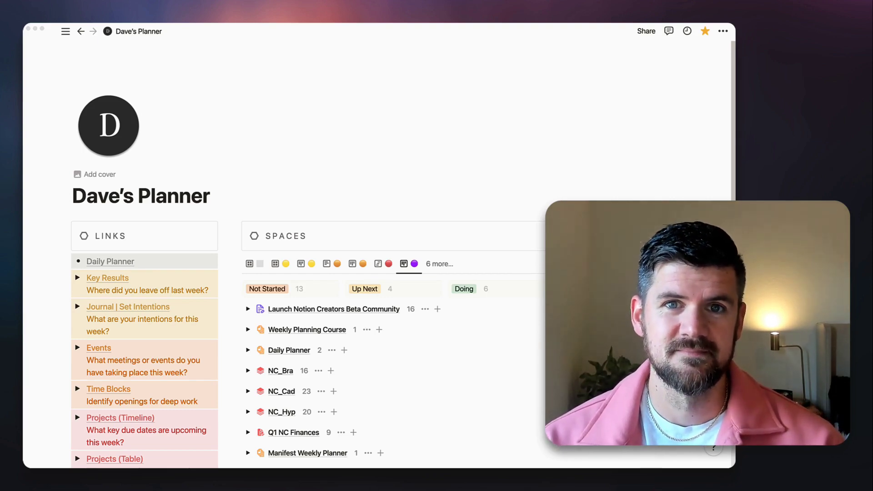
# Step: Turn on the database title in the layout of the board view under Spaces
pyautogui.click(481, 180)
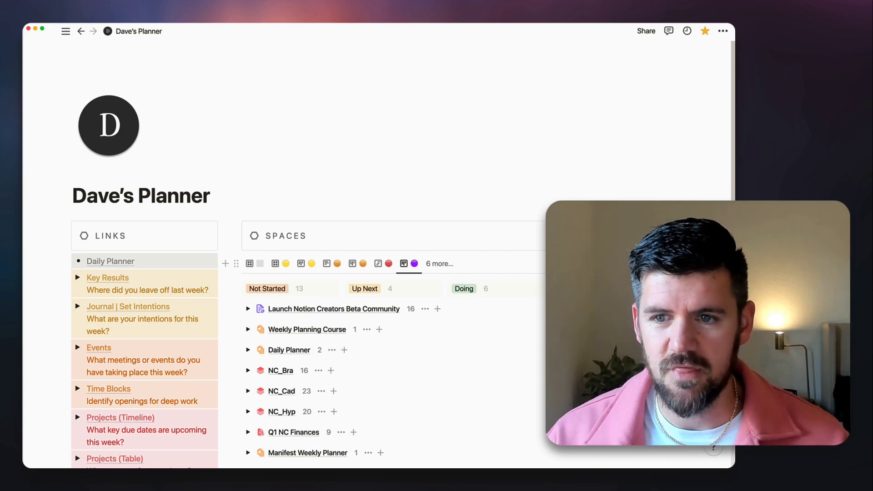
pyautogui.scroll(-5, 523, 255)
pyautogui.click(633, 52)
pyautogui.click(662, 152)
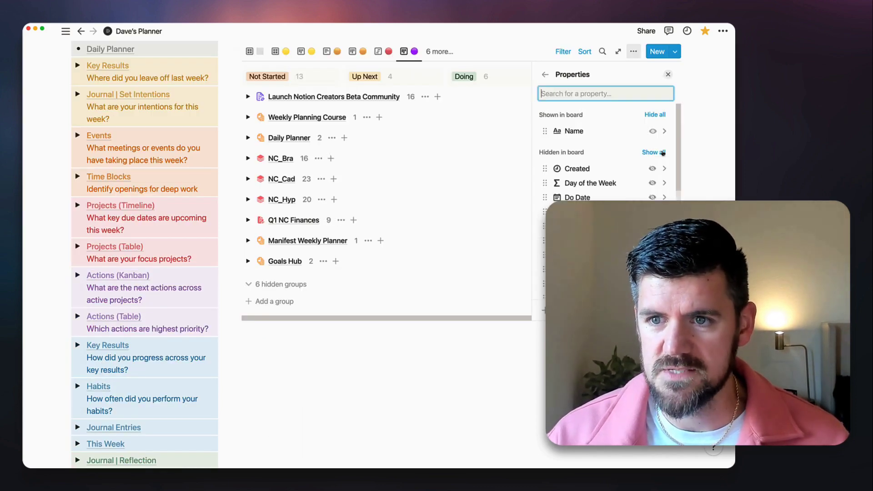
pyautogui.click(545, 74)
pyautogui.click(600, 129)
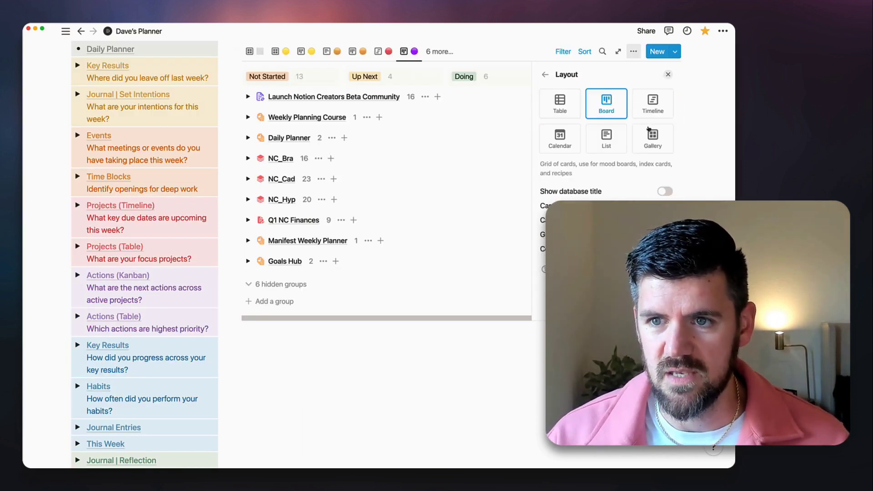
pyautogui.click(664, 191)
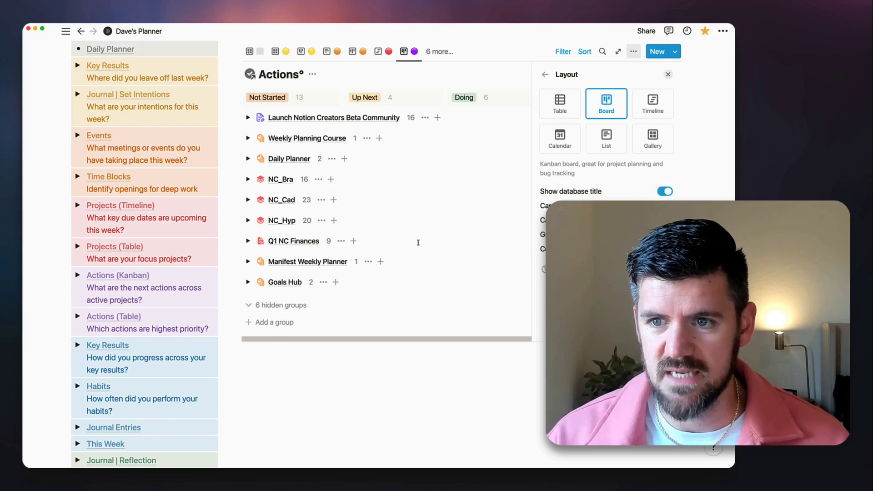
pyautogui.click(415, 246)
pyautogui.scroll(3, 415, 254)
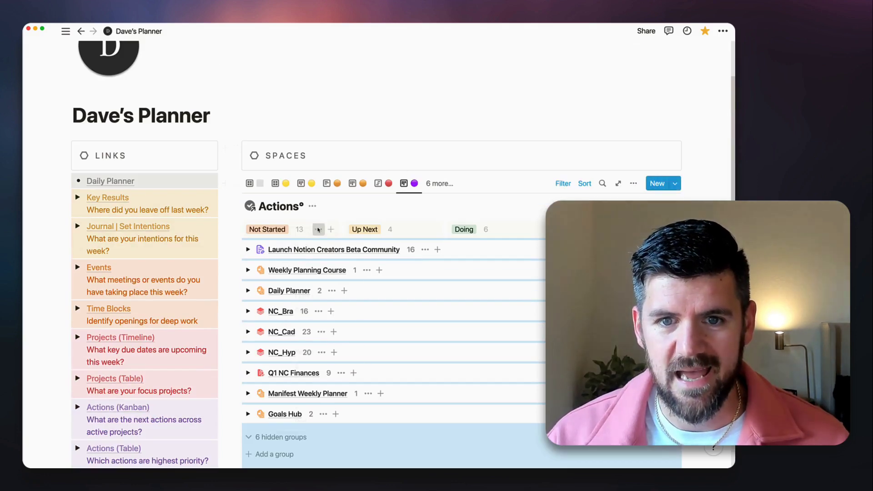
pyautogui.click(318, 229)
pyautogui.press('Escape')
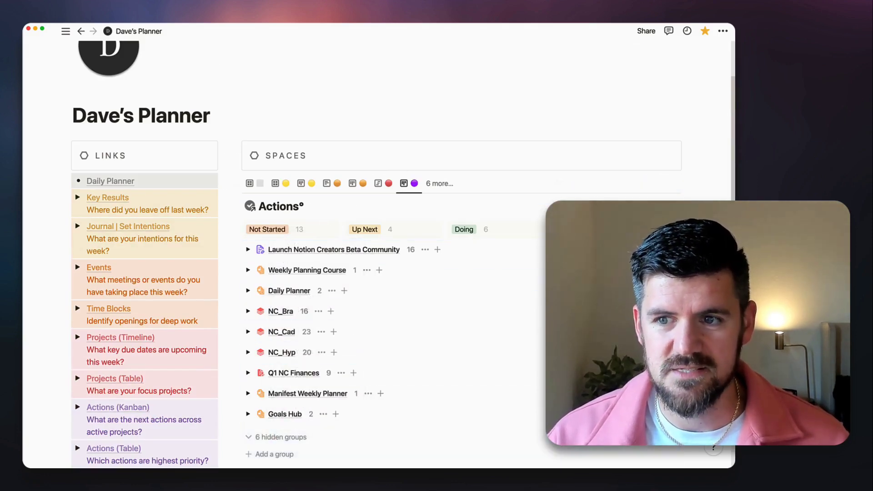
# Step: Expand the Launch Notion Creators Beta Community group on the Actions board to view its cards
pyautogui.scroll(2, 299, 315)
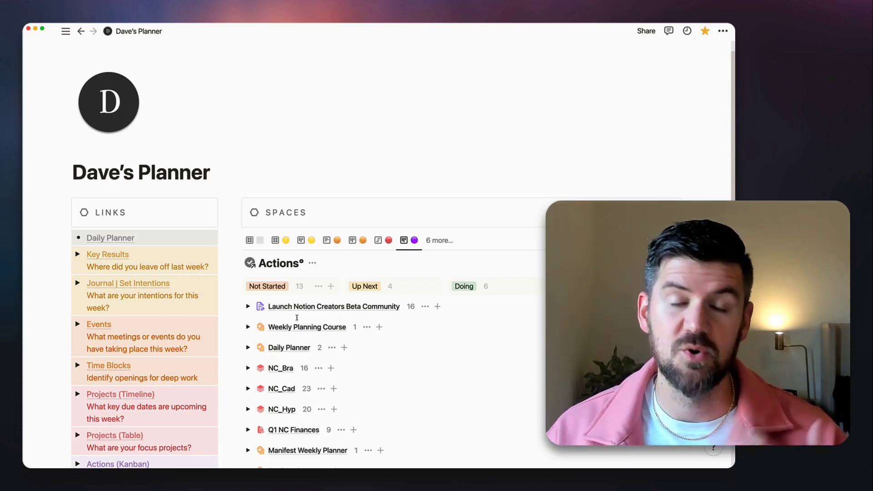
pyautogui.click(248, 307)
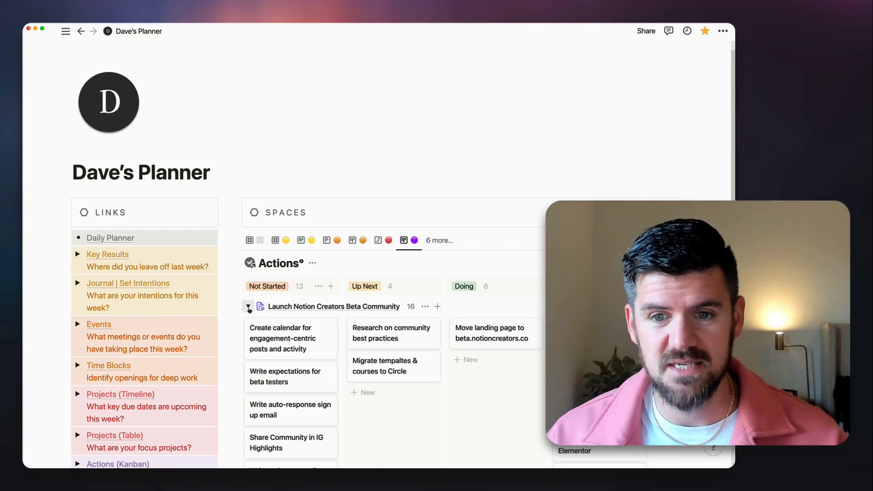
pyautogui.scroll(-3, 515, 311)
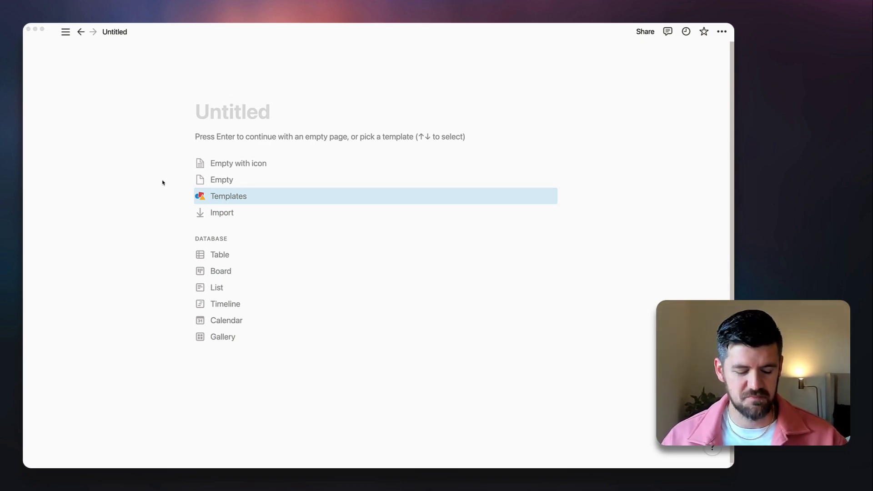
# Step: Title the new page "Super Kanban Board" and start it as an empty page with an icon
pyautogui.click(242, 119)
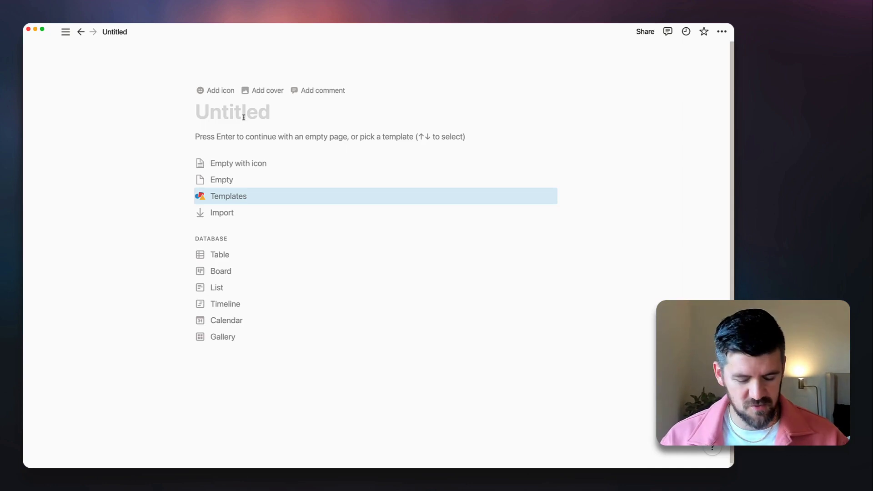
pyautogui.write('Super ')
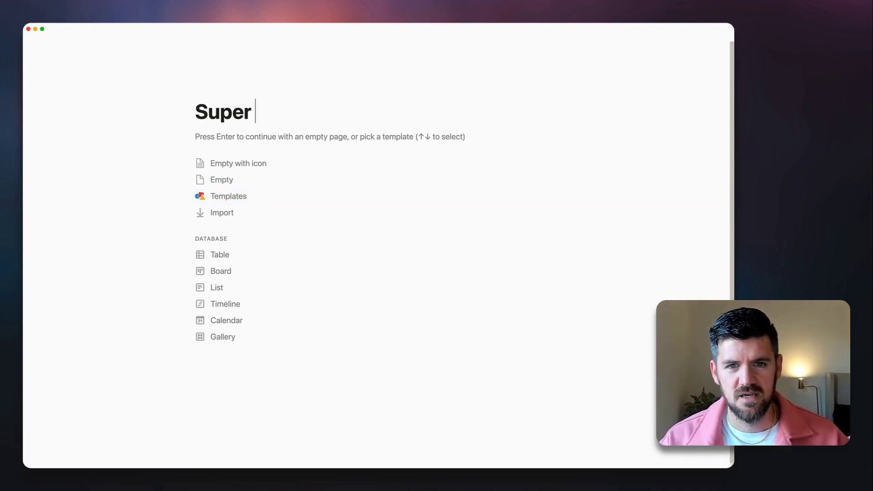
pyautogui.write('Kanban Board')
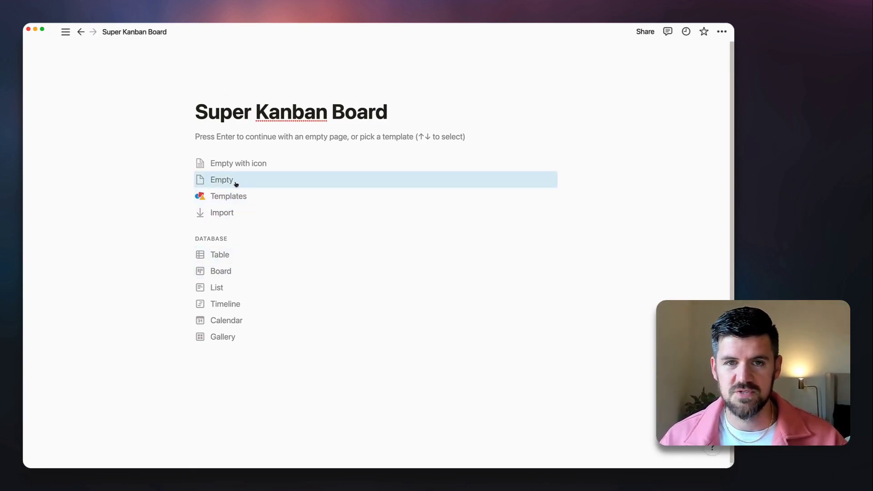
pyautogui.press('Return')
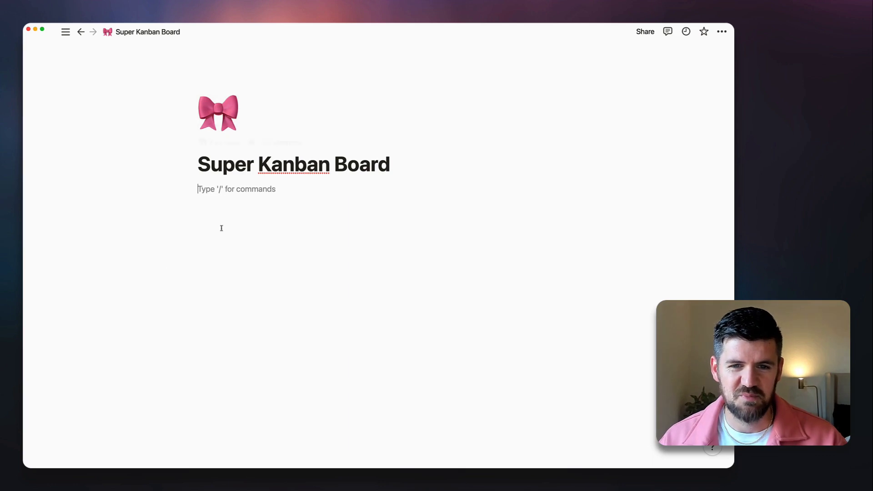
# Step: Add a section heading "Projects" with a divider beneath it, one blank line below the page title
pyautogui.press('Return')
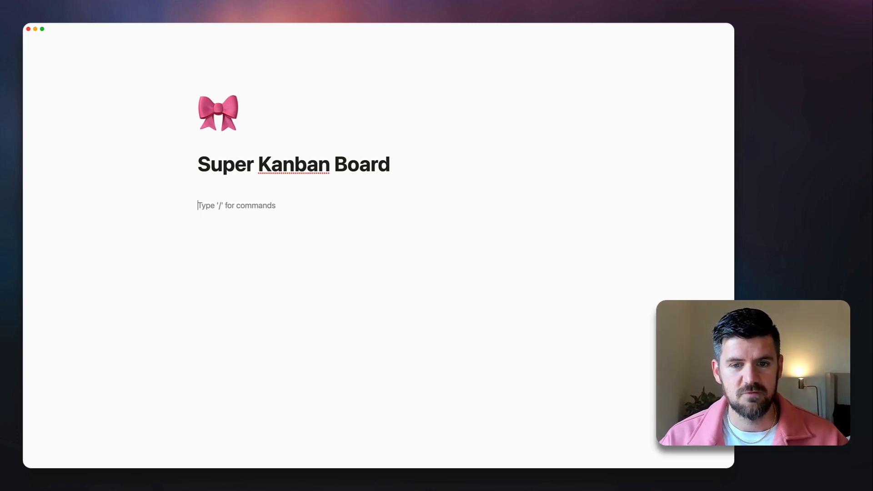
pyautogui.write('/h2')
pyautogui.press('Return')
pyautogui.write('Projec')
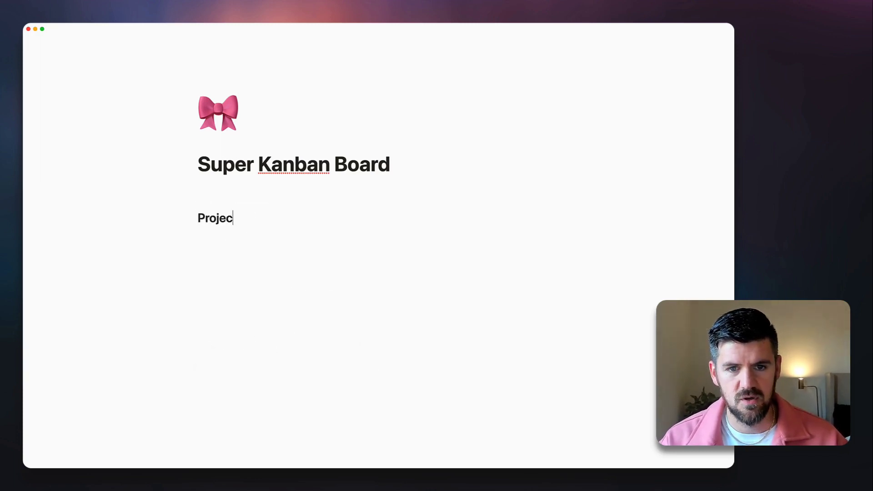
pyautogui.write('ts/div')
pyautogui.press('Return')
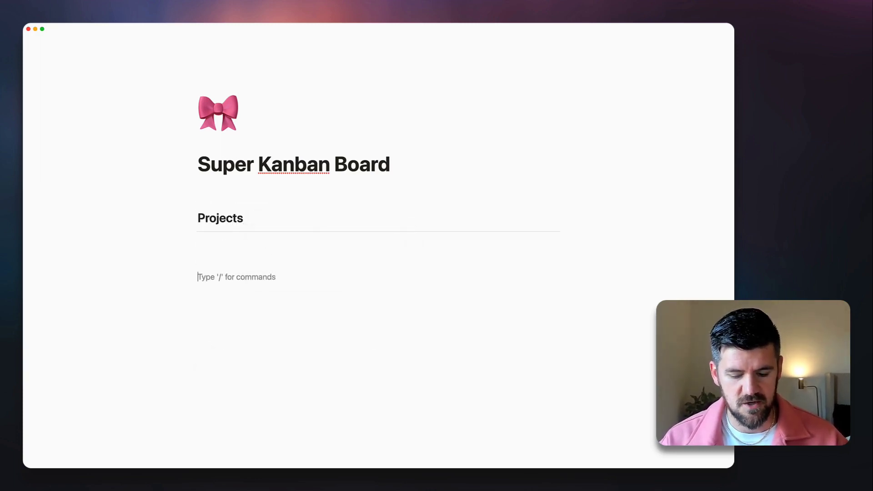
# Step: Add a section heading "Actions" with a divider beneath it, below the Projects section
pyautogui.write('/h3')
pyautogui.press('Return')
pyautogui.write('C')
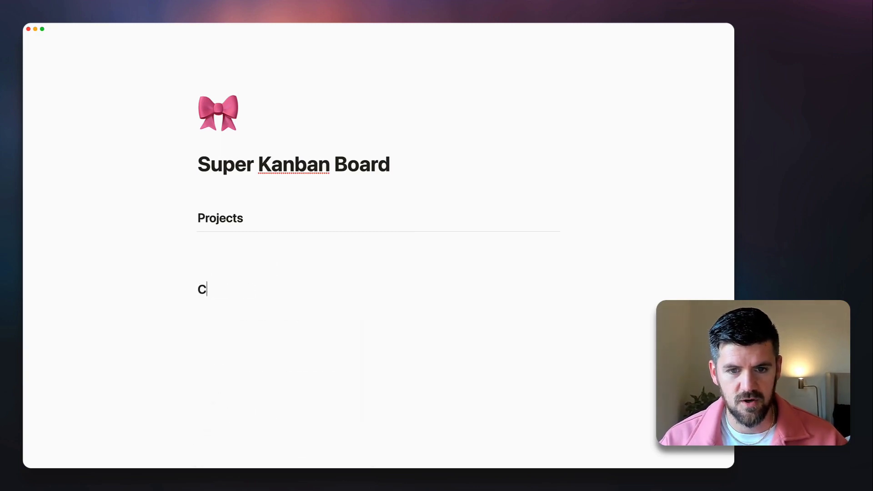
pyautogui.press('BackSpace')
pyautogui.write('ACtio')
pyautogui.press('BackSpace')
pyautogui.press('BackSpace')
pyautogui.press('BackSpace')
pyautogui.press('BackSpace')
pyautogui.write('cti')
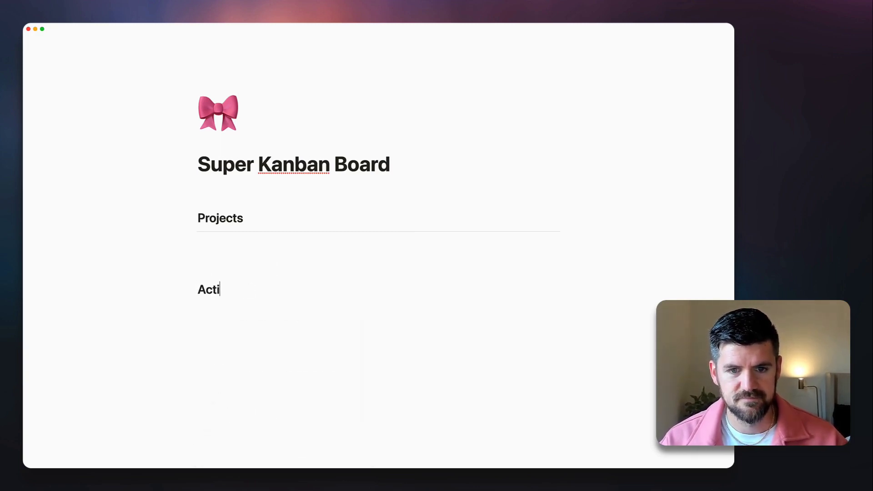
pyautogui.write('ons/div')
pyautogui.press('Return')
# Step: Insert a new inline database beneath the Projects divider and title it "Projects"
pyautogui.press('Up')
pyautogui.press('Up')
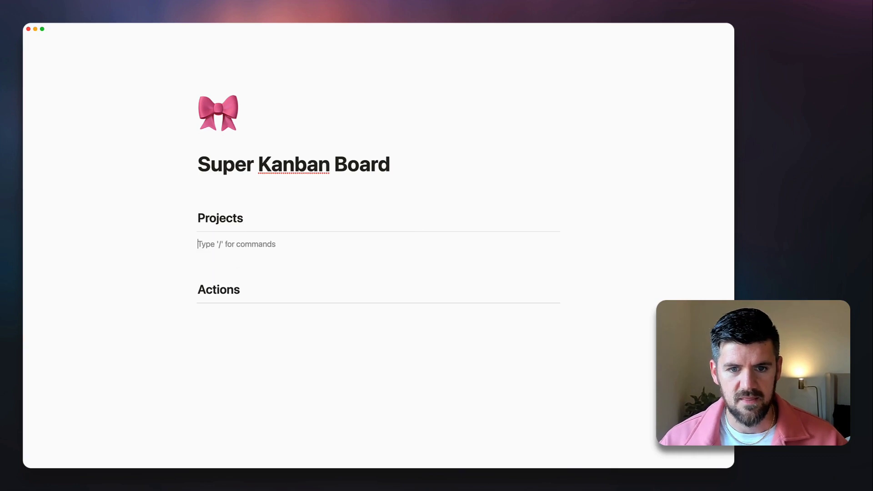
pyautogui.write('/')
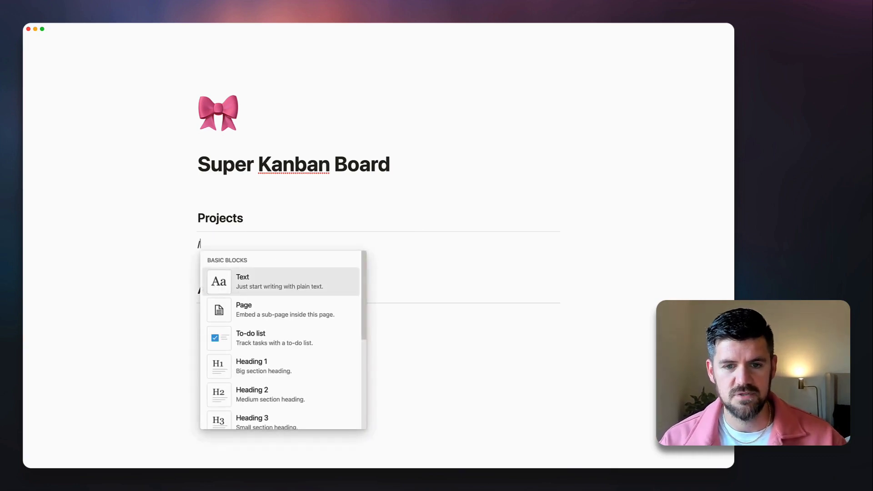
pyautogui.write('databa')
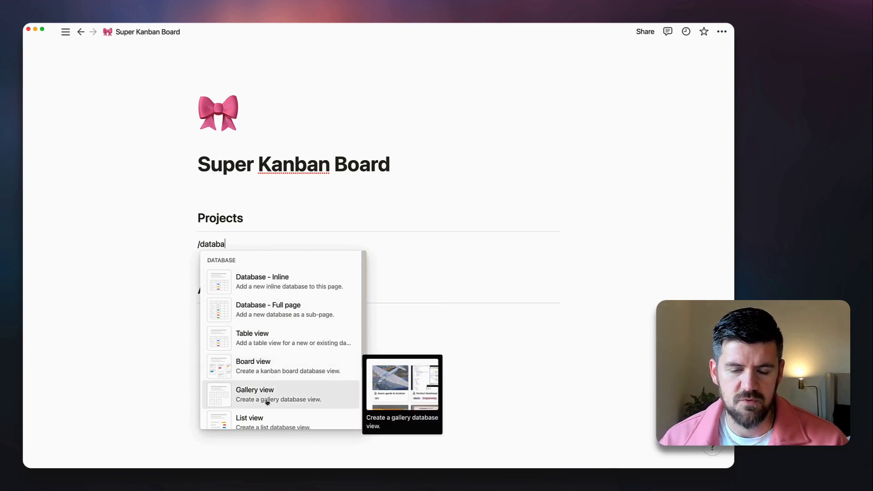
pyautogui.click(260, 287)
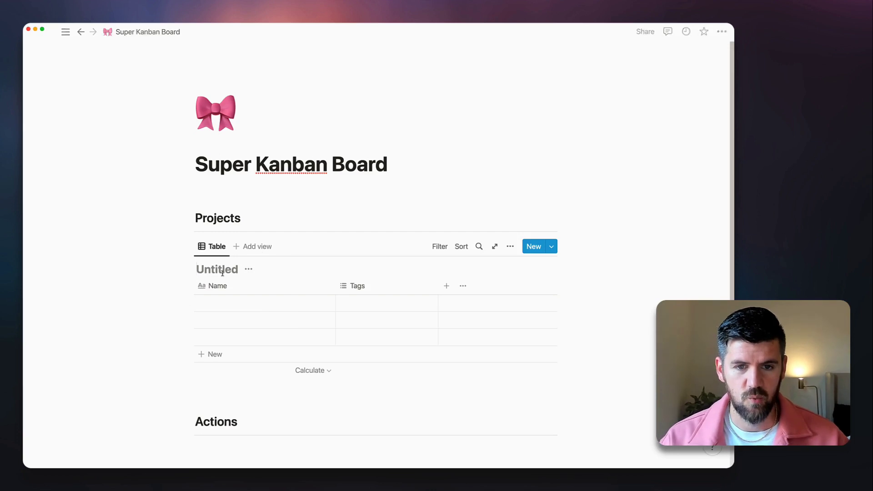
pyautogui.write('Projects')
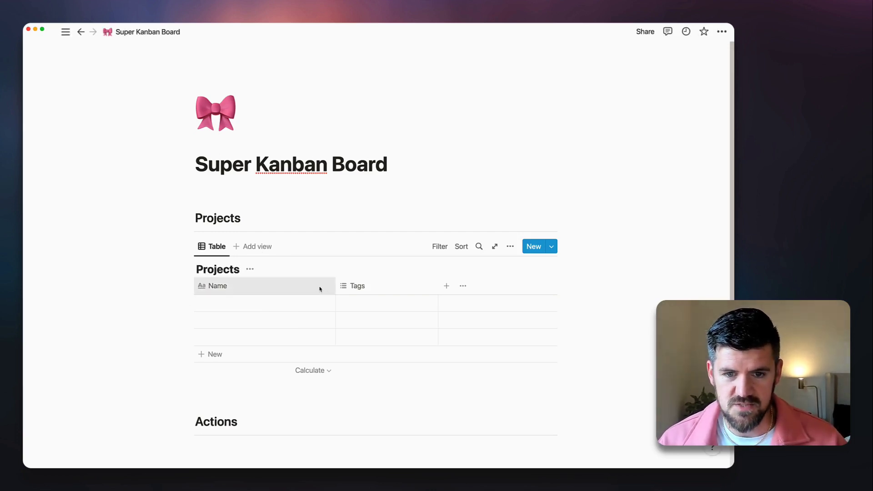
# Step: Narrow the Tags column of the Projects table to about half its width
pyautogui.click(219, 291)
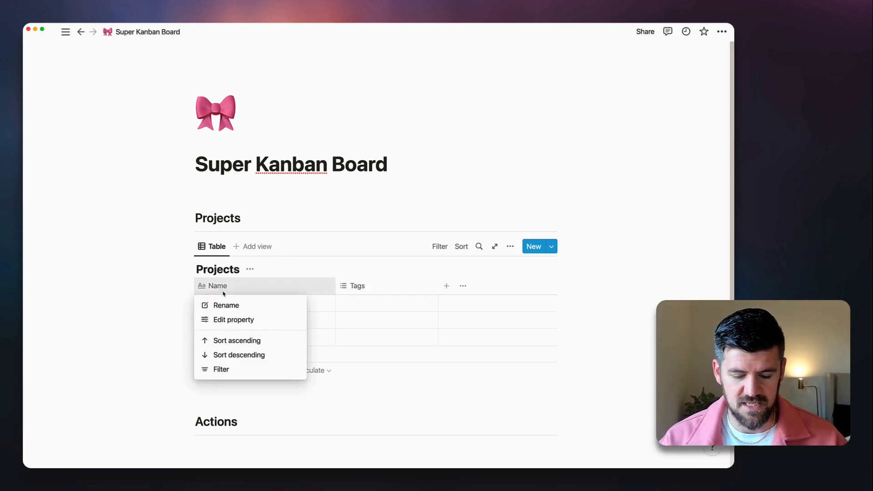
pyautogui.click(369, 298)
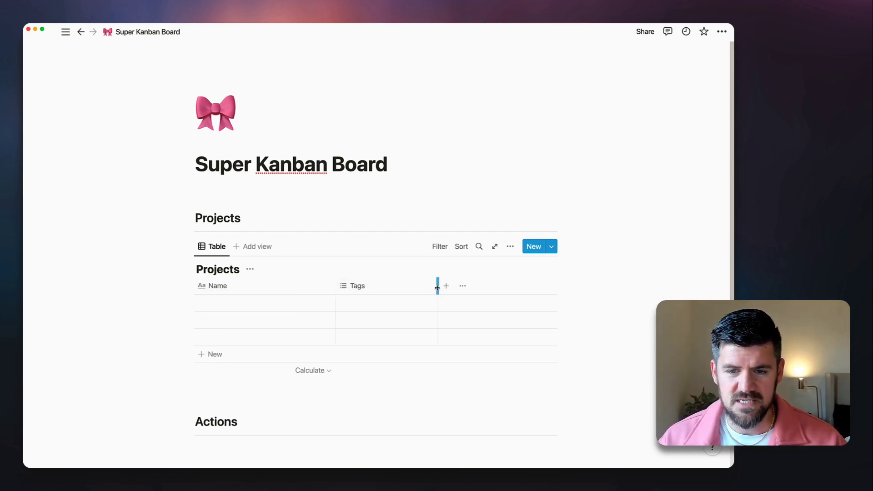
pyautogui.moveTo(437, 287); pyautogui.dragTo(389, 287)
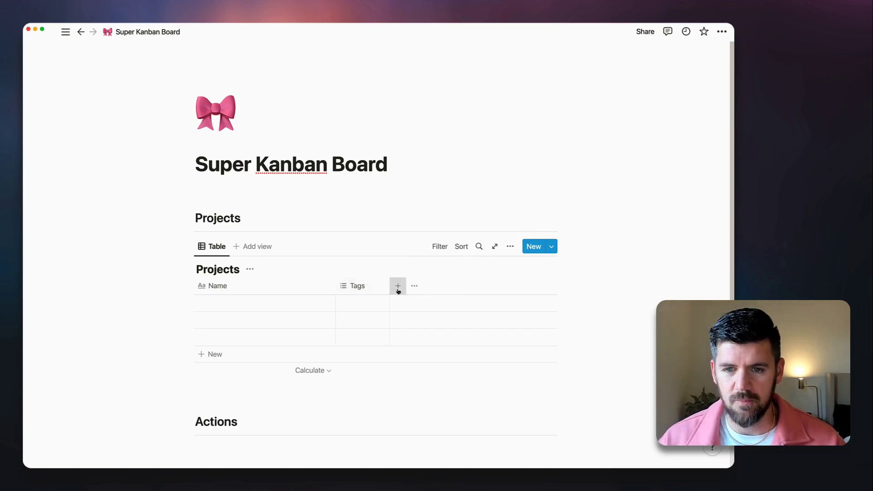
# Step: Add a Date property named "Complete By" to the Projects table and narrow its column to fit the name
pyautogui.click(397, 286)
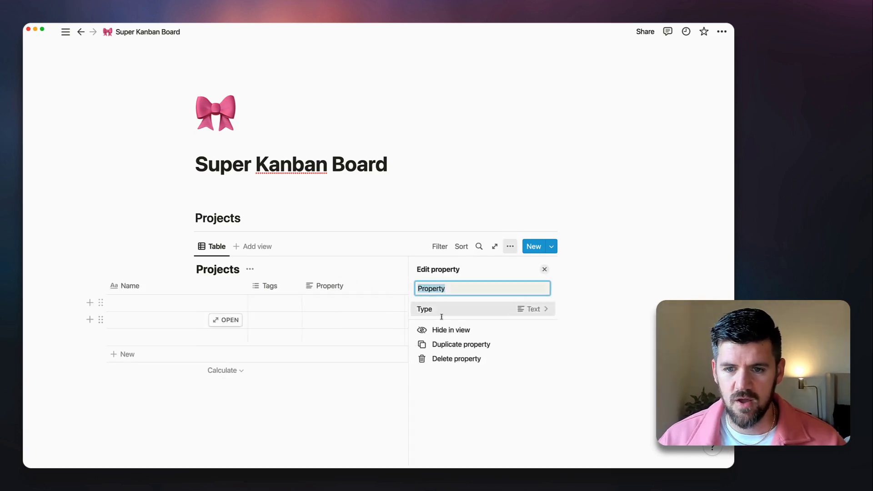
pyautogui.click(529, 310)
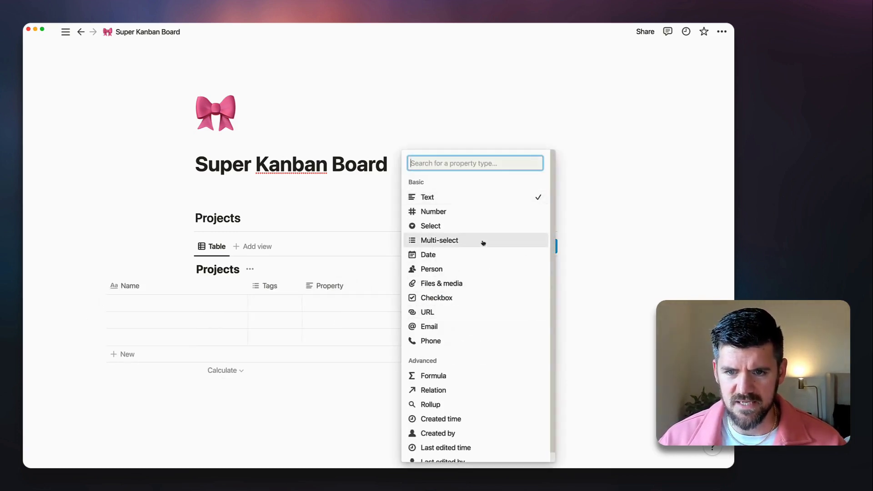
pyautogui.click(474, 256)
pyautogui.doubleClick(439, 289)
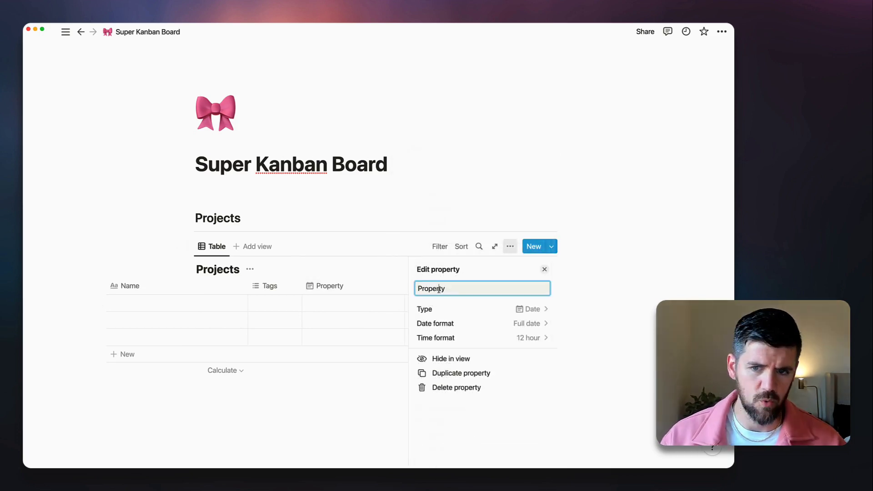
pyautogui.write('Complete B')
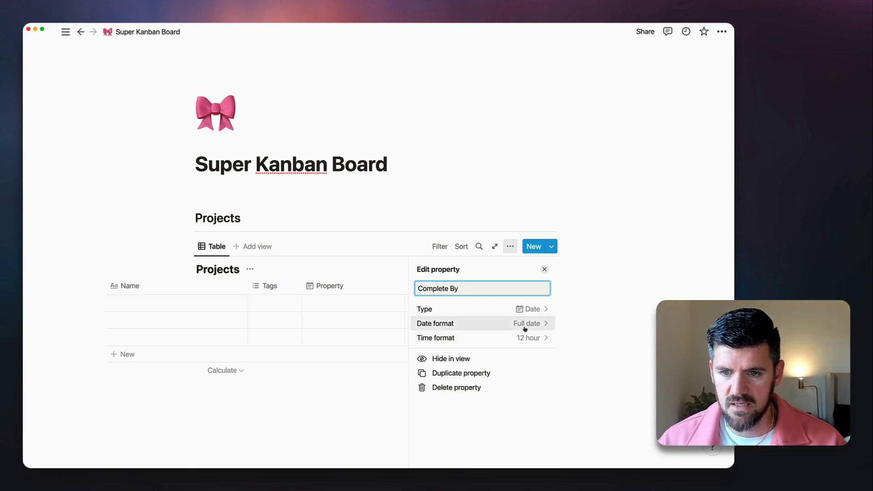
pyautogui.click(400, 272)
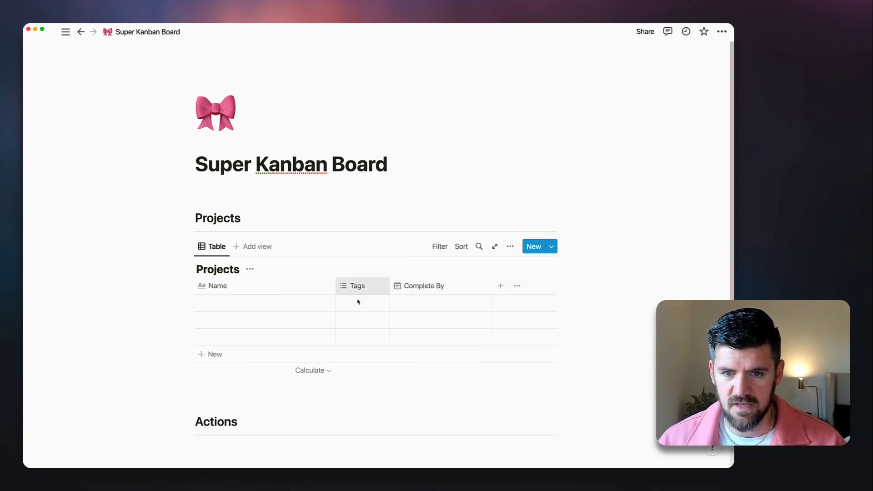
pyautogui.moveTo(491, 287); pyautogui.dragTo(460, 287)
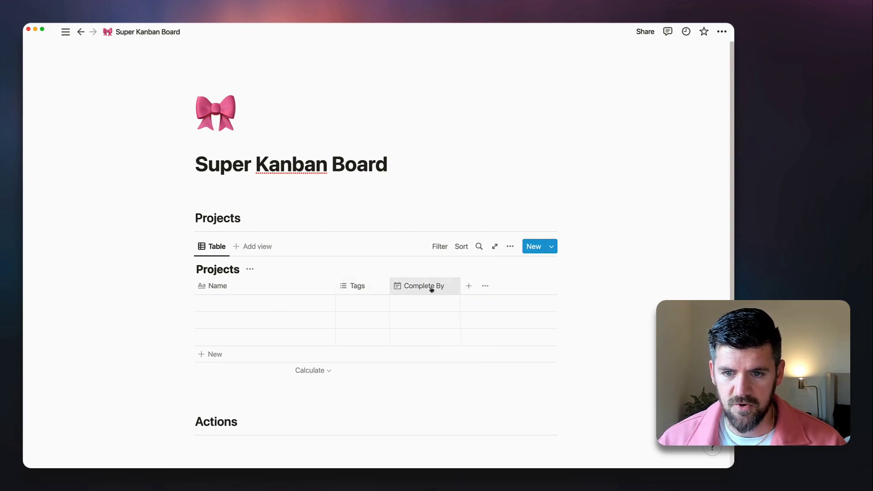
# Step: Add a Select property named "Status" to the Projects table
pyautogui.click(467, 286)
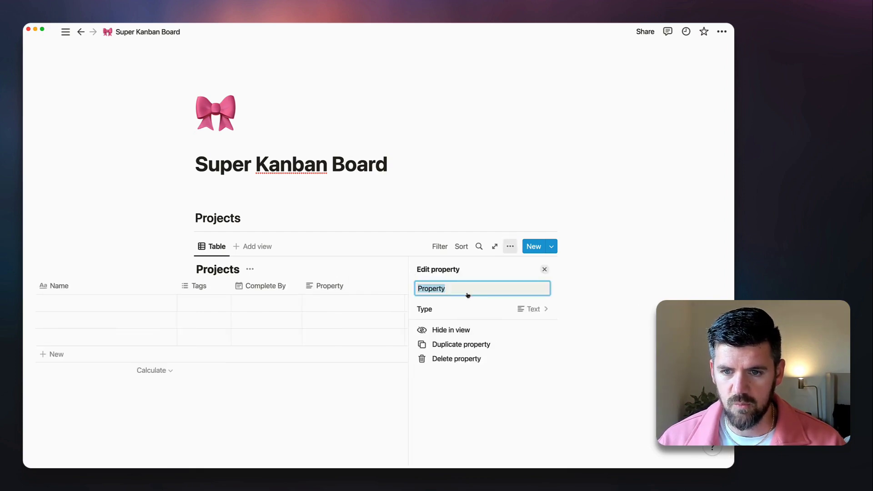
pyautogui.click(538, 310)
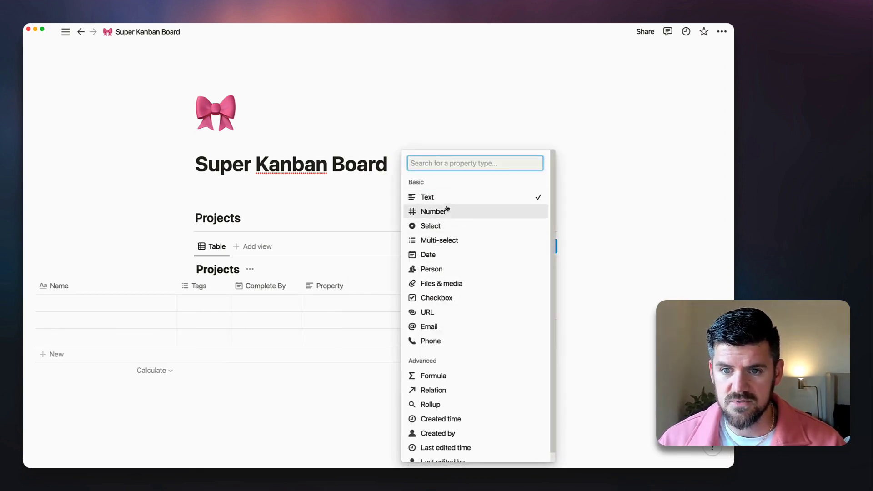
pyautogui.click(431, 226)
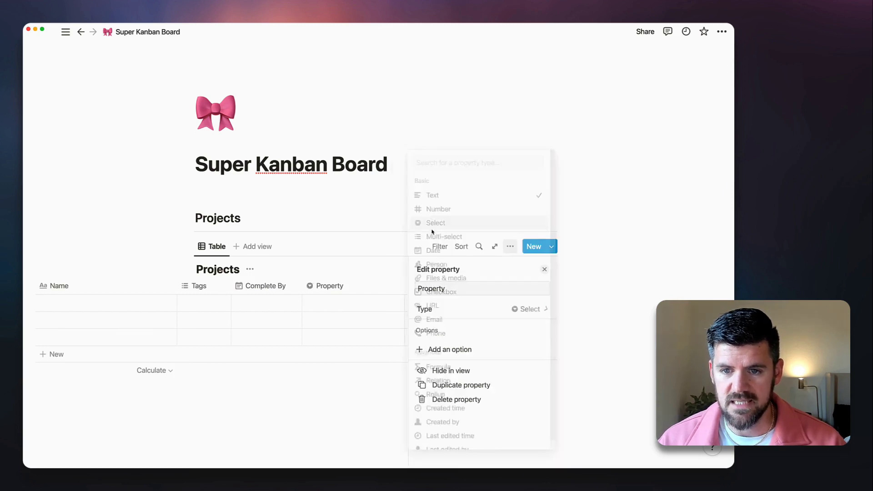
pyautogui.click(456, 288)
pyautogui.press('super+a')
pyautogui.write('Status')
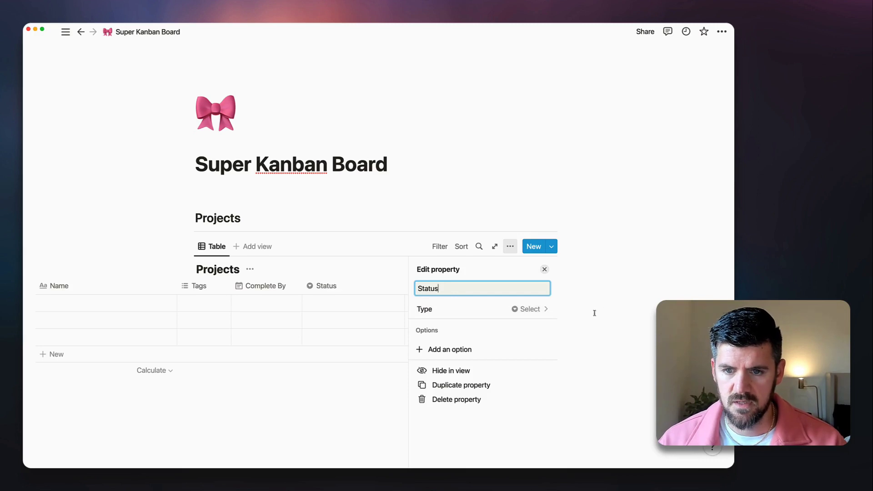
pyautogui.click(613, 303)
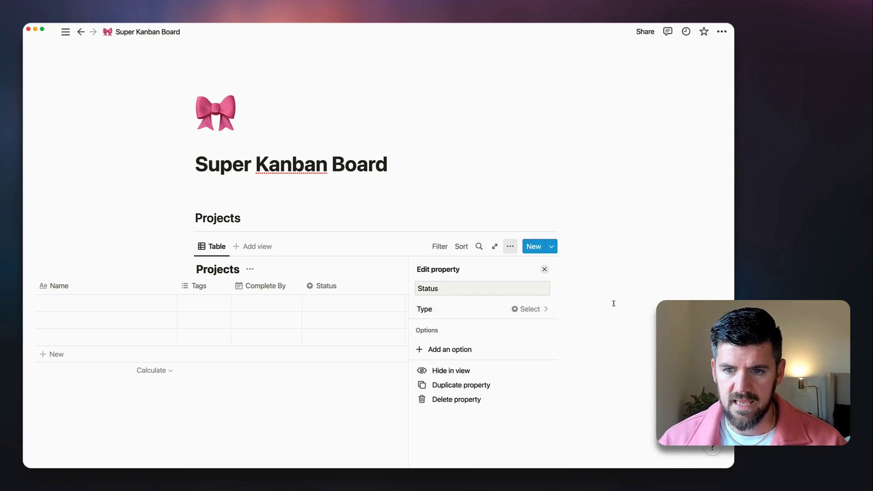
pyautogui.click(407, 287)
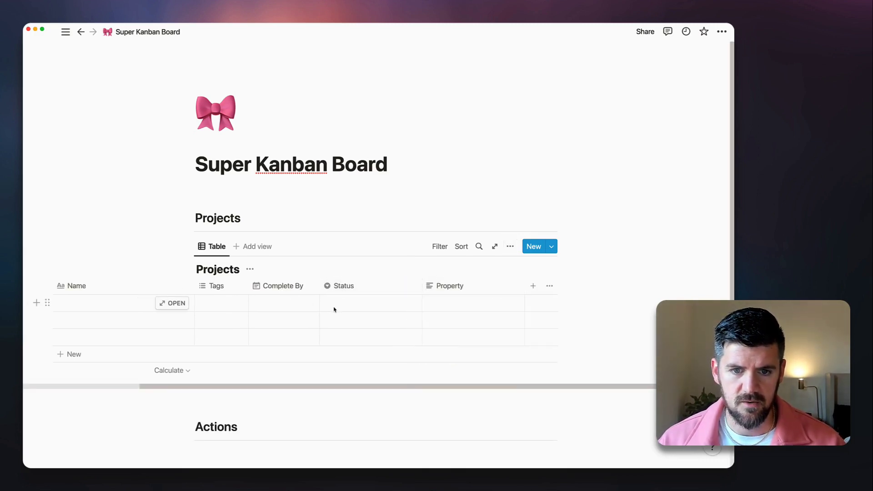
# Step: Switch the Super Kanban Board page to full width
pyautogui.hscroll(-5, 354, 314)
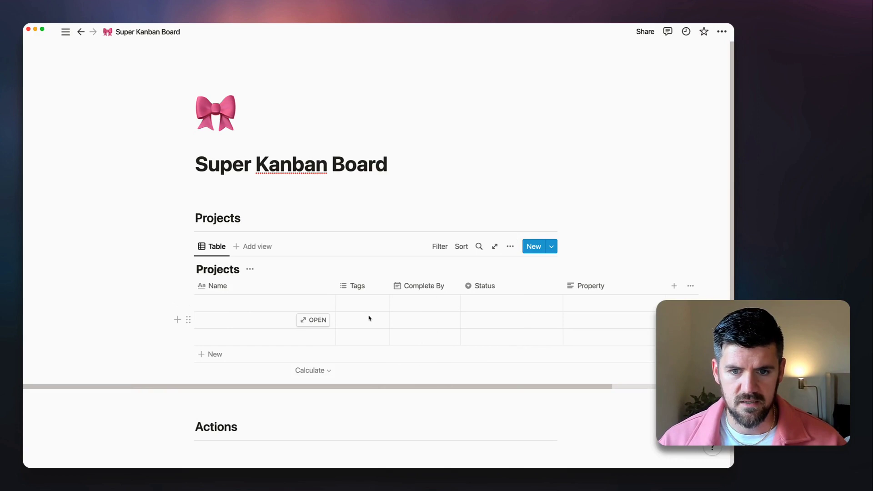
pyautogui.click(721, 32)
pyautogui.click(712, 119)
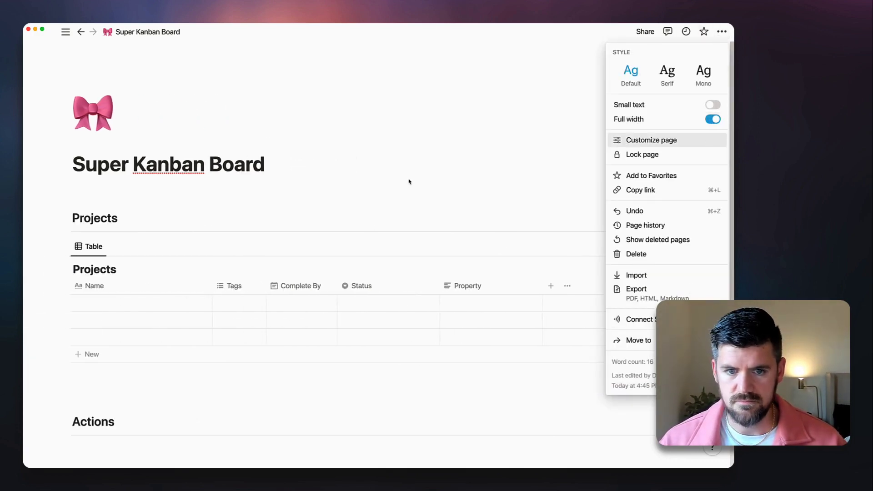
pyautogui.click(409, 177)
# Step: Change the page icon to the star-struck smiley emoji
pyautogui.click(97, 116)
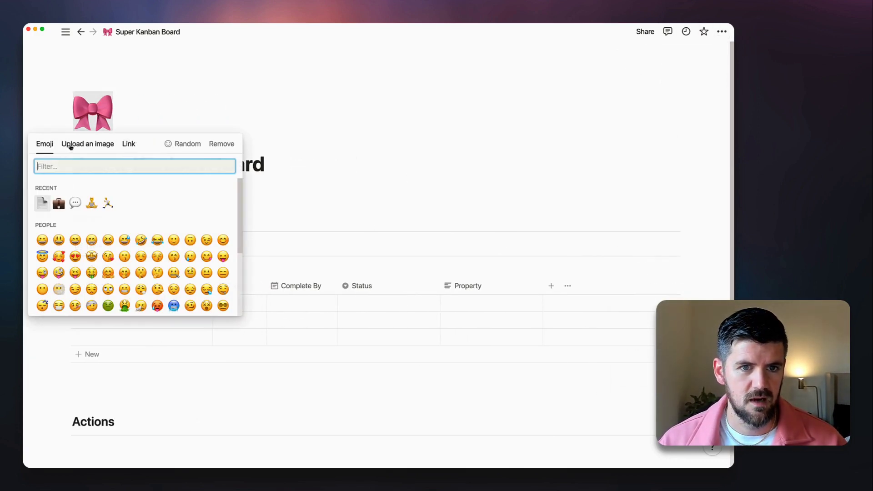
pyautogui.click(41, 201)
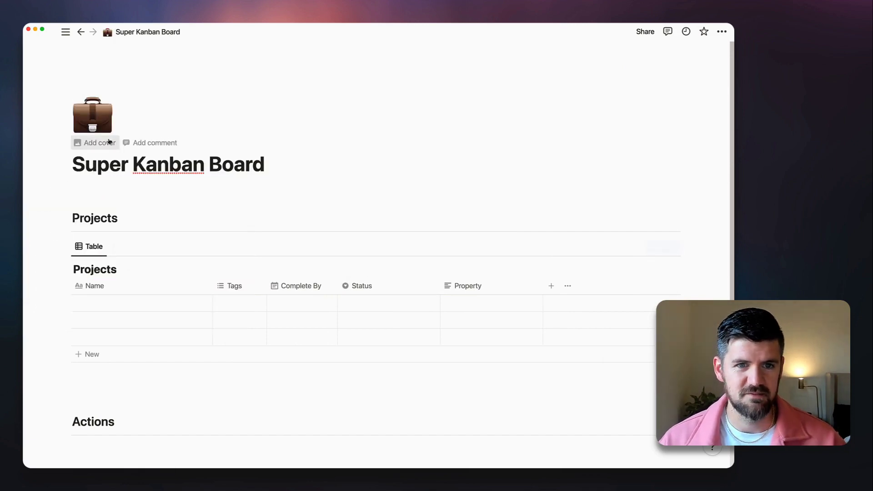
pyautogui.click(91, 125)
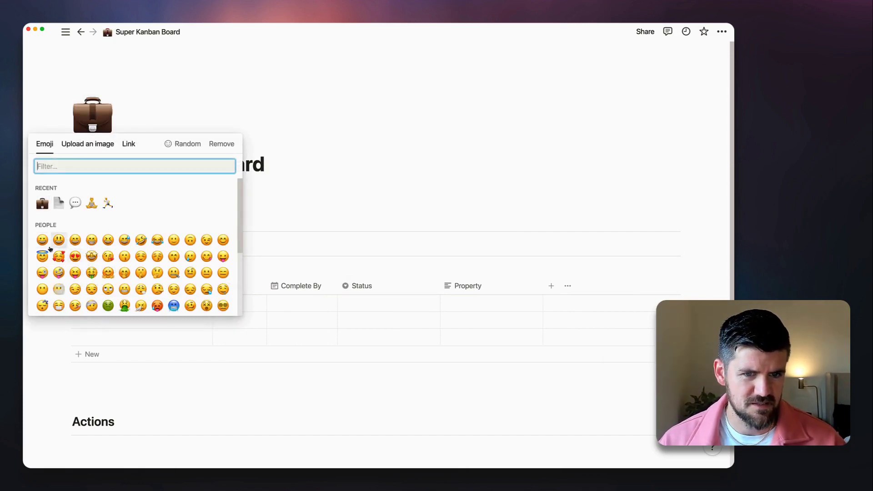
pyautogui.click(91, 256)
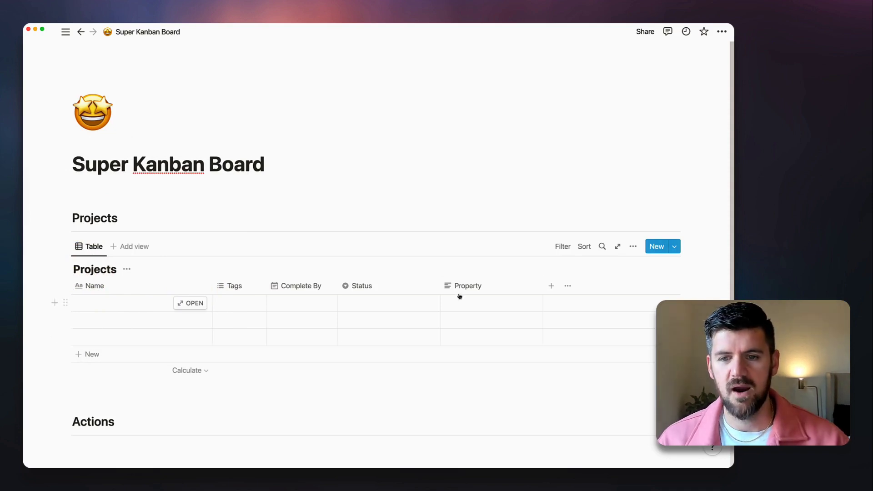
# Step: Delete the surplus text property named "Property" from the Projects table
pyautogui.click(481, 286)
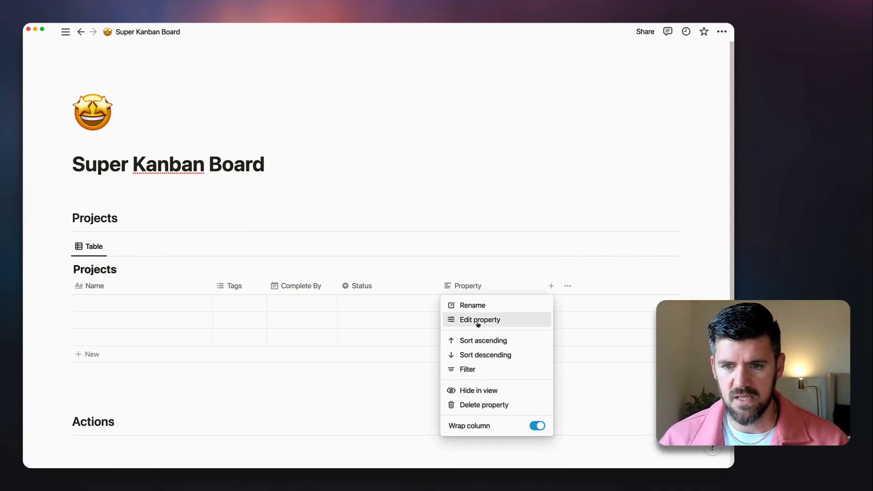
pyautogui.click(484, 405)
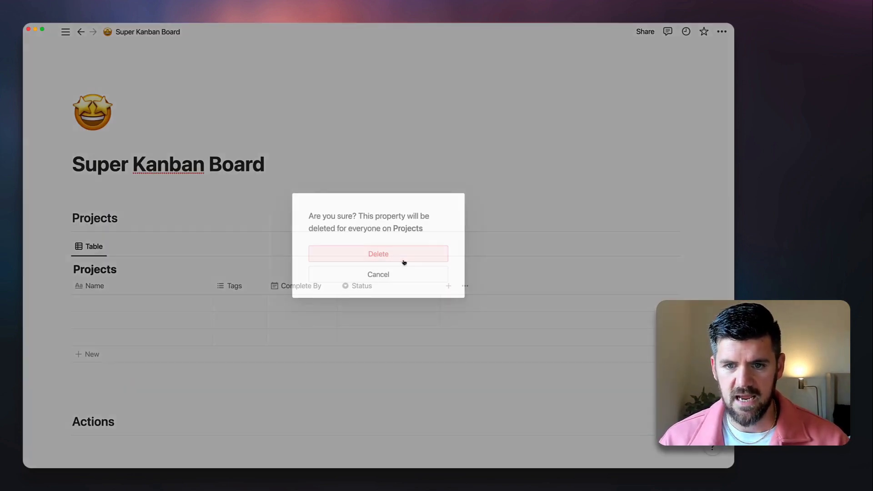
pyautogui.click(404, 262)
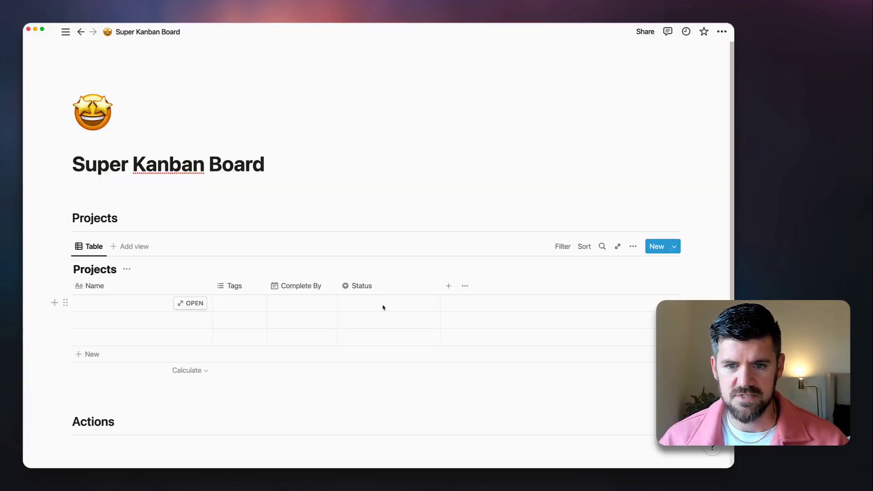
# Step: Create the Status options "Not Started" in the first project row and "Upcoming" in the second
pyautogui.click(382, 303)
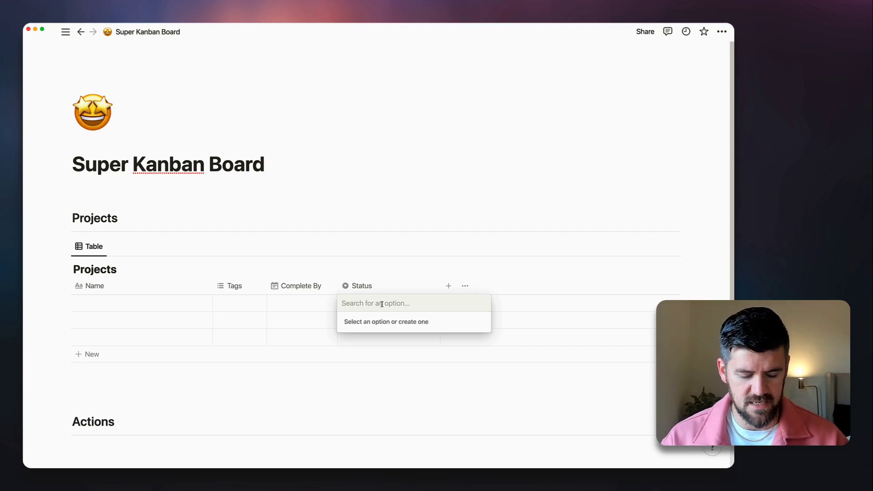
pyautogui.write('Not Started')
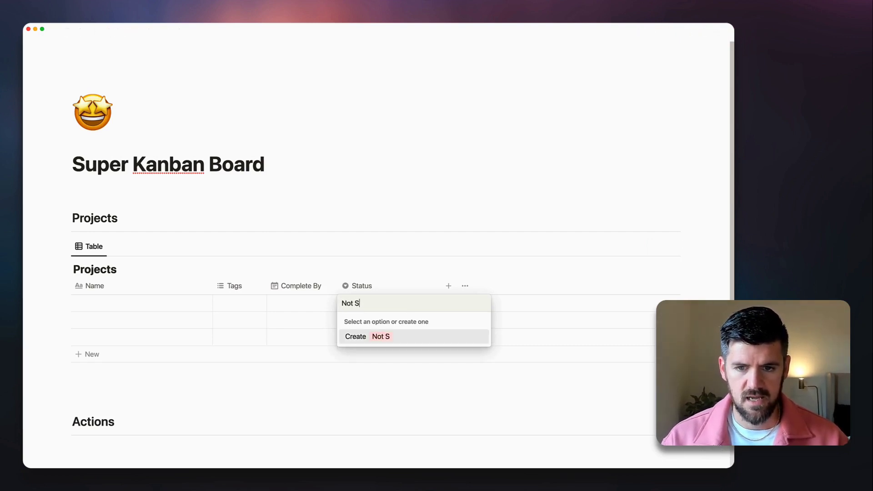
pyautogui.press('Return')
pyautogui.press('Down')
pyautogui.write('Upcoming')
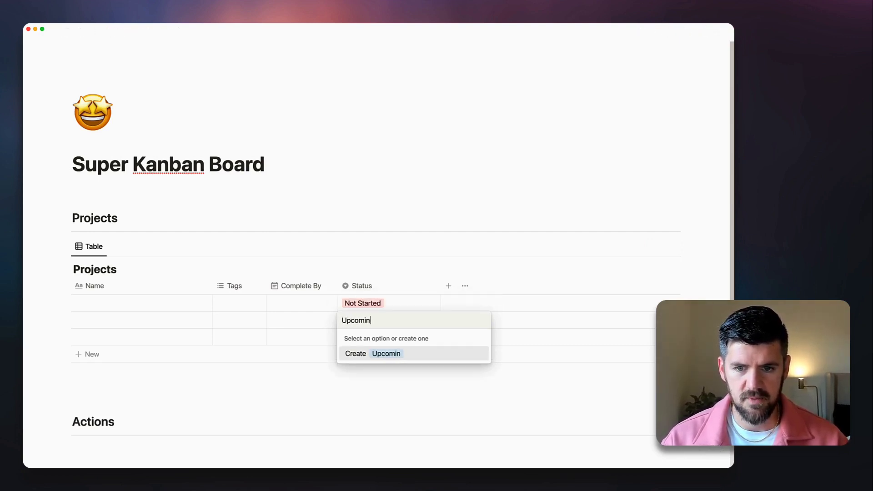
pyautogui.press('Return')
# Step: Create the Status options "Active" and "Complete" from the third project row, leaving that row set to Complete
pyautogui.press('Down')
pyautogui.write('Active')
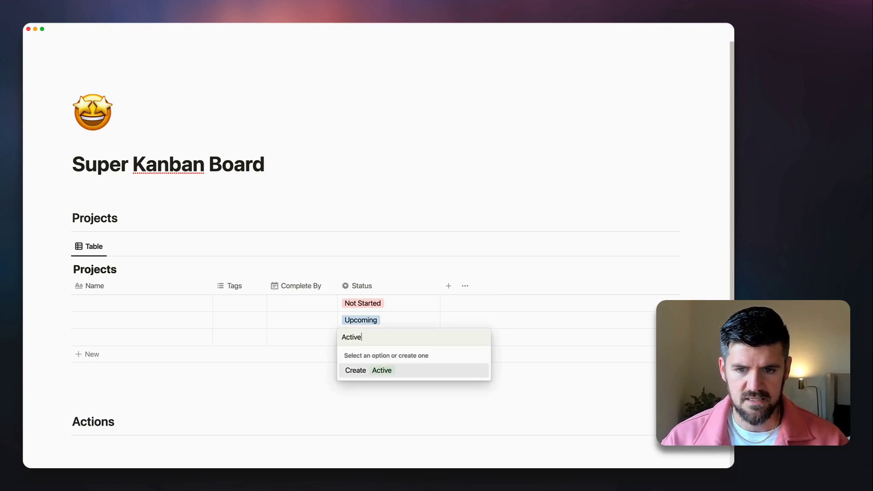
pyautogui.press('Return')
pyautogui.press('Return')
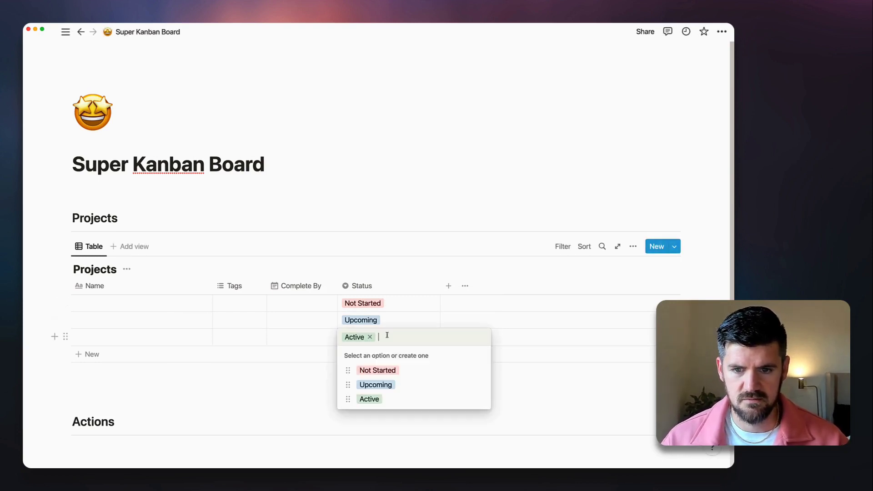
pyautogui.write('Complete')
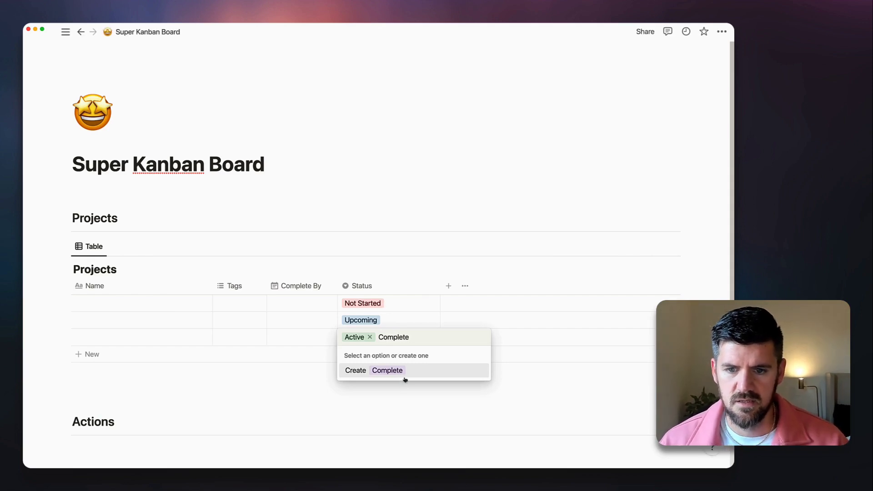
pyautogui.press('Return')
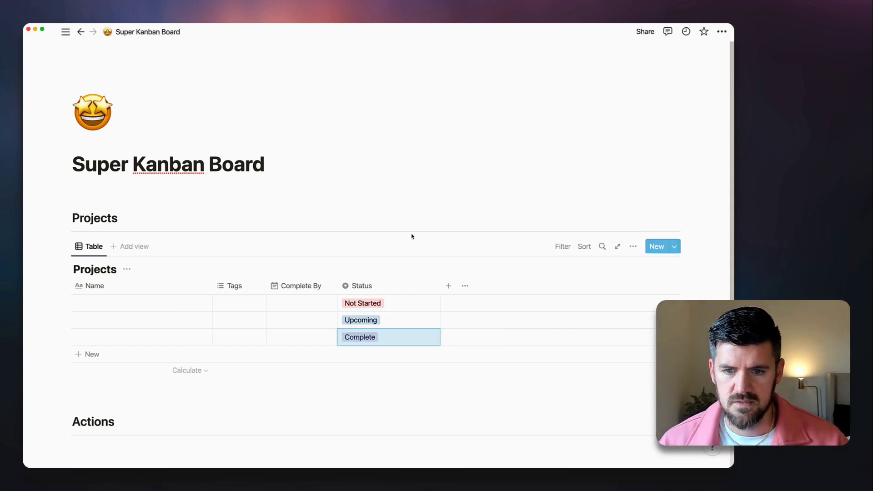
# Step: Recolor the Status options, making Not Started orange and Upcoming yellow
pyautogui.click(396, 304)
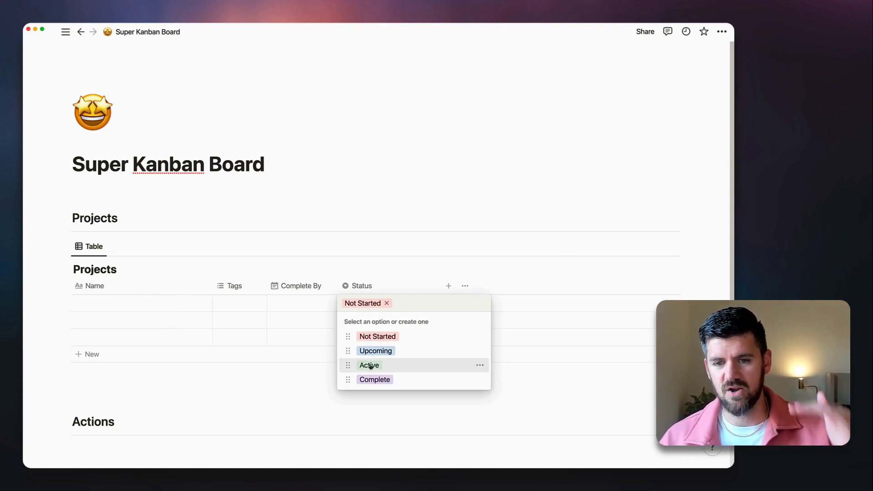
pyautogui.click(479, 336)
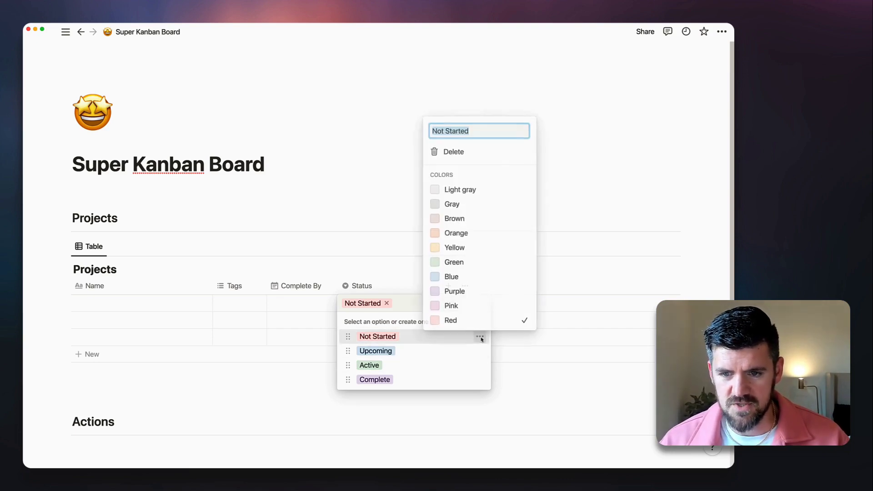
pyautogui.click(467, 234)
pyautogui.click(480, 350)
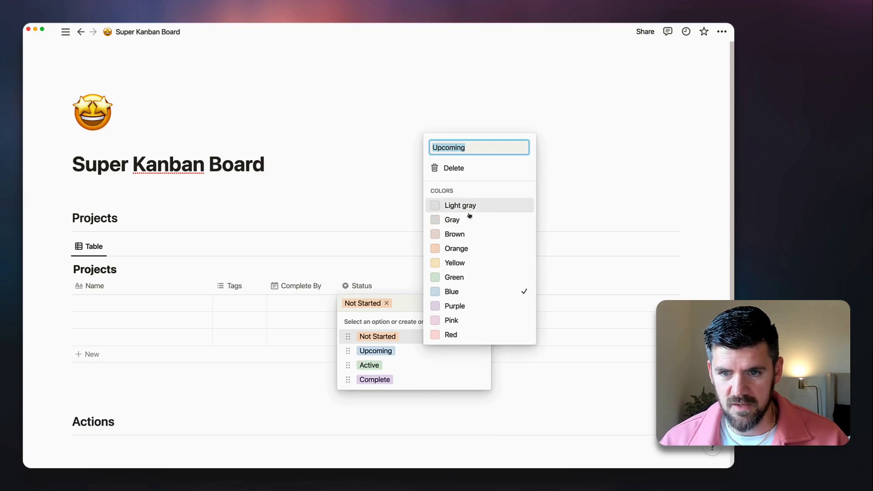
pyautogui.click(455, 262)
# Step: Set the Complete status option's color to blue and narrow the Status column to fit its labels
pyautogui.click(468, 365)
pyautogui.click(483, 365)
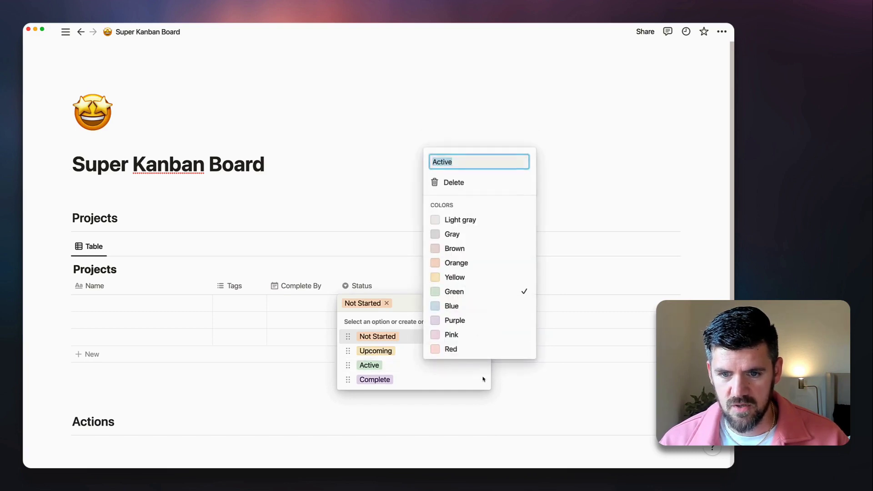
pyautogui.click(483, 379)
pyautogui.click(482, 379)
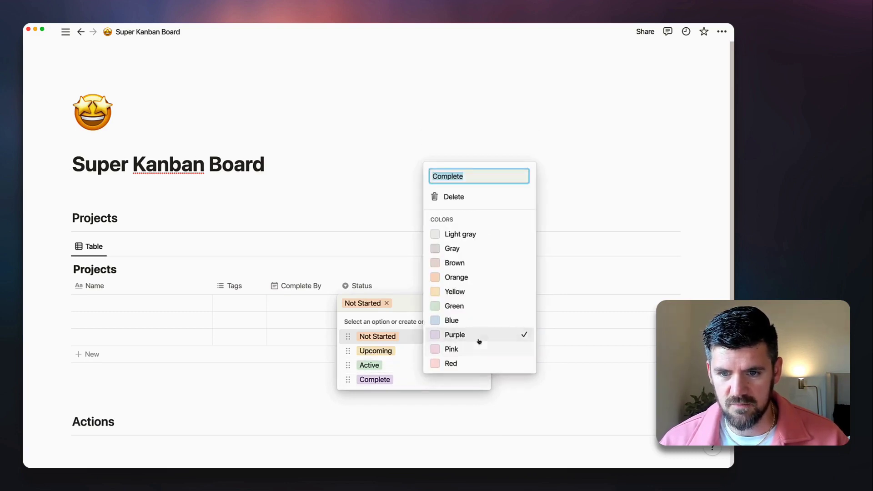
pyautogui.click(473, 321)
pyautogui.click(356, 407)
pyautogui.click(356, 395)
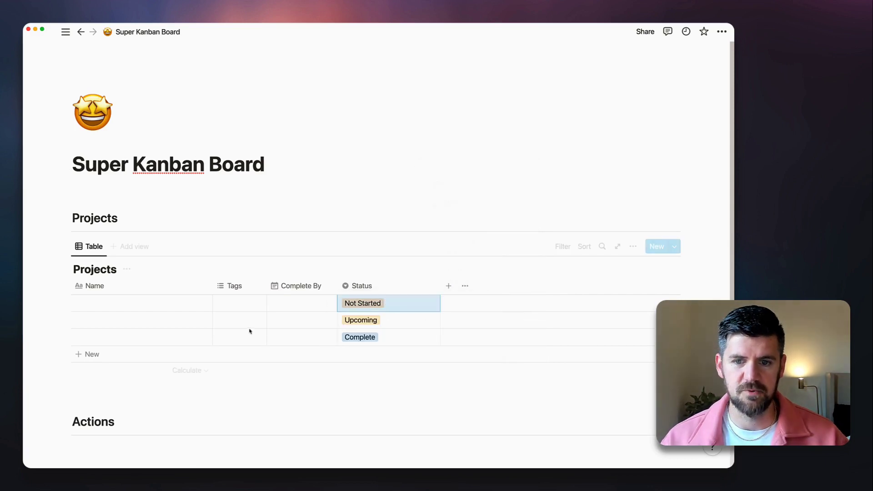
pyautogui.press('Escape')
pyautogui.press('Escape')
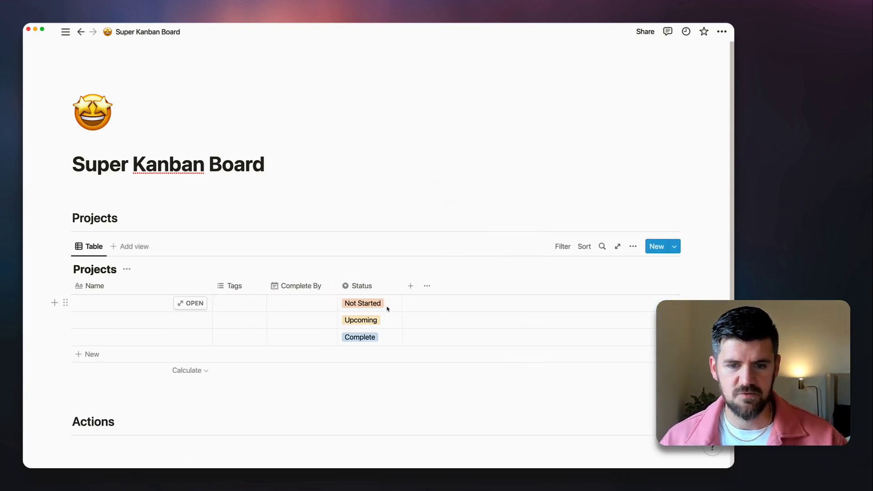
# Step: Name the three project rows "New Blog Post", "New YouTube Video" and "Client X Project"
pyautogui.scroll(-1, 290, 311)
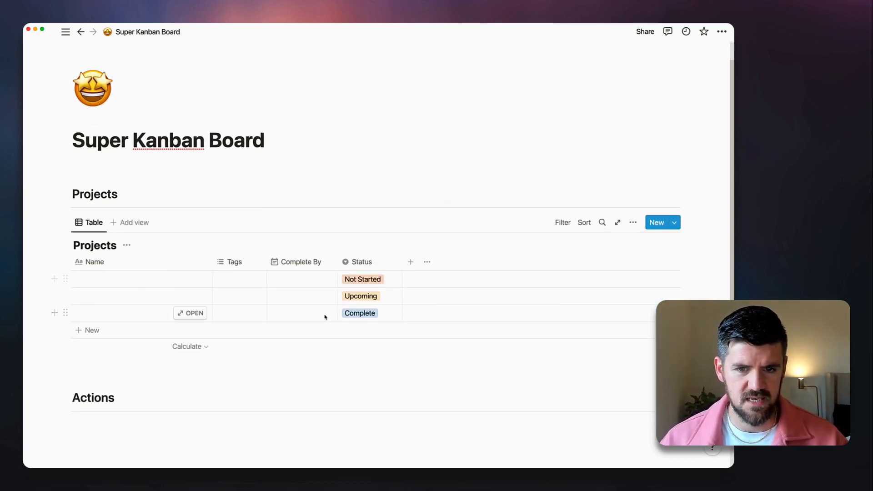
pyautogui.scroll(-1, 323, 314)
pyautogui.click(127, 272)
pyautogui.write('New')
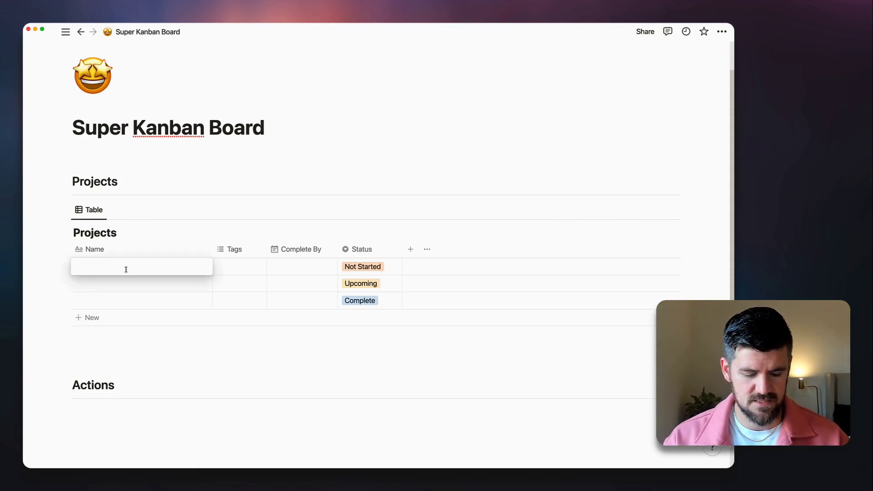
pyautogui.write(' Blog Post')
pyautogui.press('Return')
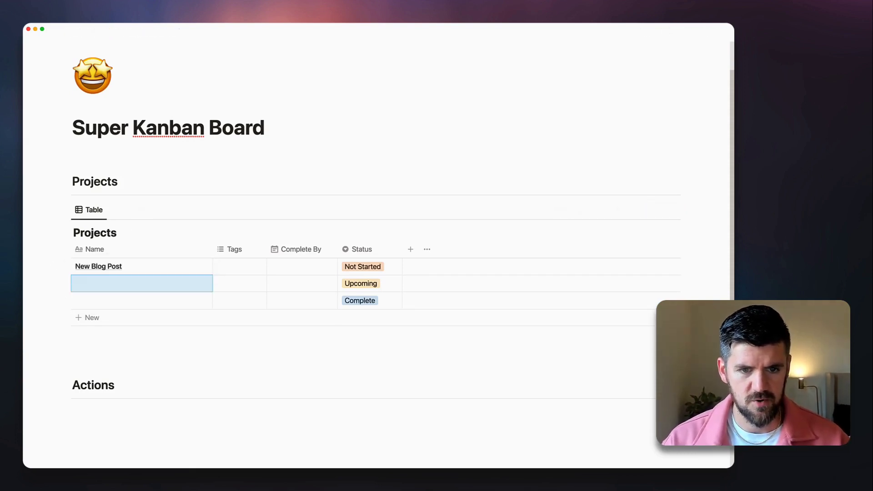
pyautogui.write('New YouTube Video')
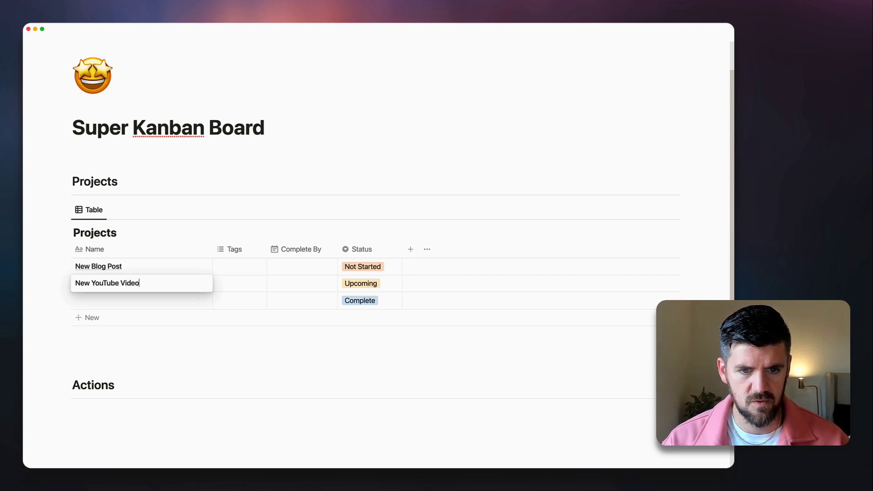
pyautogui.press('Return')
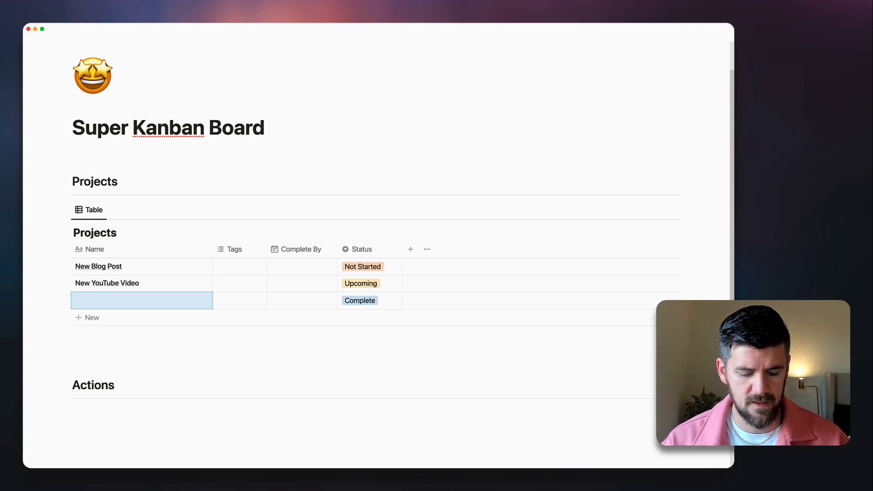
pyautogui.write('Client X Project')
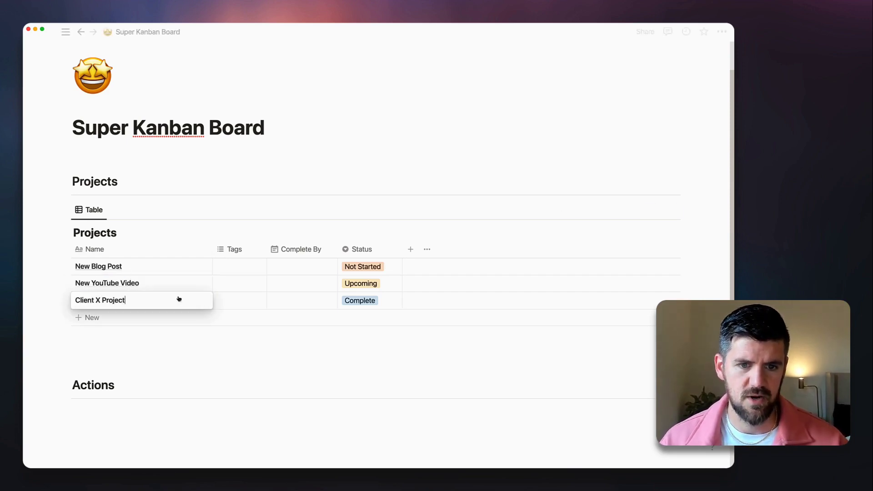
# Step: Insert an inline database beneath the Actions heading and title it "Actions"
pyautogui.press('Escape')
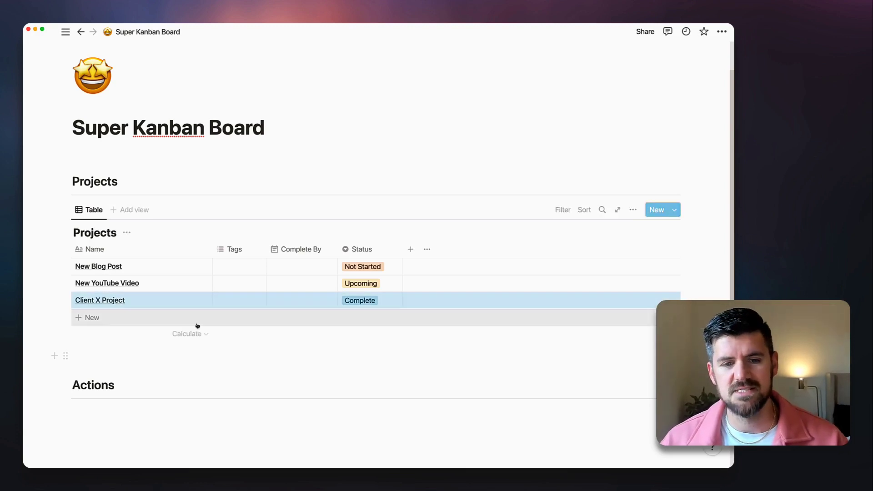
pyautogui.scroll(-1, 195, 332)
pyautogui.click(145, 397)
pyautogui.write('/')
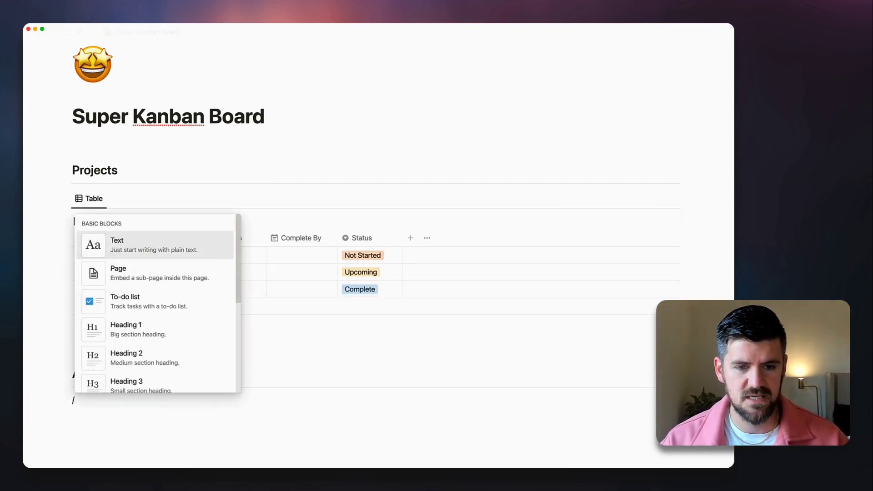
pyautogui.write('datab')
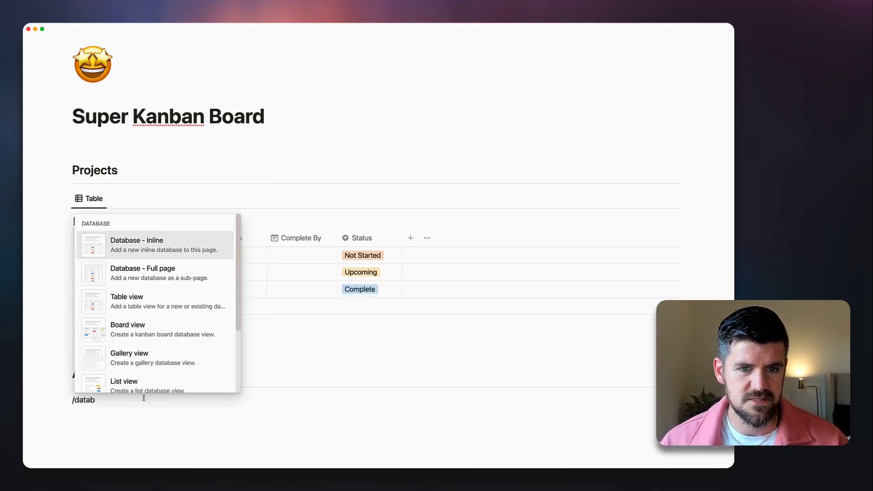
pyautogui.click(180, 251)
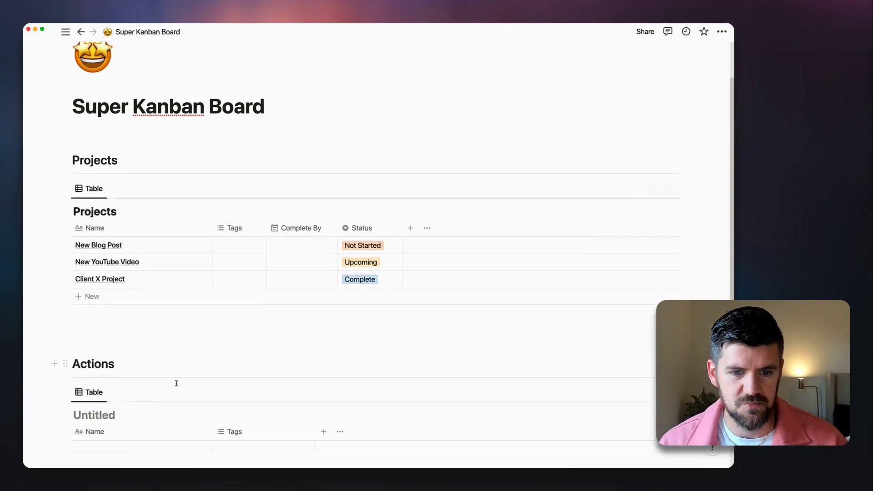
pyautogui.write('Actions')
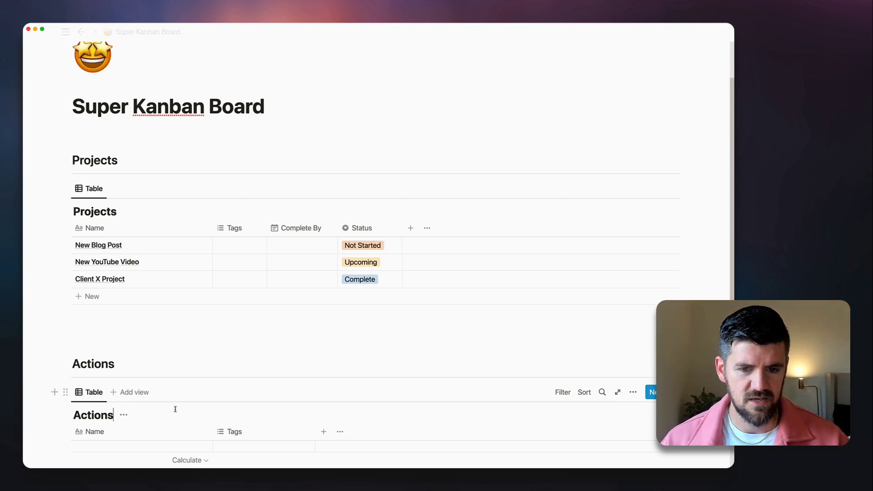
# Step: Rename the Actions database's Tags property to "Status" and change its type to Select
pyautogui.scroll(-3, 175, 409)
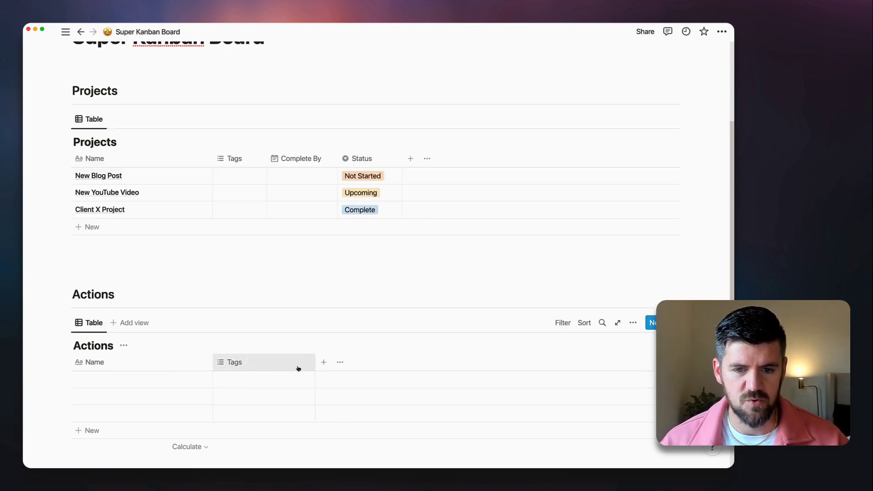
pyautogui.click(244, 364)
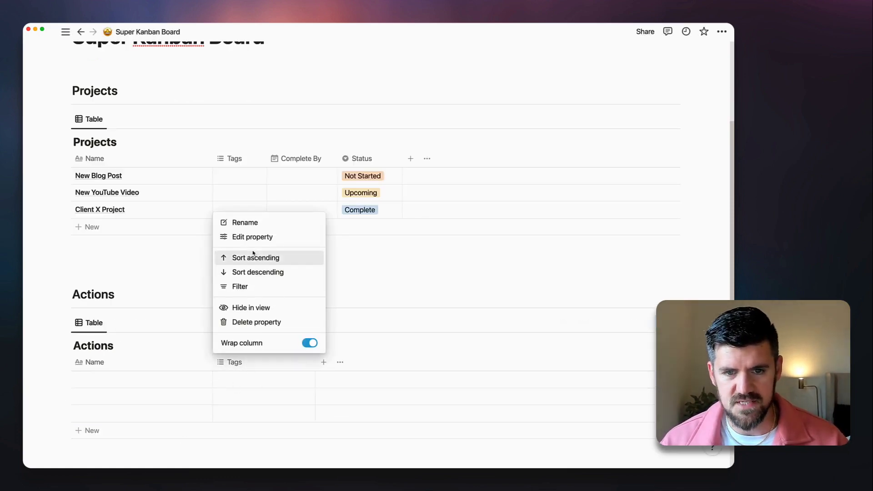
pyautogui.click(252, 224)
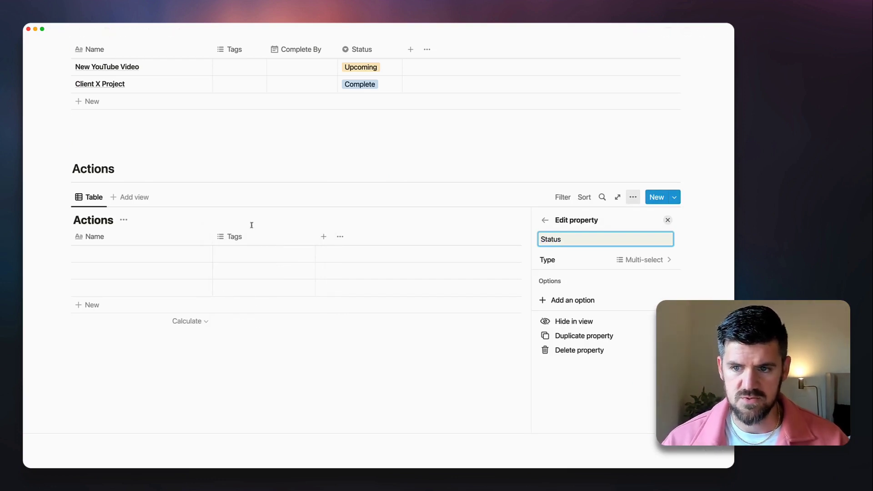
pyautogui.click(627, 265)
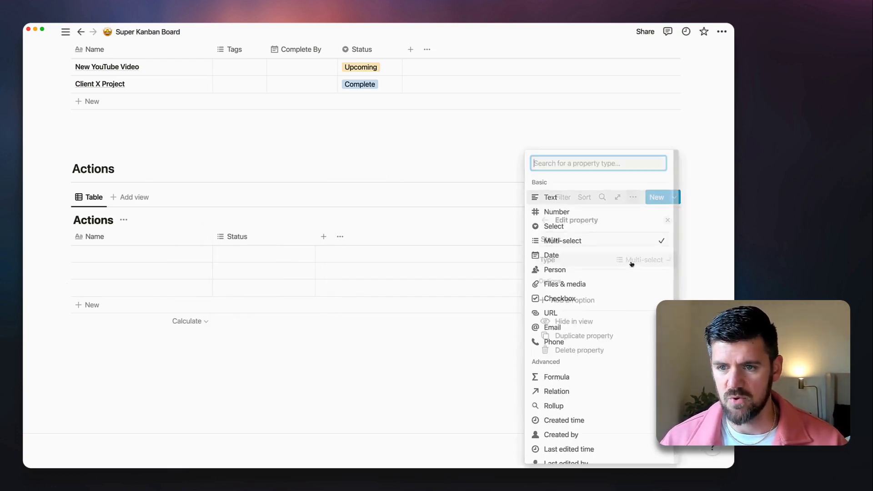
pyautogui.click(566, 229)
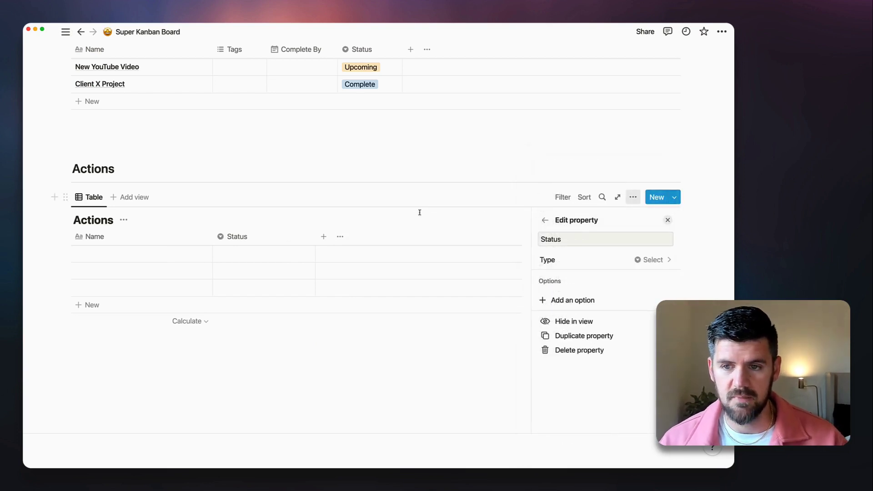
# Step: Create the Status options "Not Started" and "Upcoming" from the first row of the Actions database
pyautogui.click(265, 259)
pyautogui.click(262, 255)
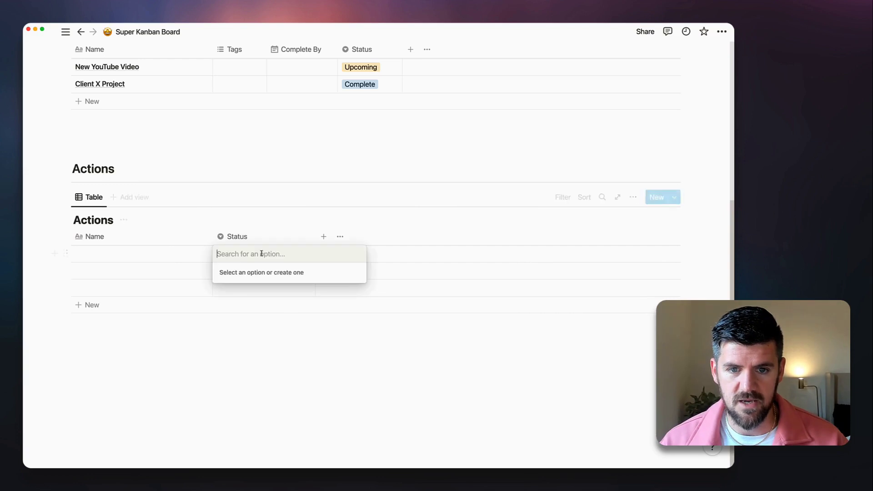
pyautogui.write('Not Started')
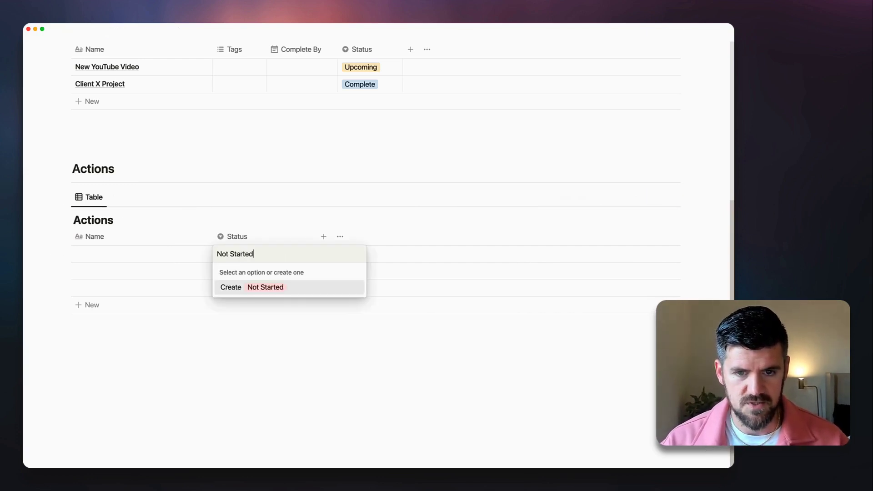
pyautogui.press('Return')
pyautogui.click(271, 253)
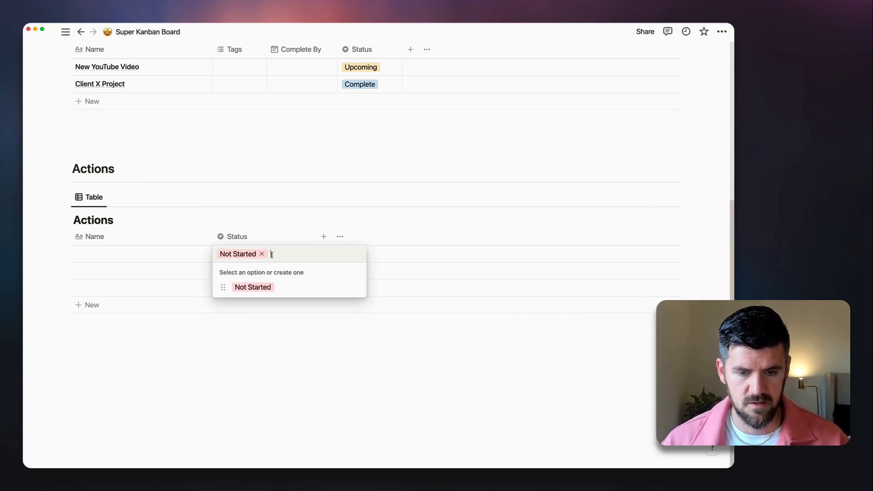
pyautogui.write('Upcoming')
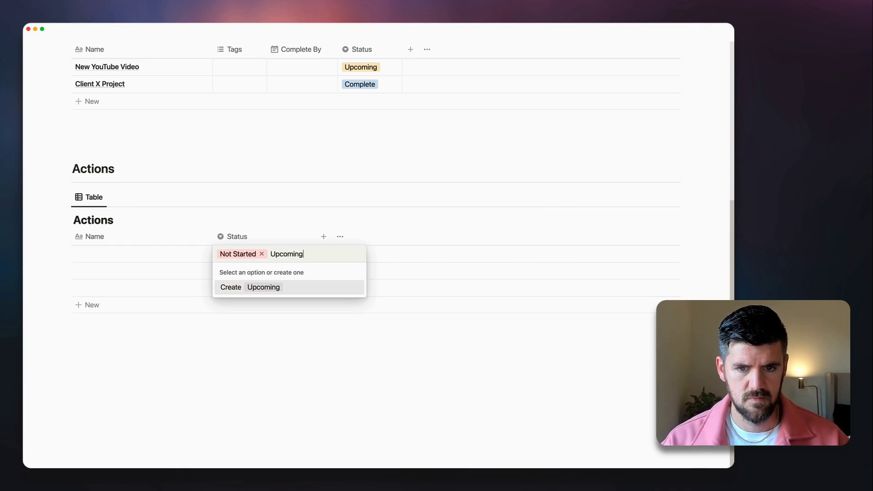
pyautogui.press('Return')
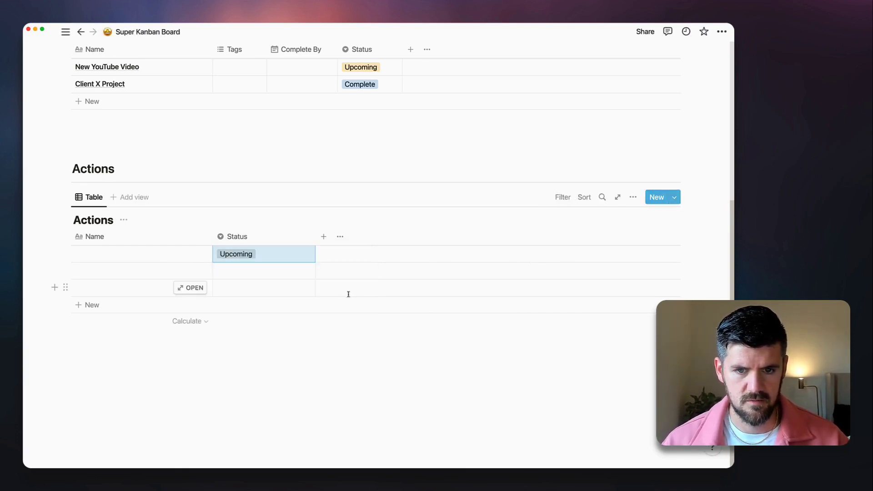
# Step: Create the Status options "Active" and "Done" from the first action row, leaving that row set to Done
pyautogui.click(293, 254)
pyautogui.write('Active')
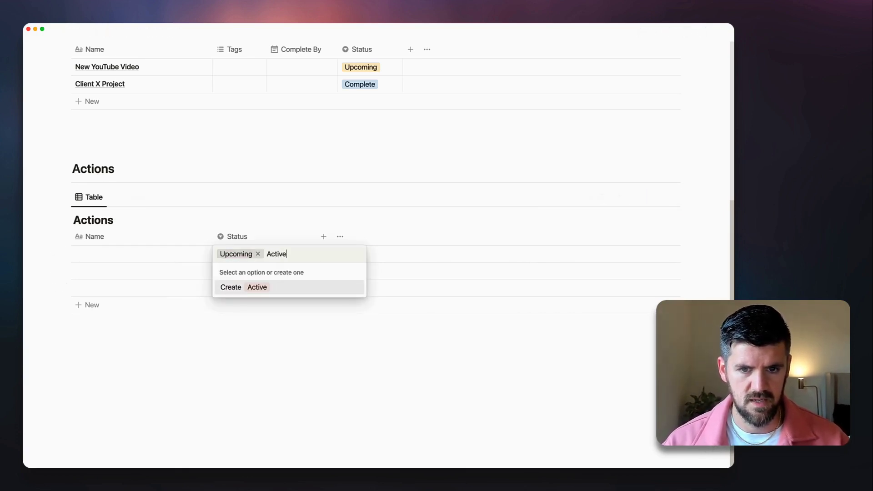
pyautogui.click(282, 288)
pyautogui.click(288, 253)
pyautogui.write('D')
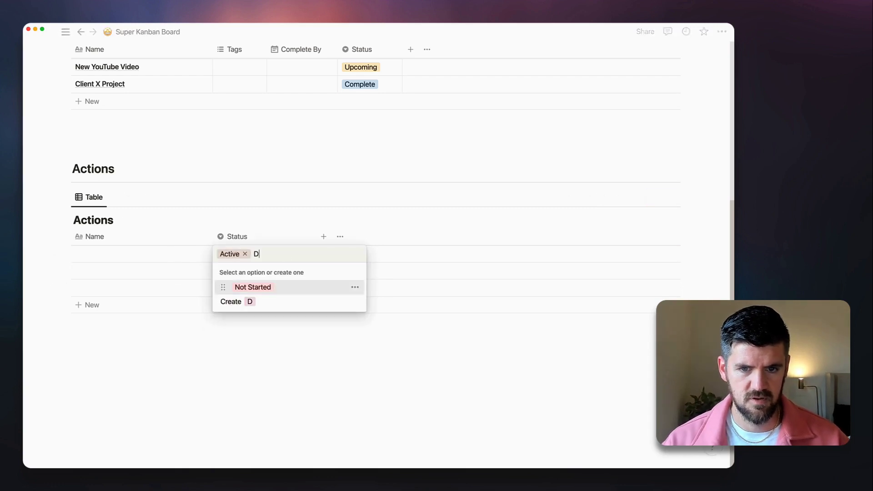
pyautogui.write('omne')
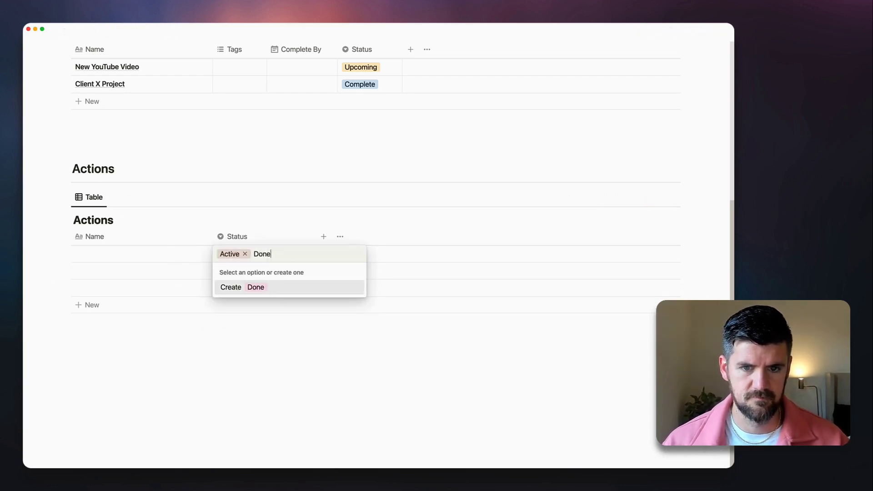
pyautogui.click(284, 288)
# Step: Recolor the Actions Status options, making Not Started orange, Upcoming yellow and Active green
pyautogui.click(262, 256)
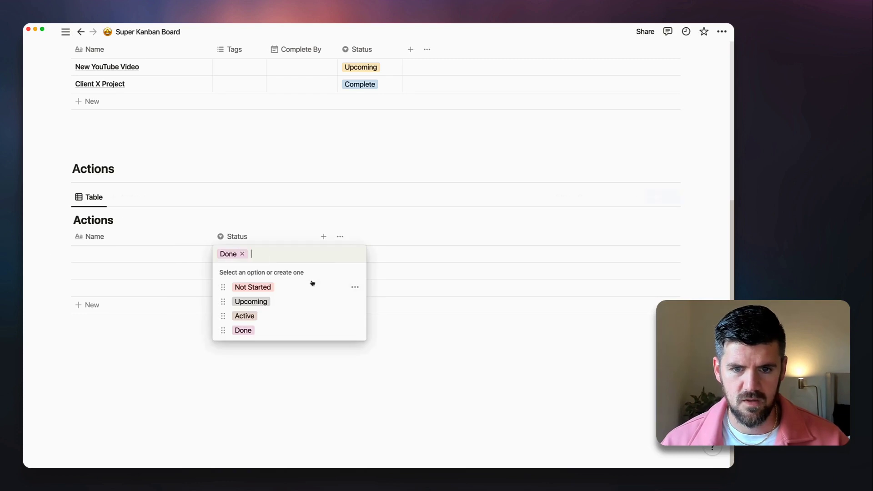
pyautogui.click(355, 288)
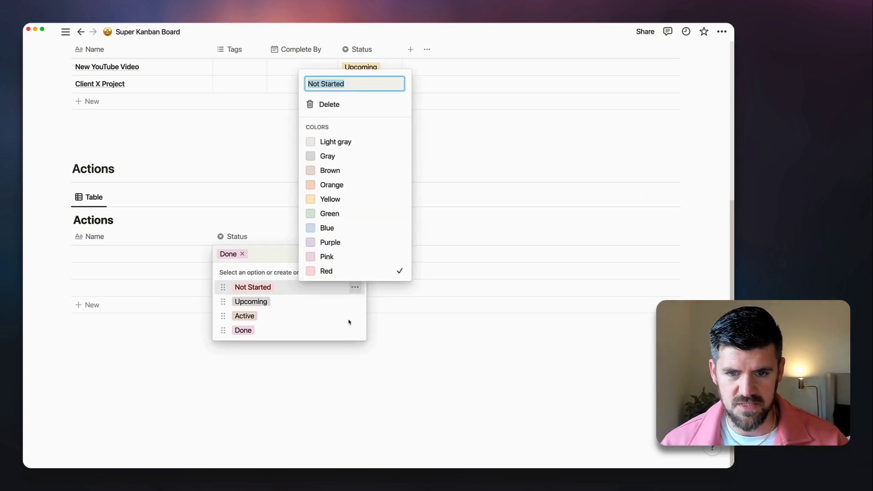
pyautogui.click(341, 186)
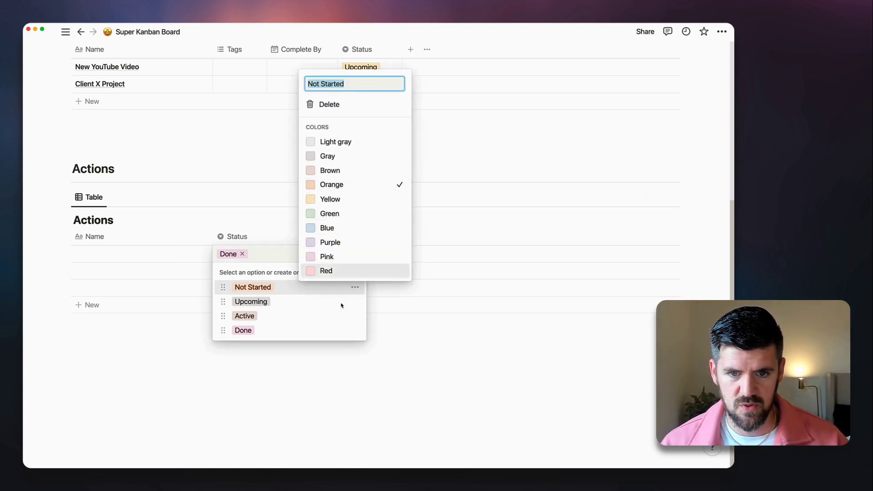
pyautogui.click(350, 302)
pyautogui.click(355, 302)
pyautogui.click(351, 213)
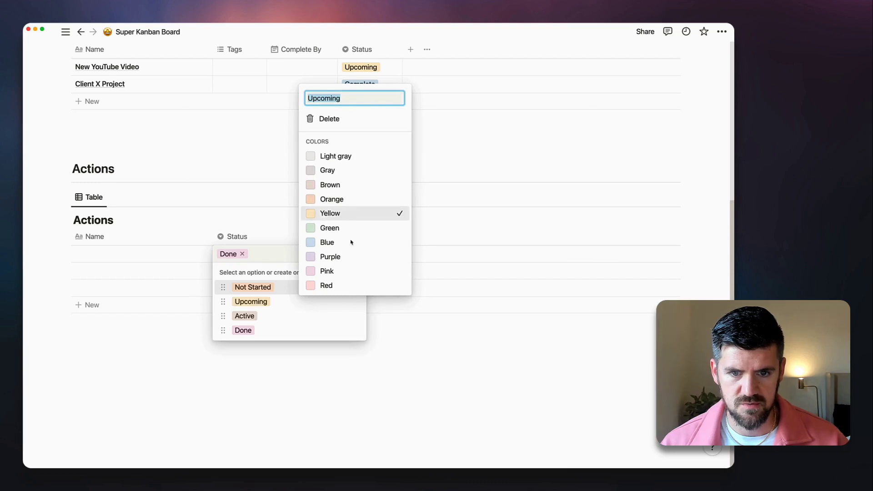
pyautogui.click(359, 317)
pyautogui.click(355, 316)
pyautogui.click(354, 246)
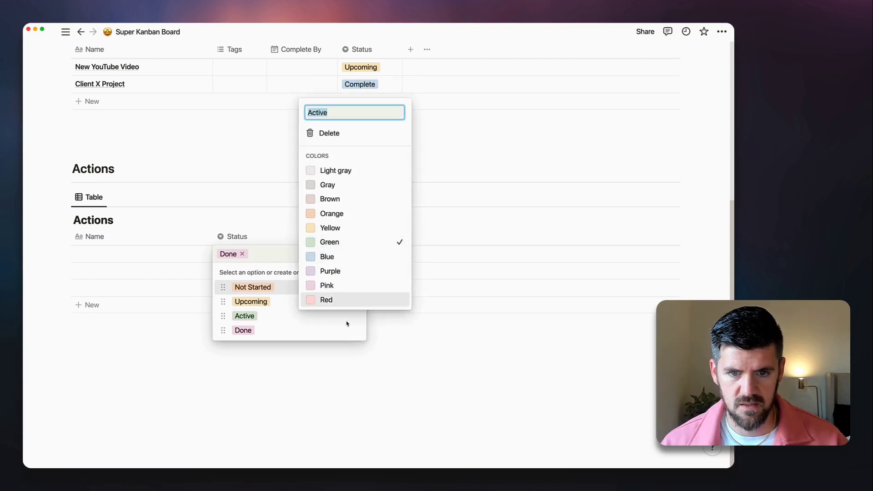
# Step: Set the Done status option's color to blue in the Actions database
pyautogui.press('Escape')
pyautogui.press('Escape')
pyautogui.click(289, 259)
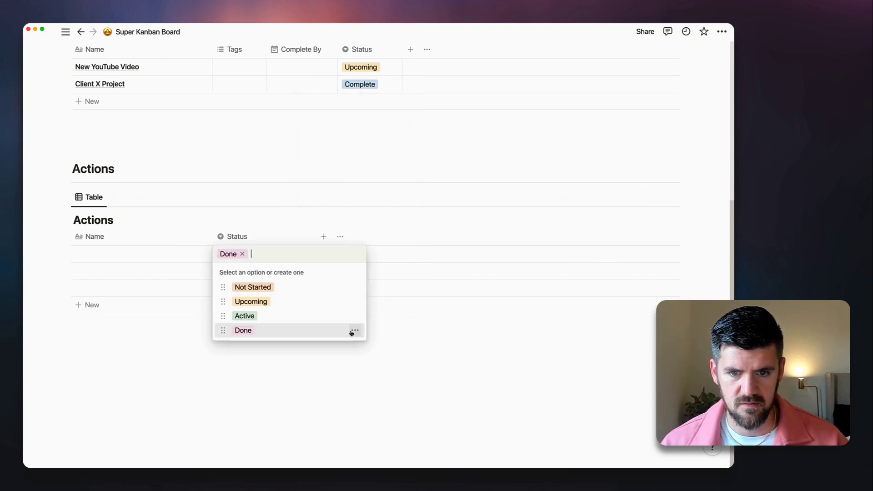
pyautogui.click(354, 330)
pyautogui.click(343, 272)
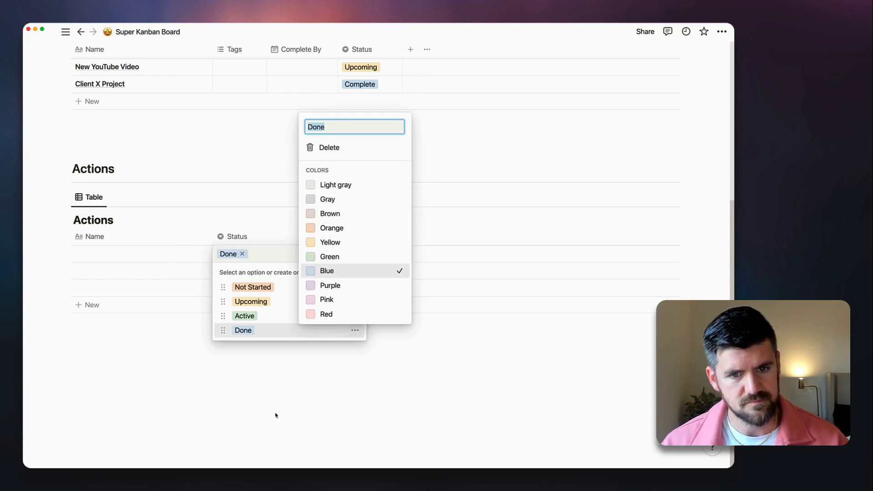
pyautogui.press('Escape')
pyautogui.press('Escape')
pyautogui.press('Escape')
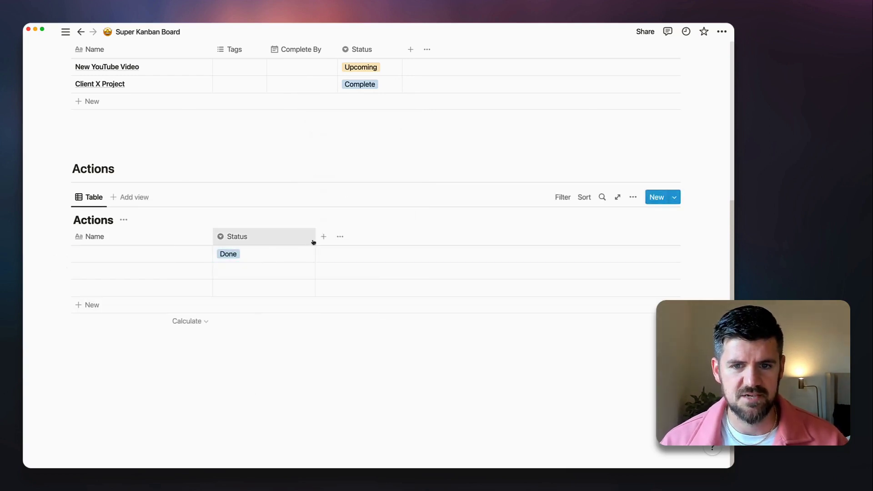
# Step: Add a Date property named "Do Date" to the Actions database, narrowing the Status and Do Date columns
pyautogui.click(280, 237)
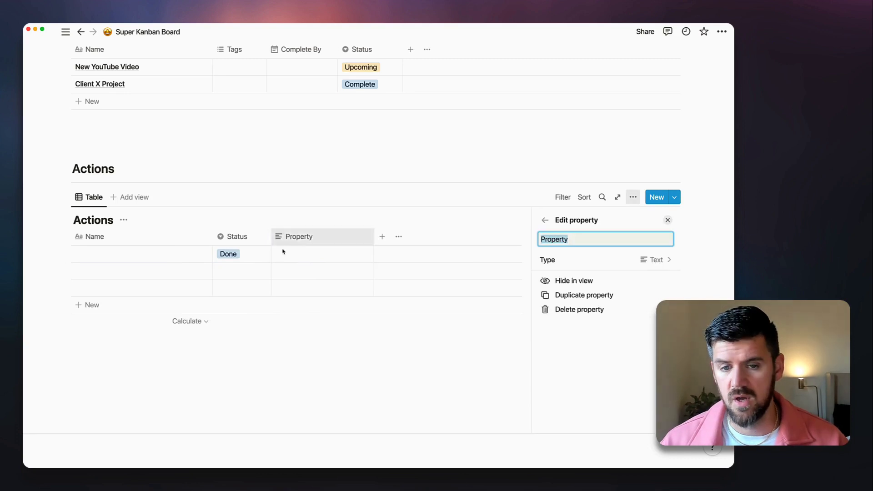
pyautogui.click(659, 262)
pyautogui.click(554, 261)
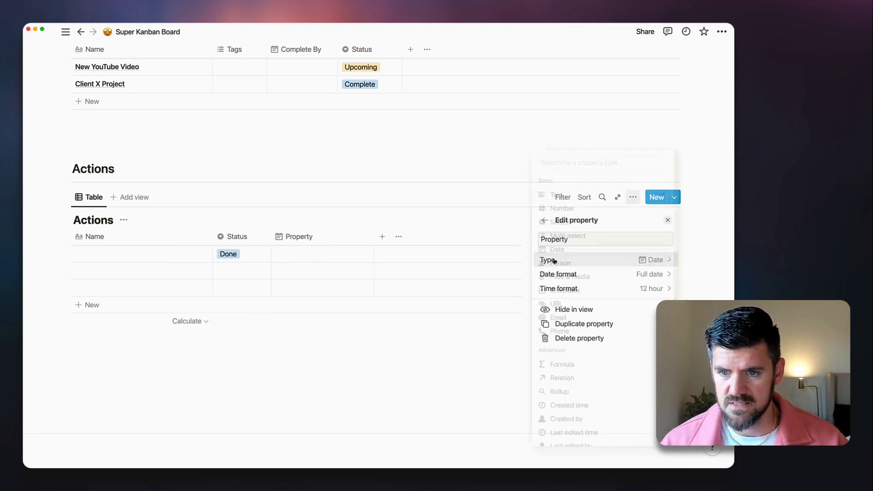
pyautogui.click(598, 239)
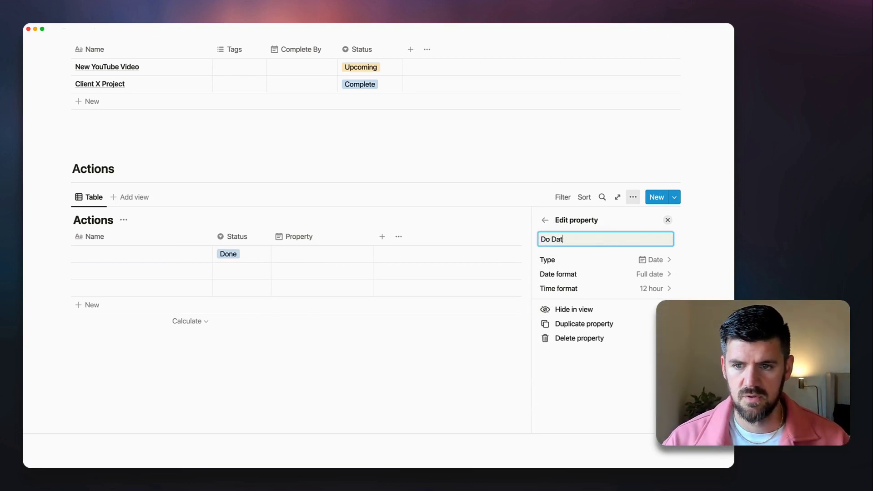
pyautogui.click(481, 220)
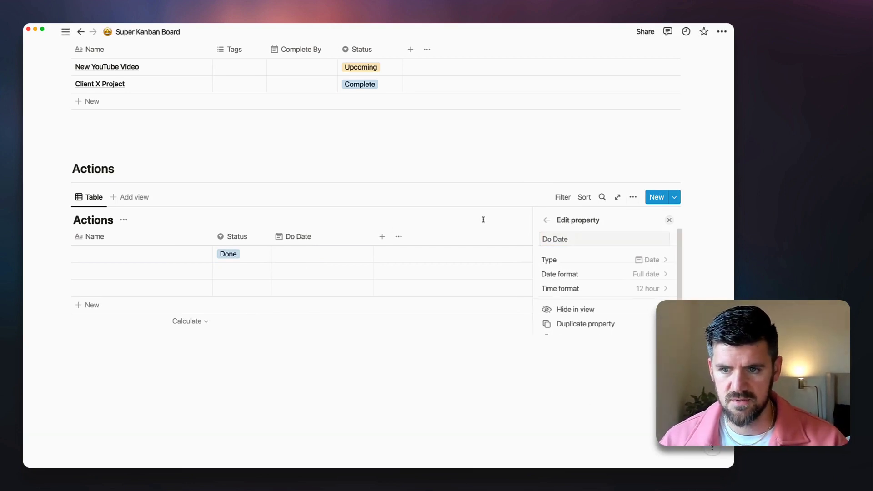
pyautogui.moveTo(372, 243); pyautogui.dragTo(372, 241)
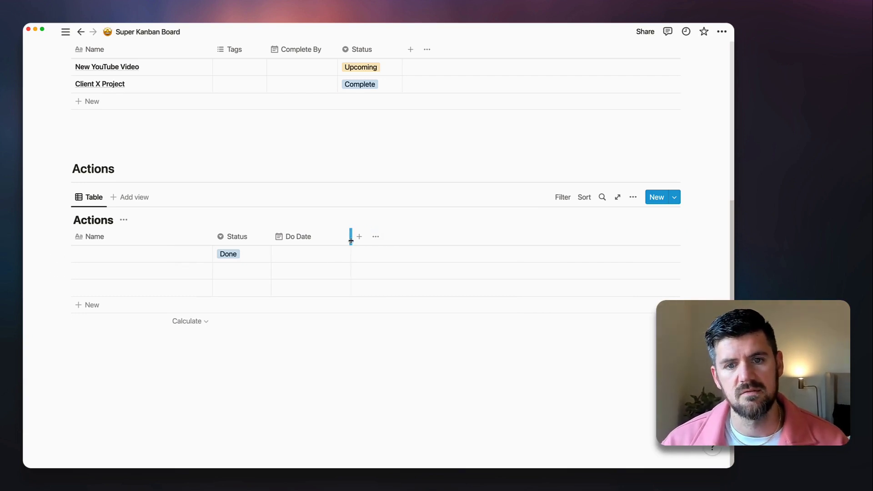
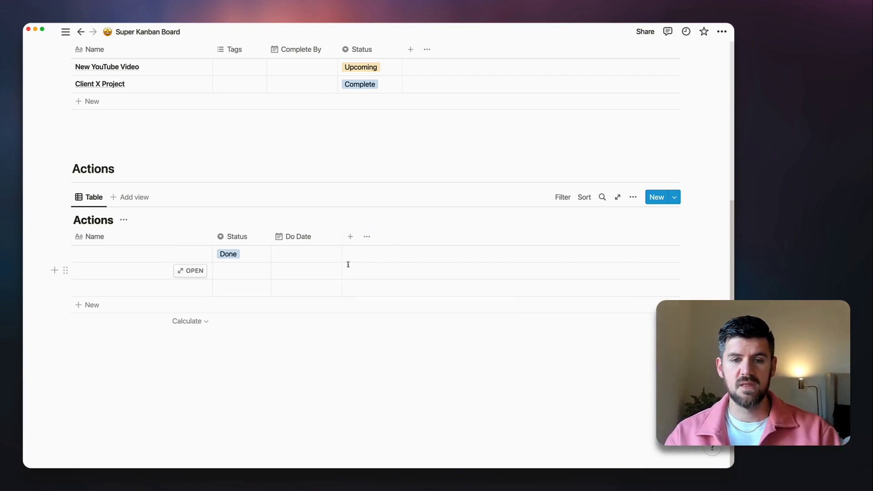
# Step: Append three asterisks to the Actions database title so it reads "Actions***"
pyautogui.scroll(4, 348, 264)
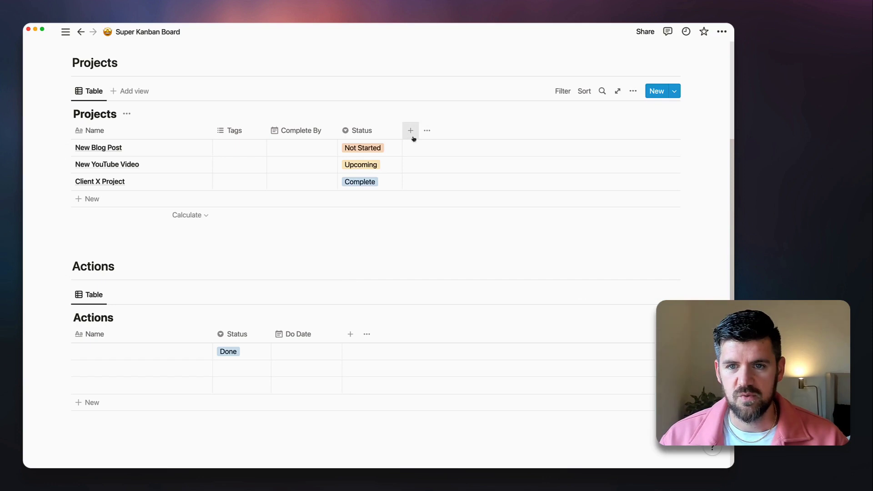
pyautogui.click(116, 317)
pyautogui.write('***')
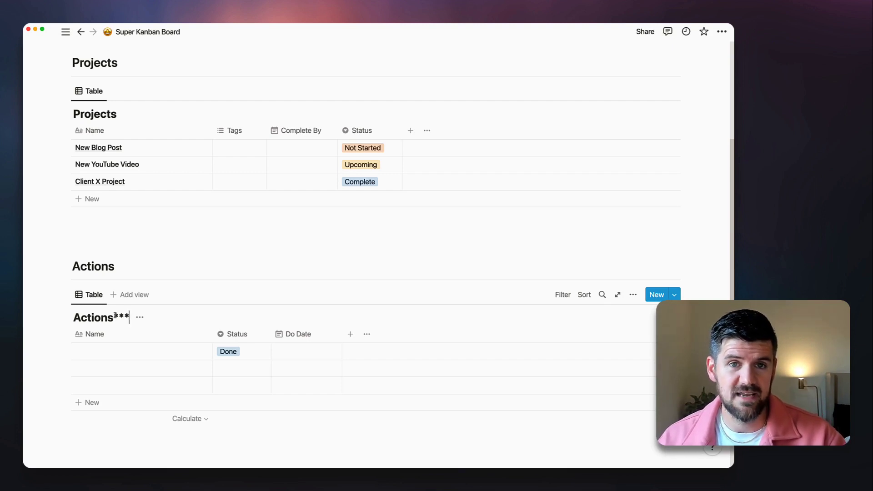
# Step: Add a Relation property to the Projects database, linked to the Actions*** database
pyautogui.click(410, 132)
pyautogui.click(577, 156)
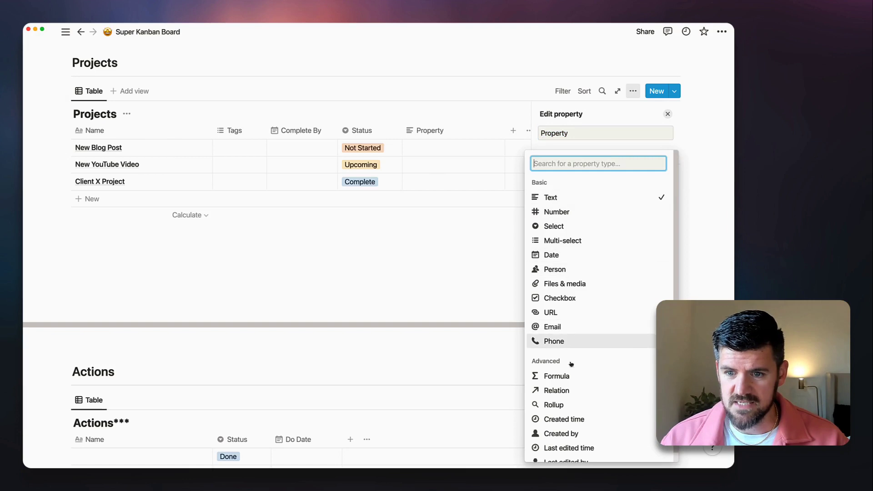
pyautogui.click(551, 392)
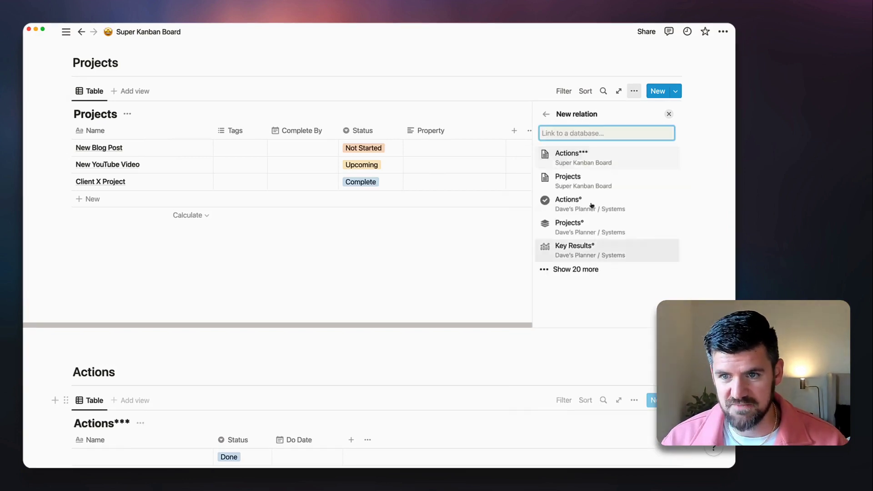
pyautogui.click(577, 163)
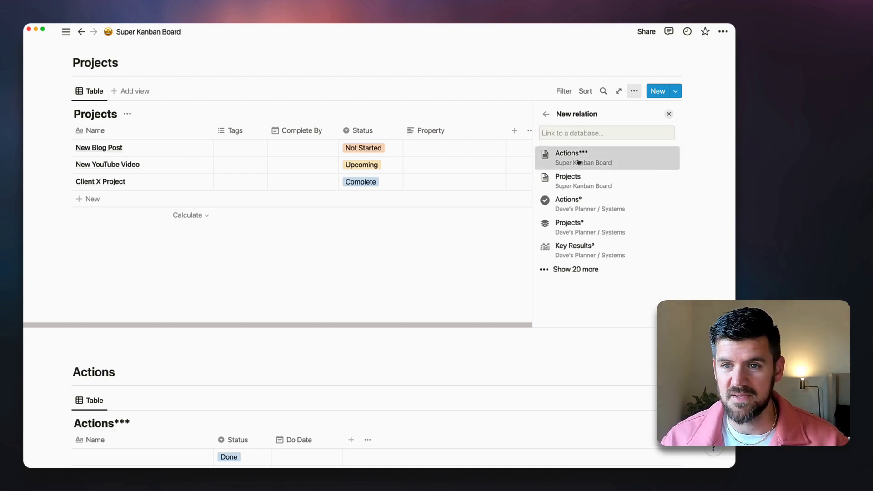
# Step: Rename the new relation property in Projects to "Actions°" and narrow its column slightly
pyautogui.doubleClick(576, 134)
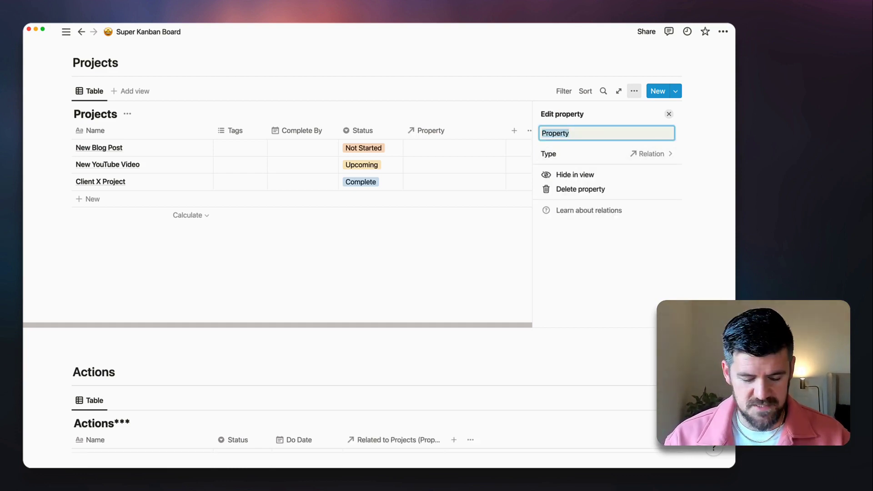
pyautogui.write('Actions')
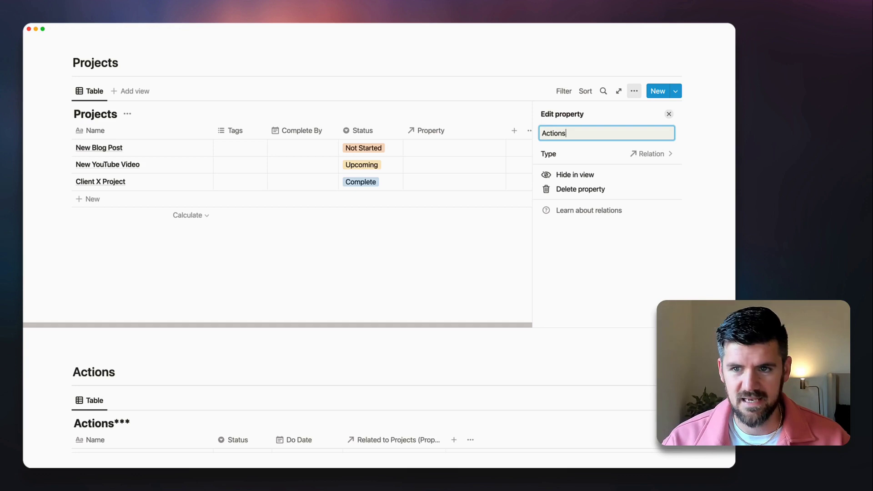
pyautogui.write('*')
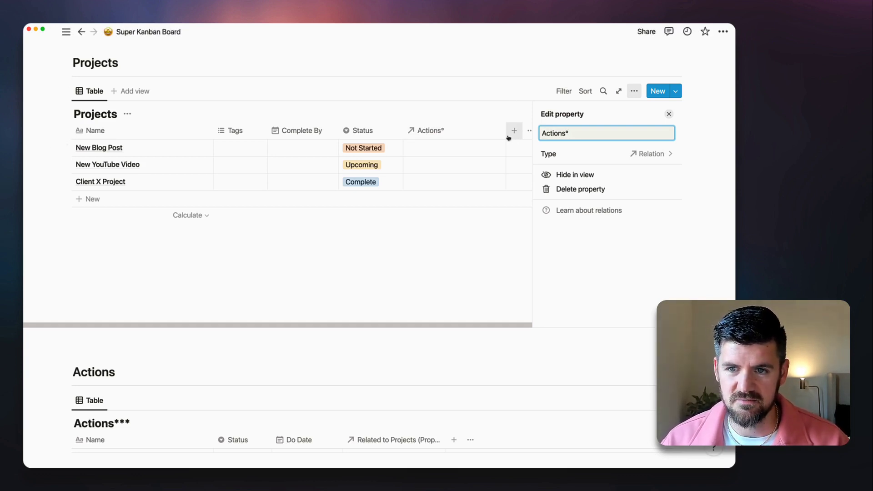
pyautogui.moveTo(506, 134); pyautogui.dragTo(496, 135)
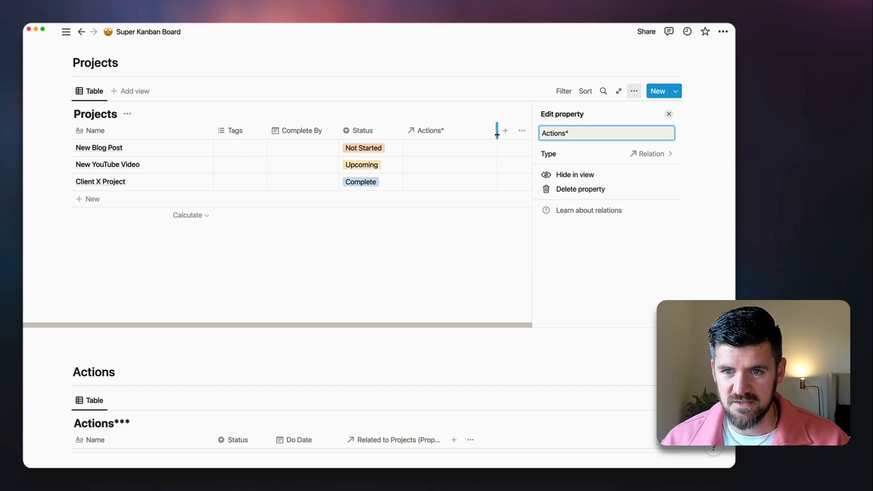
pyautogui.press('Escape')
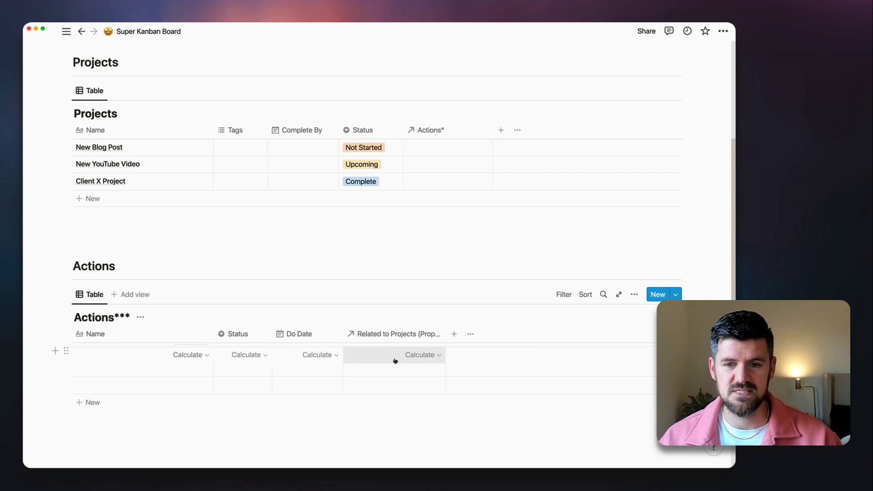
# Step: Rename the relation property in the Actions*** database to "Projects°"
pyautogui.click(389, 334)
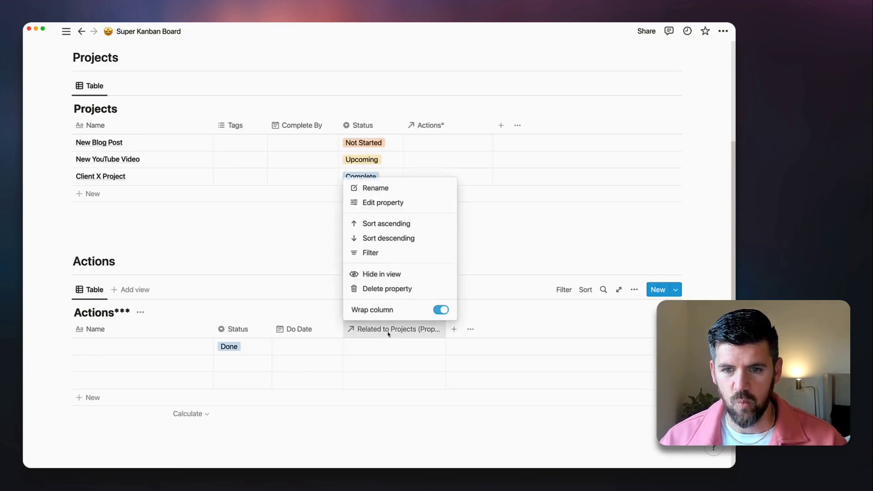
pyautogui.click(383, 203)
pyautogui.write('Projects°')
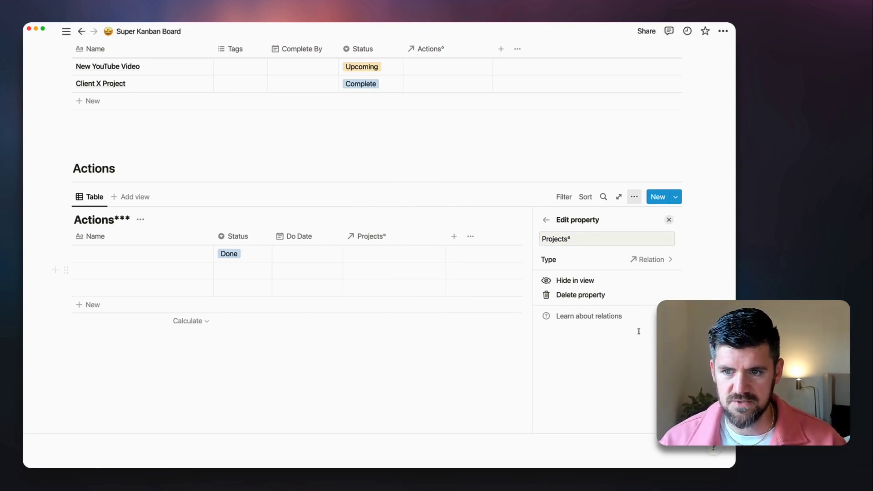
pyautogui.press('Escape')
# Step: Create a new template in the Projects database titled "New YouTube Video"
pyautogui.scroll(2, 418, 355)
pyautogui.scroll(2, 448, 357)
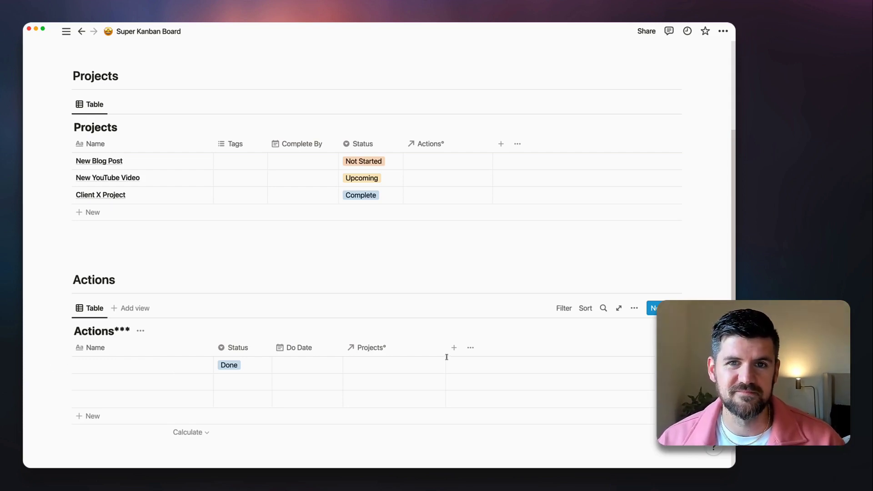
pyautogui.scroll(3, 549, 110)
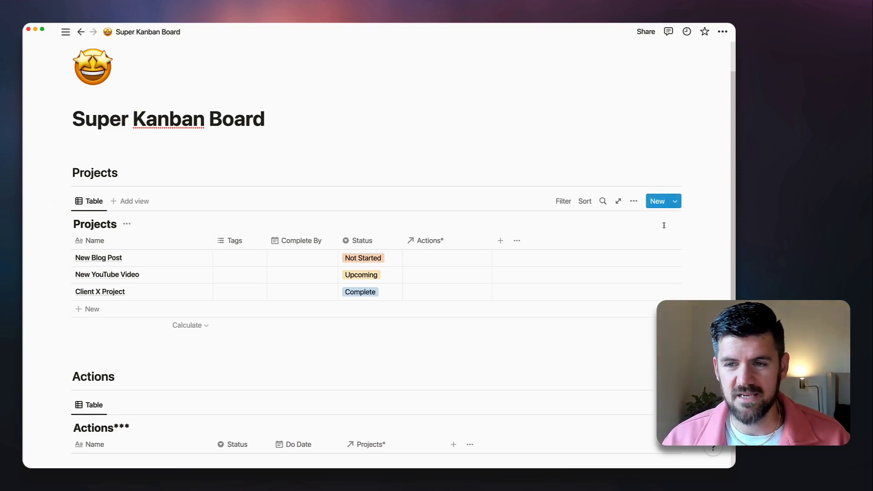
pyautogui.click(674, 201)
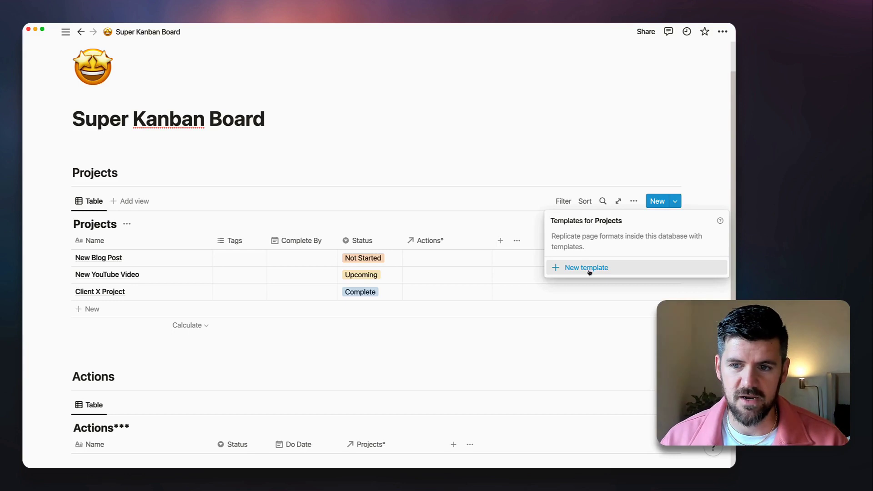
pyautogui.click(589, 265)
pyautogui.write('New ')
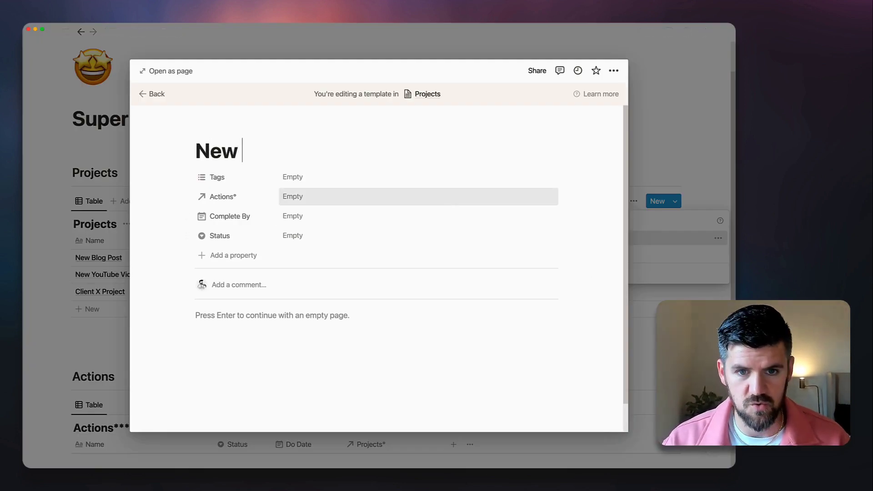
pyautogui.write('YouTube Video')
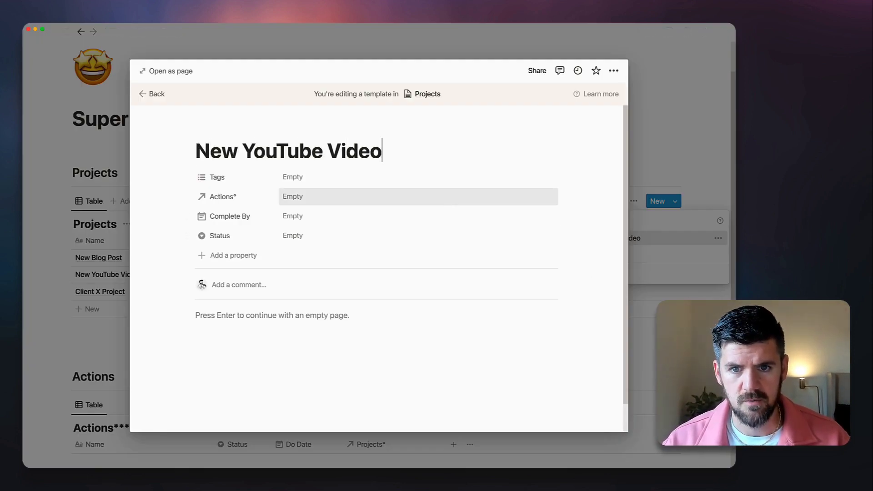
# Step: Create a "YouTube" tag and assign it to the template's Tags property
pyautogui.click(306, 179)
pyautogui.write('YouTube')
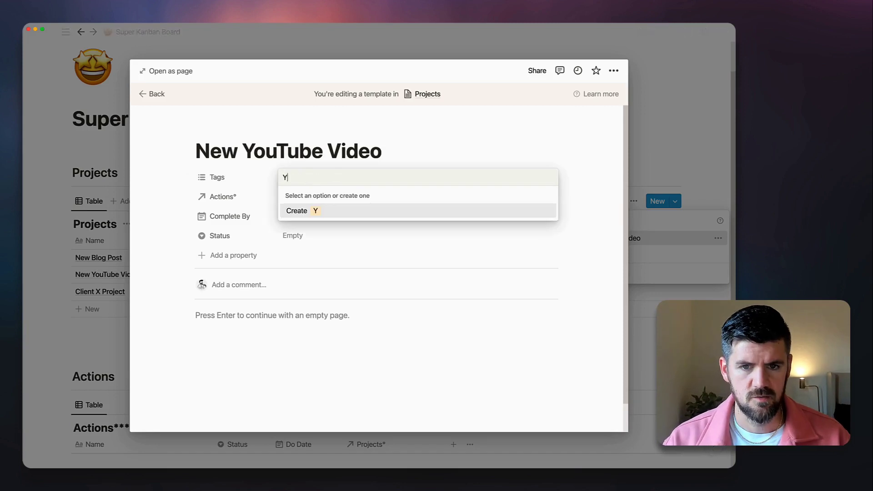
pyautogui.click(325, 209)
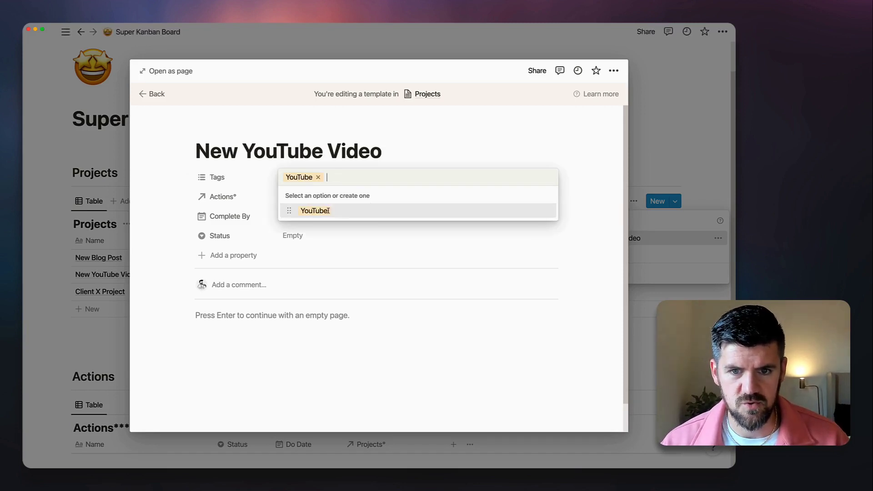
pyautogui.click(261, 182)
# Step: Set the template's Status to Upcoming and reorder its properties as Tags, Status, Complete By, Actions°
pyautogui.moveTo(223, 197); pyautogui.dragTo(226, 236)
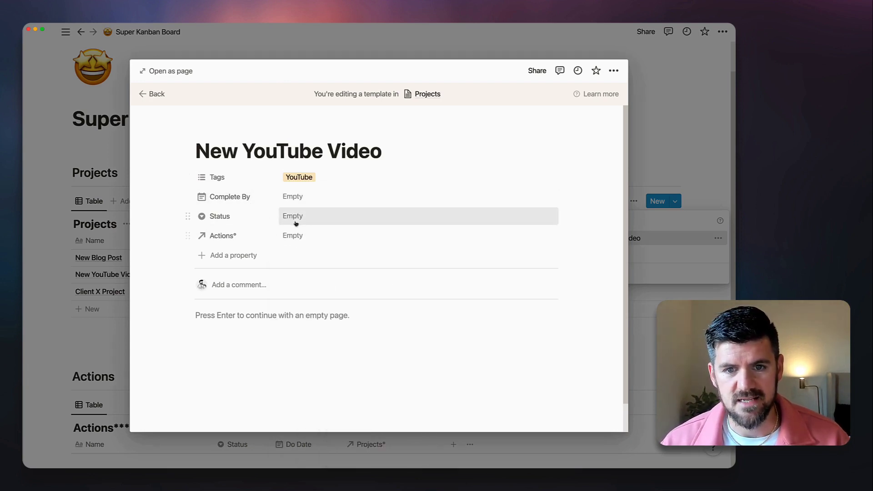
pyautogui.click(318, 221)
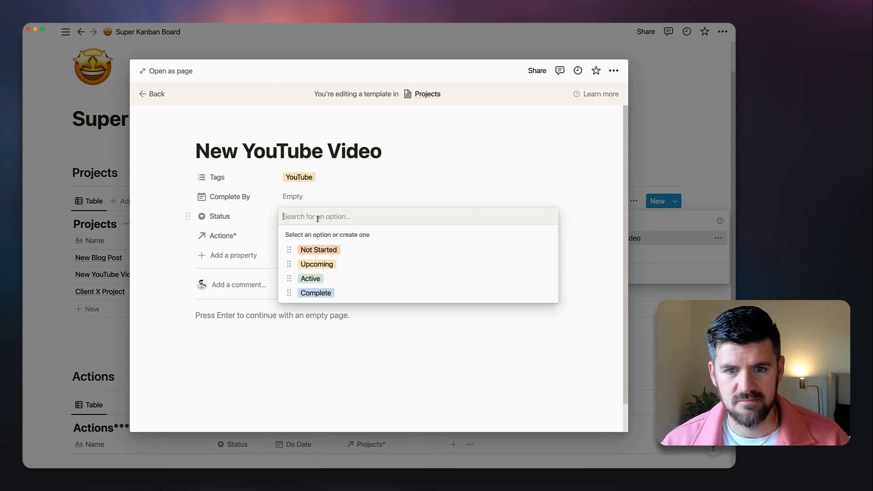
pyautogui.click(314, 264)
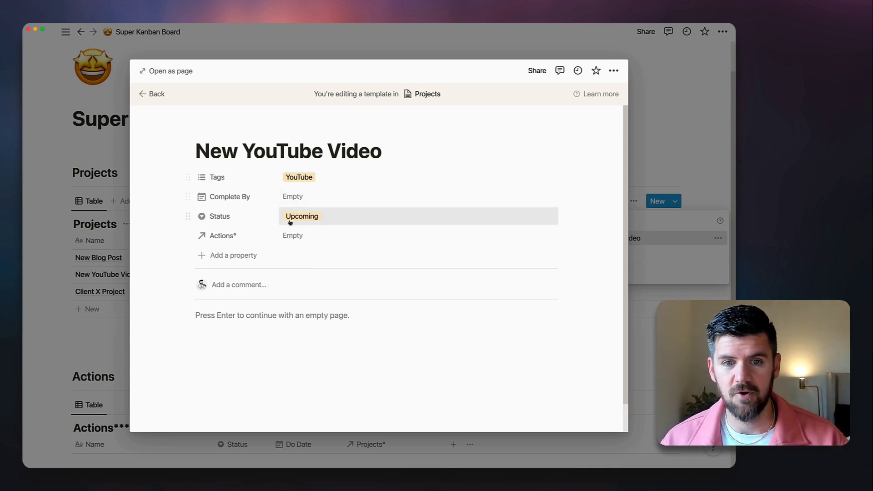
pyautogui.moveTo(234, 216); pyautogui.dragTo(236, 189)
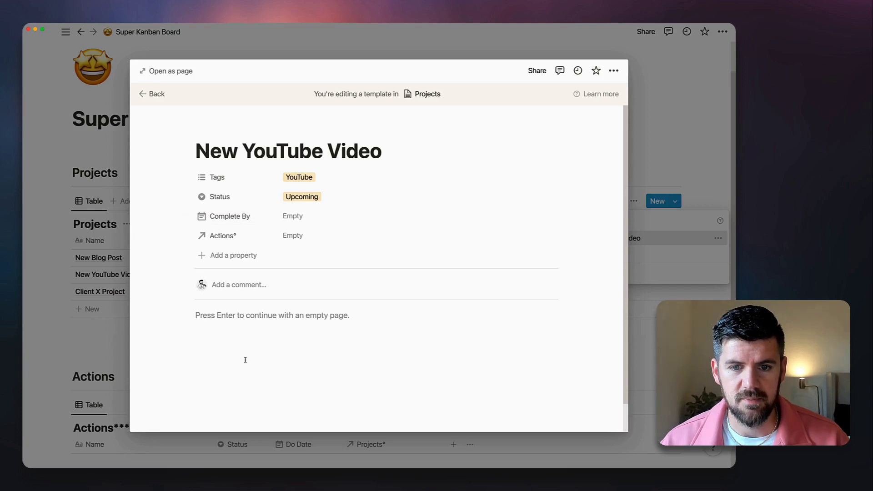
# Step: Insert a linked view of the Actions*** database in the template body, copying its existing Table view
pyautogui.click(262, 322)
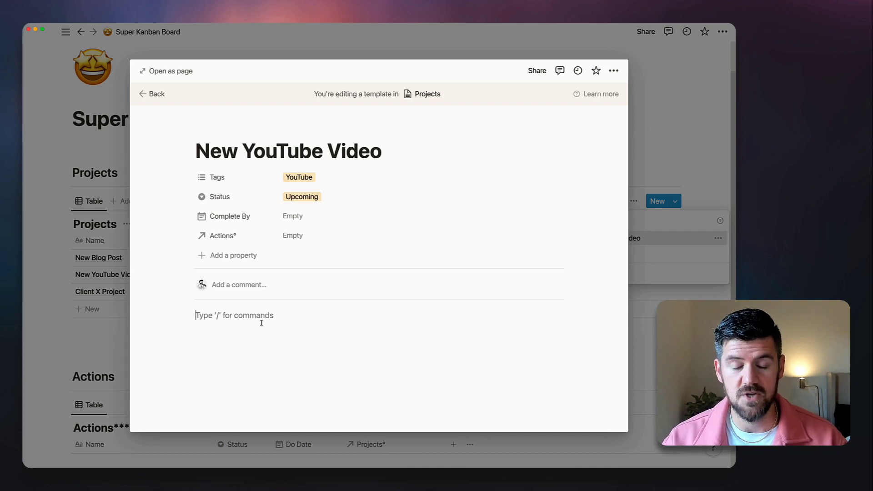
pyautogui.write('/')
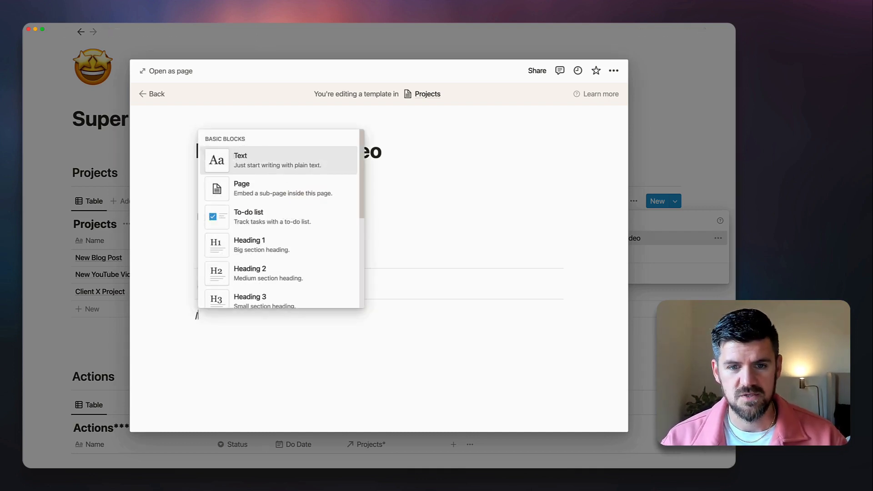
pyautogui.write('linked')
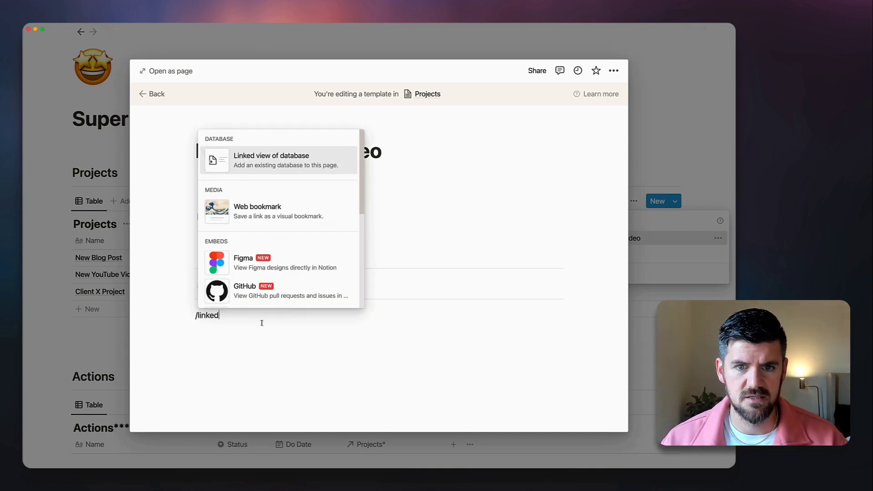
pyautogui.click(299, 165)
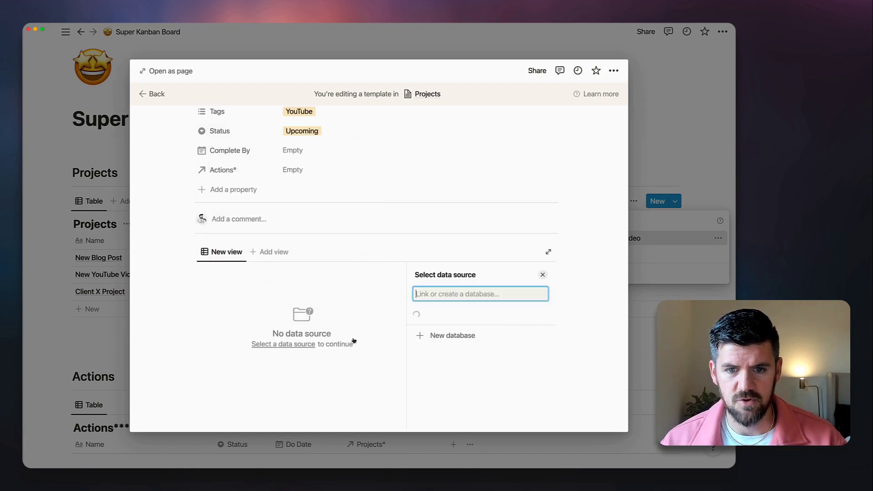
pyautogui.write('A')
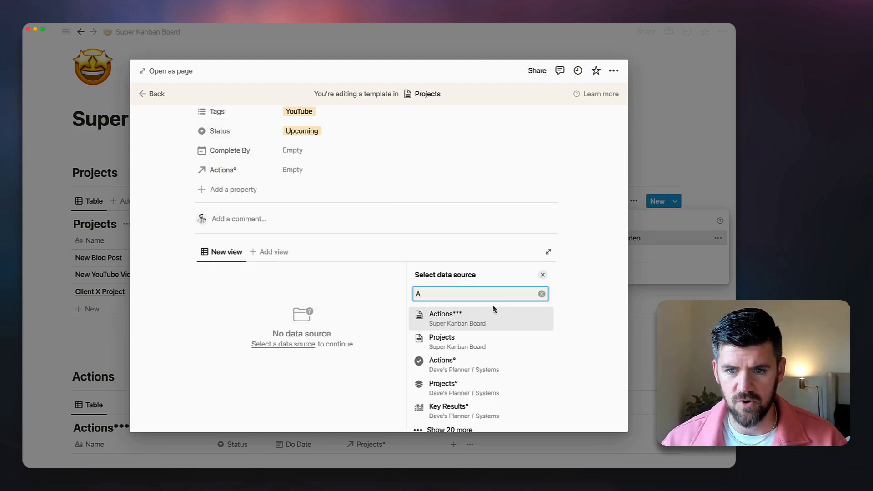
pyautogui.press('BackSpace')
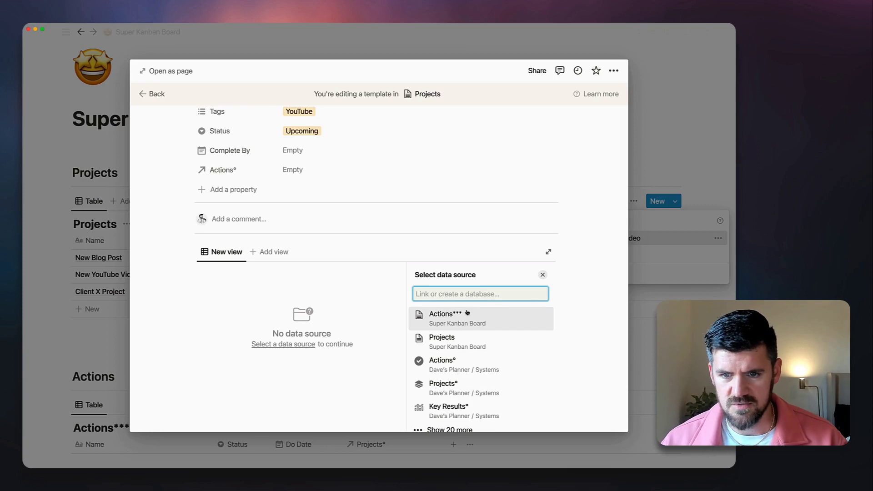
pyautogui.click(448, 319)
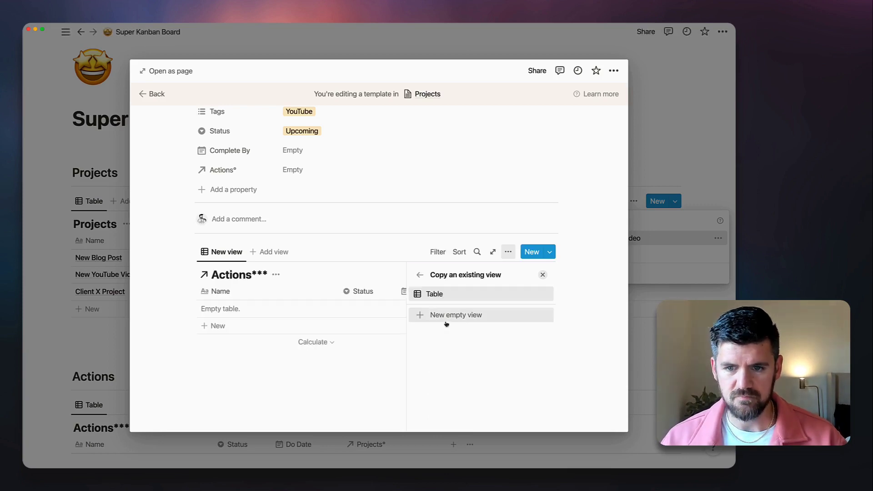
pyautogui.click(417, 290)
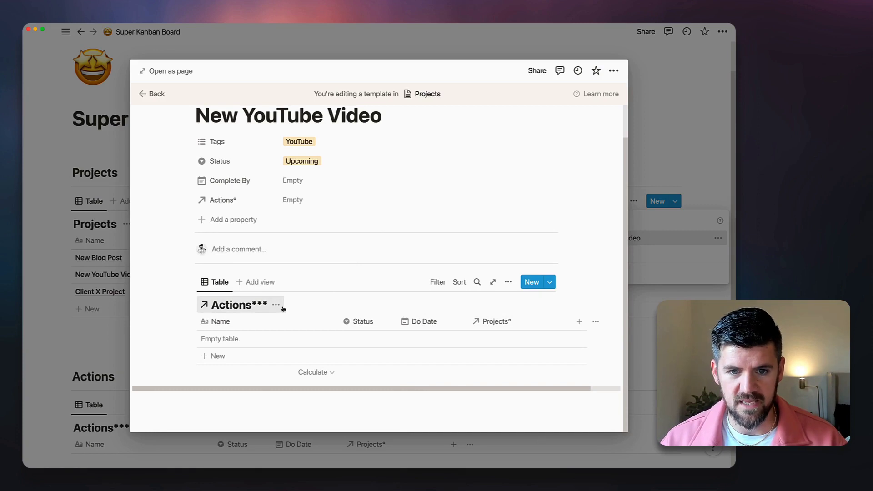
# Step: Change the layout of the template's linked Actions*** view to Board
pyautogui.click(219, 286)
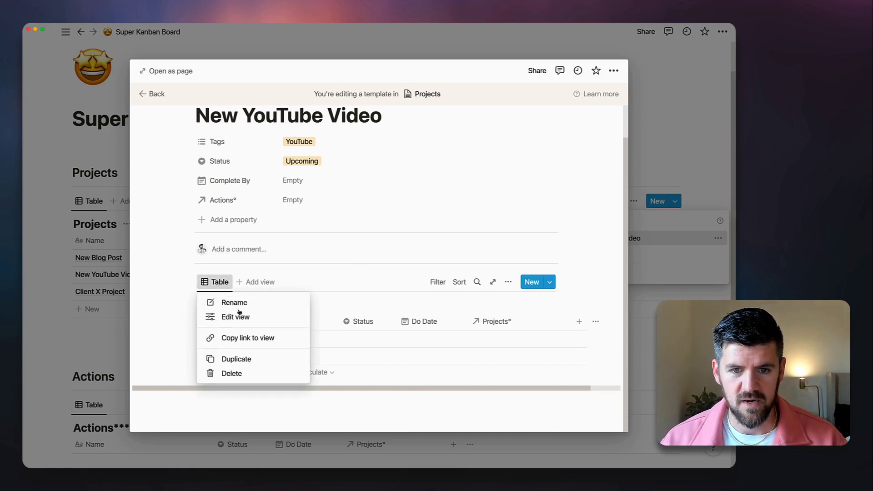
pyautogui.click(227, 315)
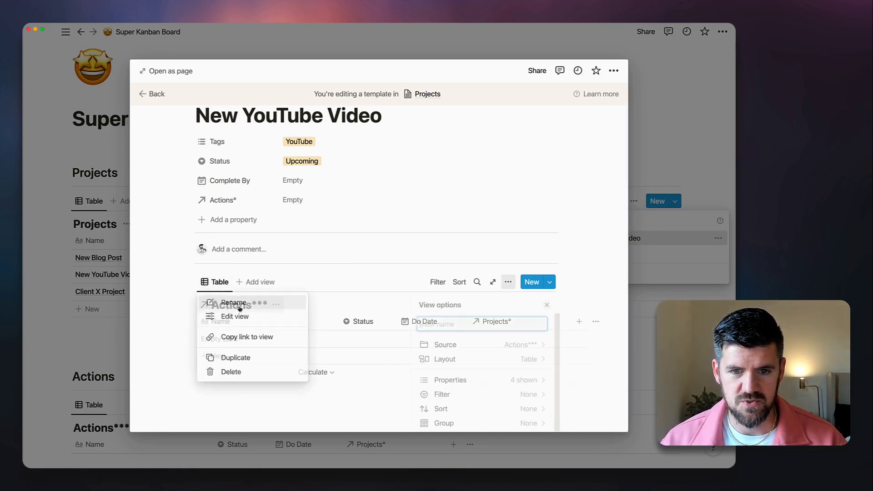
pyautogui.click(530, 359)
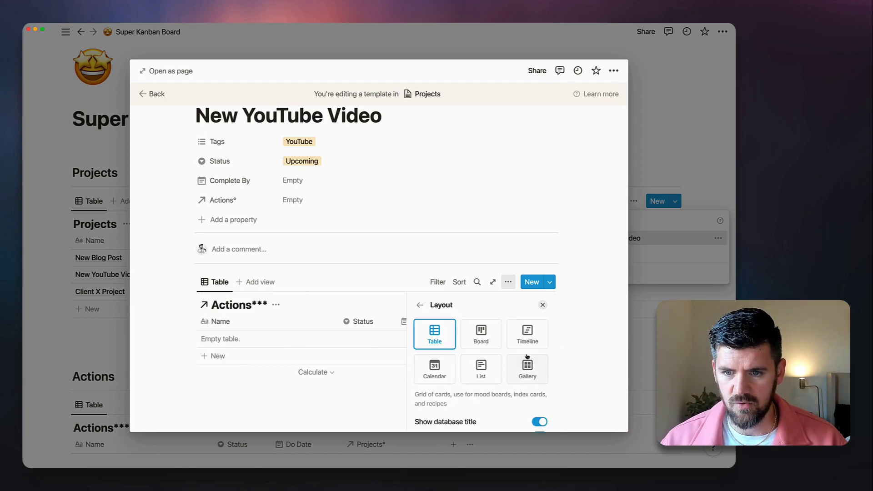
pyautogui.click(481, 334)
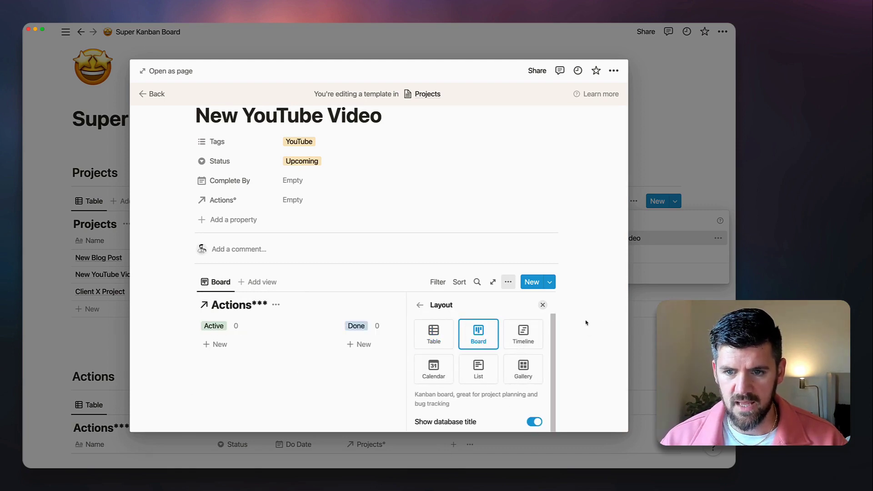
pyautogui.click(340, 317)
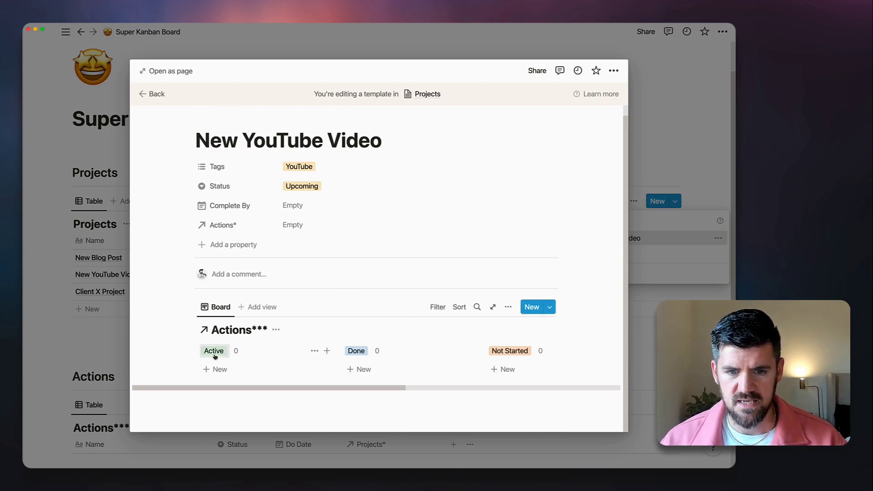
# Step: Reorder the Actions*** board's status columns so that Not Started, Upcoming and Active come first, in that order
pyautogui.moveTo(516, 353); pyautogui.dragTo(373, 367)
pyautogui.hscroll(5, 423, 353)
pyautogui.hscroll(3, 373, 367)
pyautogui.hscroll(-5, 374, 366)
pyautogui.hscroll(-3, 374, 366)
pyautogui.scroll(1, 373, 366)
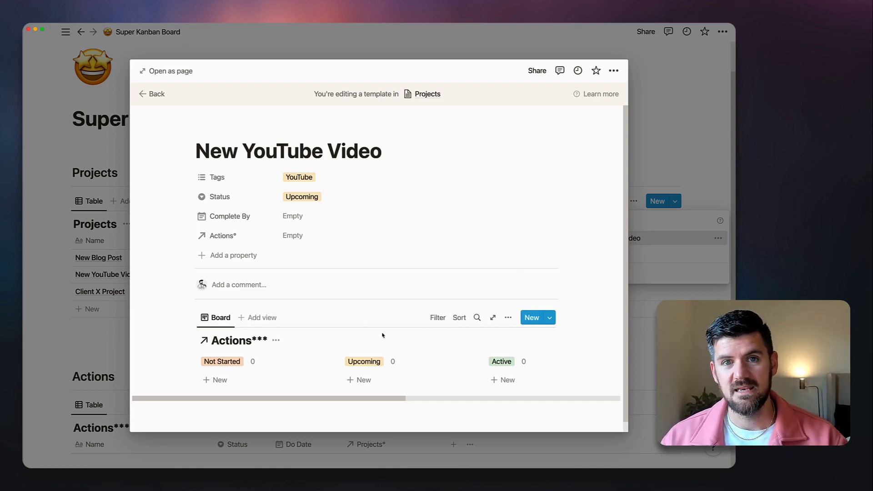
# Step: Filter the template's linked Actions*** board to Projects° containing the New YouTube Video template itself
pyautogui.click(437, 318)
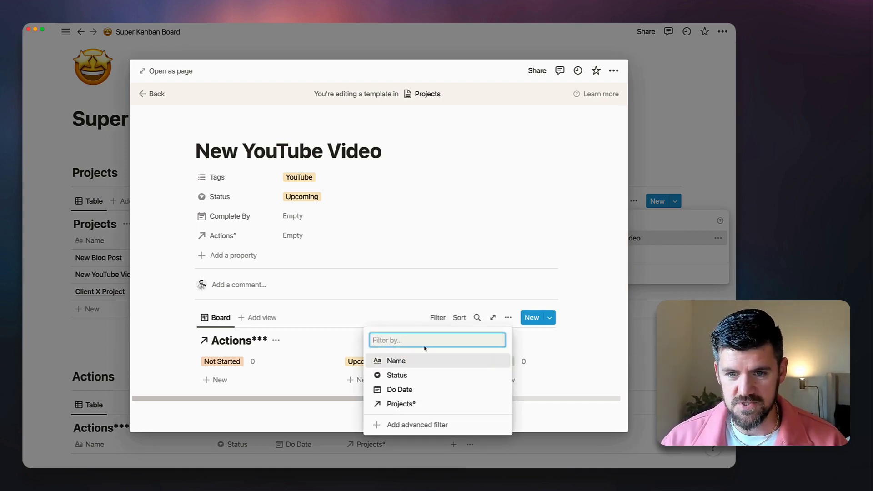
pyautogui.click(402, 404)
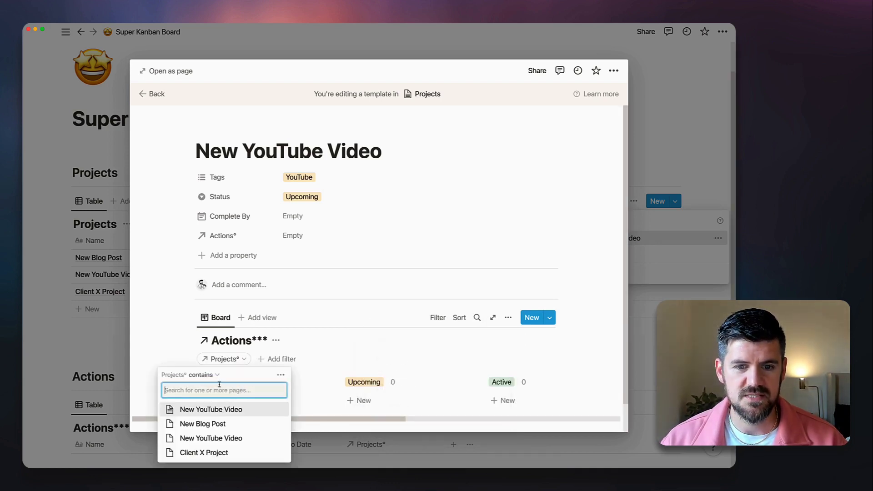
pyautogui.click(190, 410)
pyautogui.click(556, 290)
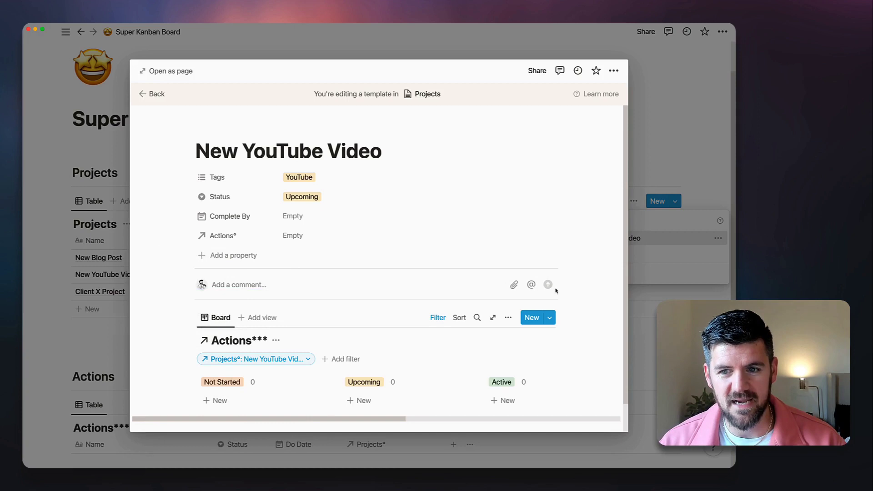
pyautogui.scroll(-1, 605, 343)
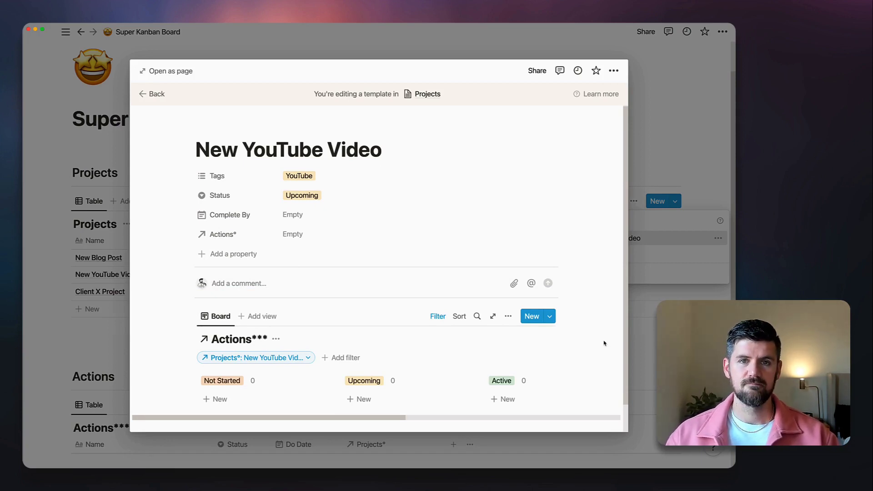
# Step: Add a toggle list above the Actions*** board titled "Project Actions (drag these into Not Started)", with Not Started formatted as inline code
pyautogui.scroll(-1, 282, 282)
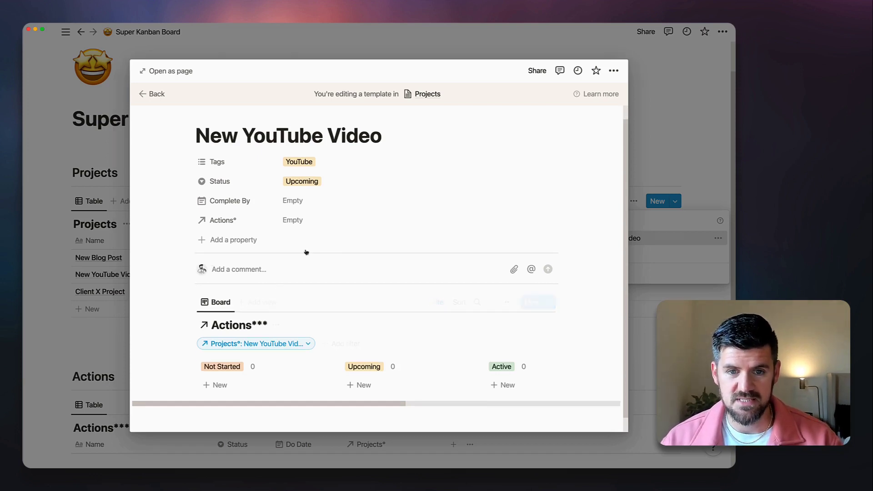
pyautogui.click(395, 143)
pyautogui.scroll(-1, 389, 224)
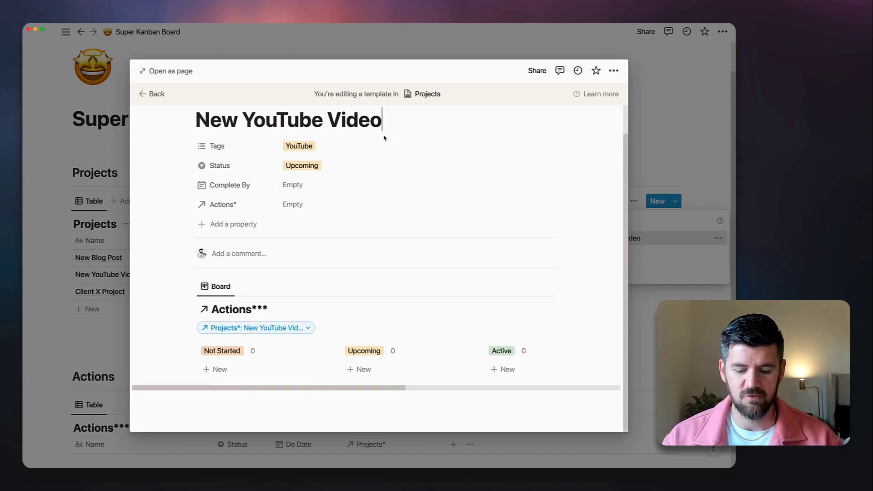
pyautogui.press('Return')
pyautogui.scroll(-1, 390, 133)
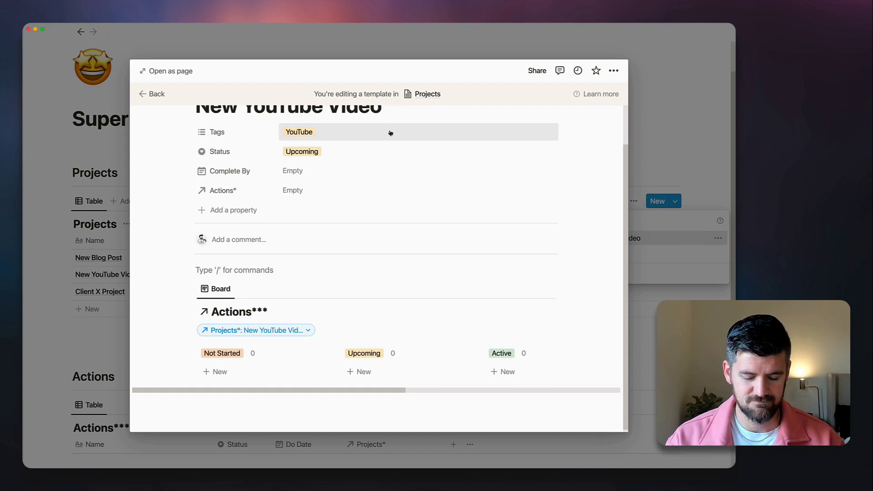
pyautogui.write('> A')
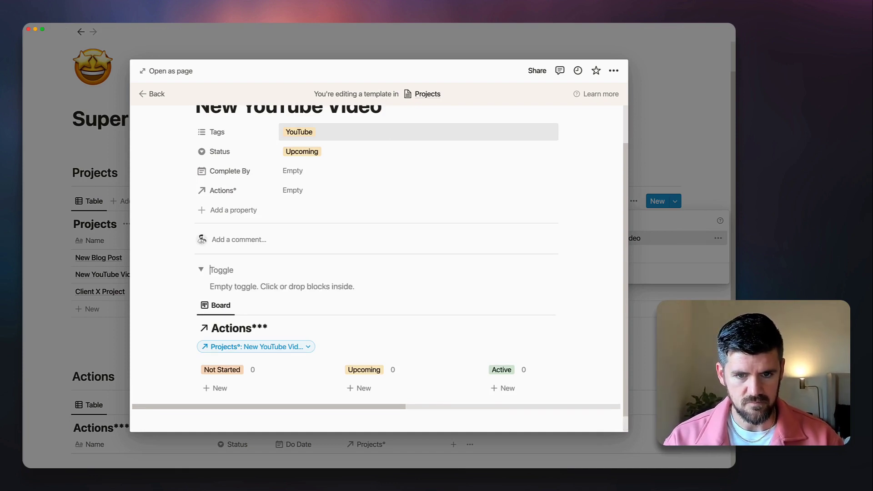
pyautogui.press('BackSpace')
pyautogui.write('Projec')
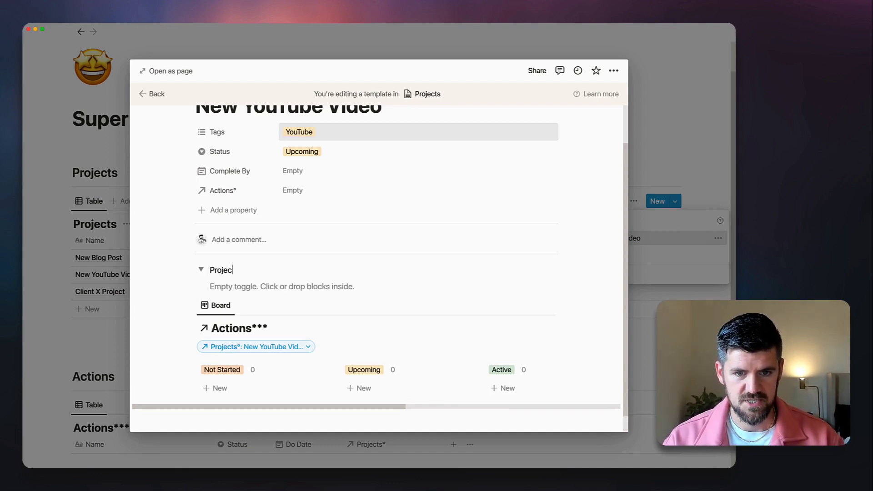
pyautogui.write('t Actions (d')
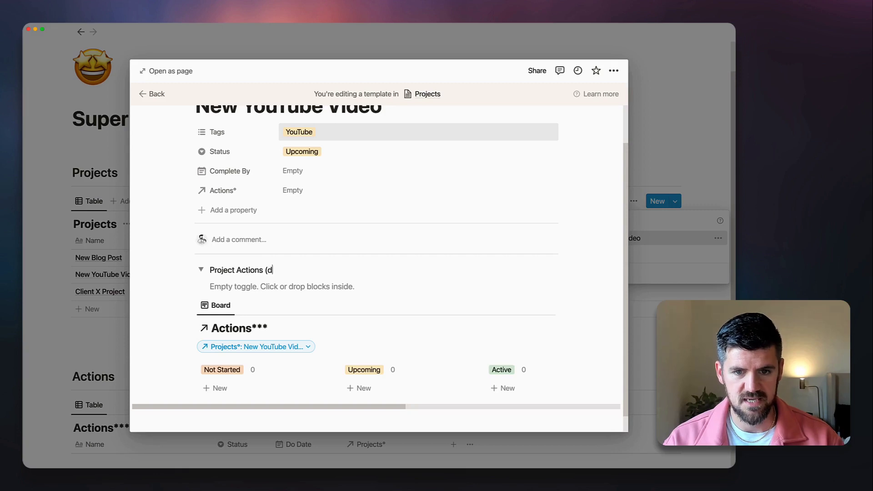
pyautogui.write('rag thie')
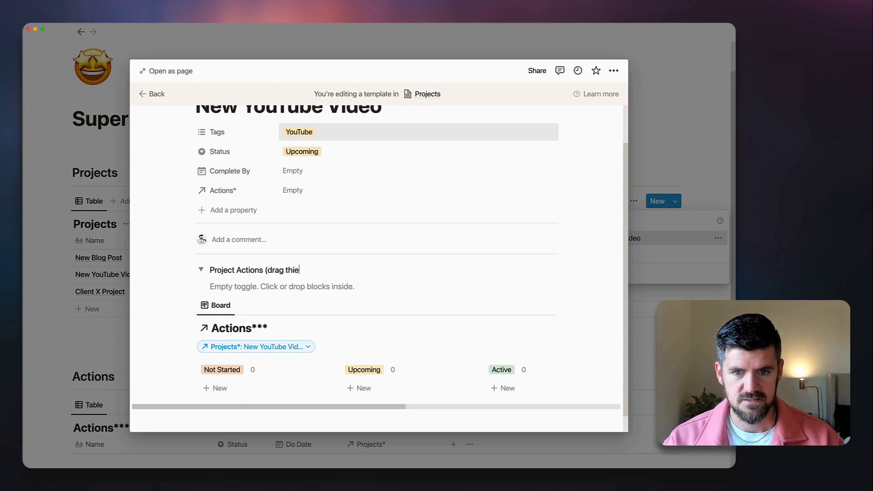
pyautogui.press('BackSpace')
pyautogui.press('BackSpace')
pyautogui.write('ese into ')
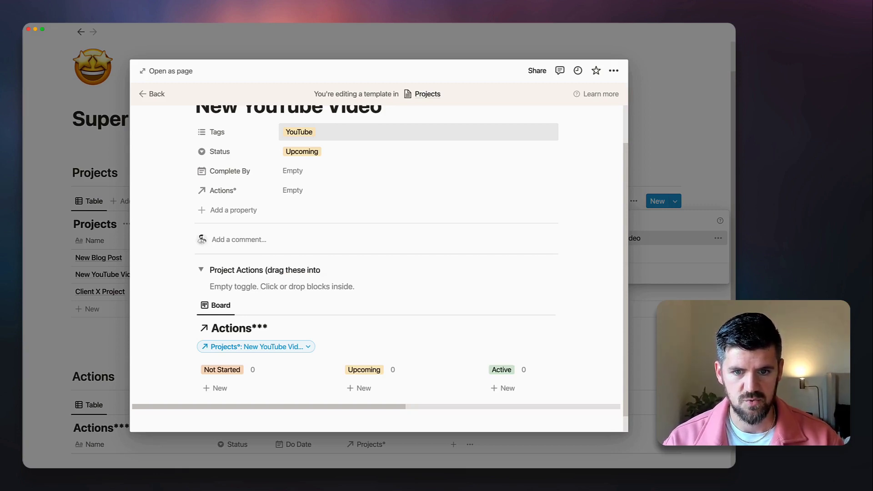
pyautogui.write('Not STar')
pyautogui.write('arte')
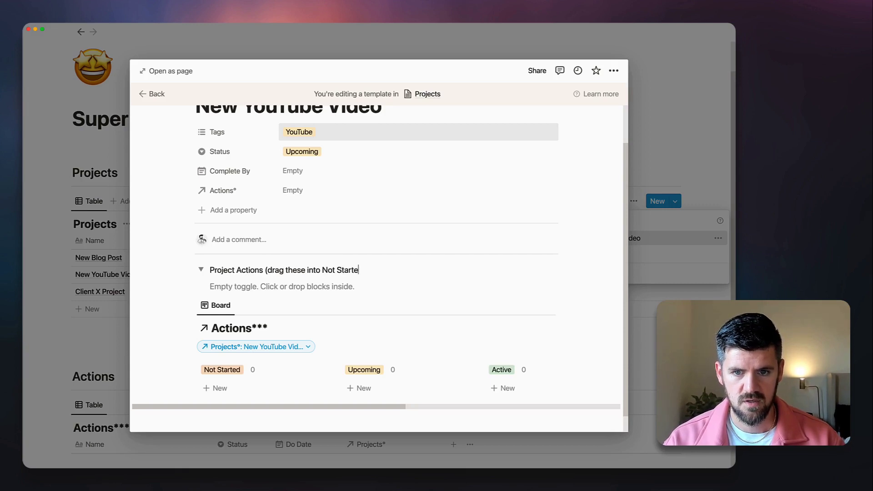
pyautogui.write('d)')
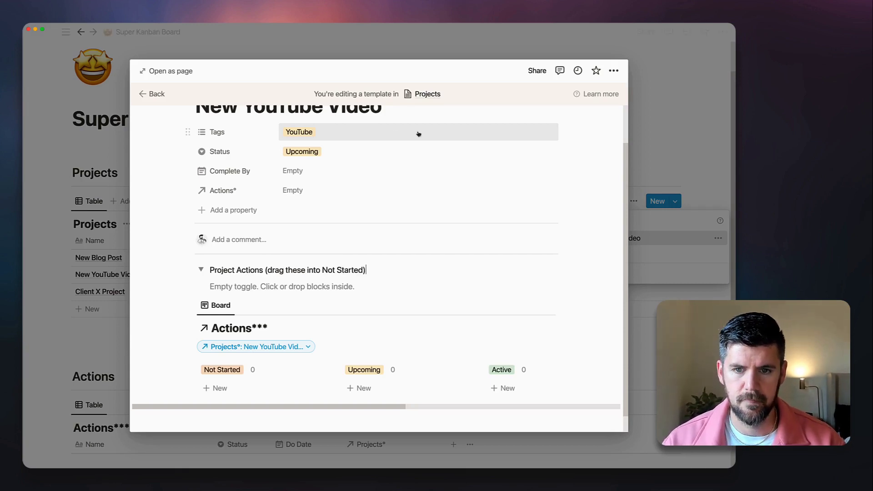
pyautogui.moveTo(323, 270); pyautogui.dragTo(356, 270)
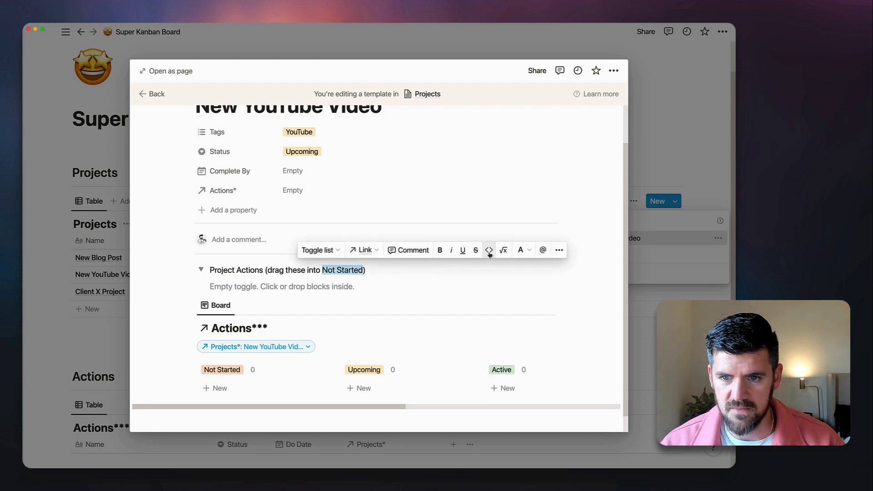
pyautogui.click(489, 251)
# Step: Fill the Project Actions toggle with three lines: Write Script, Prep Notion space and Edit Video
pyautogui.click(303, 291)
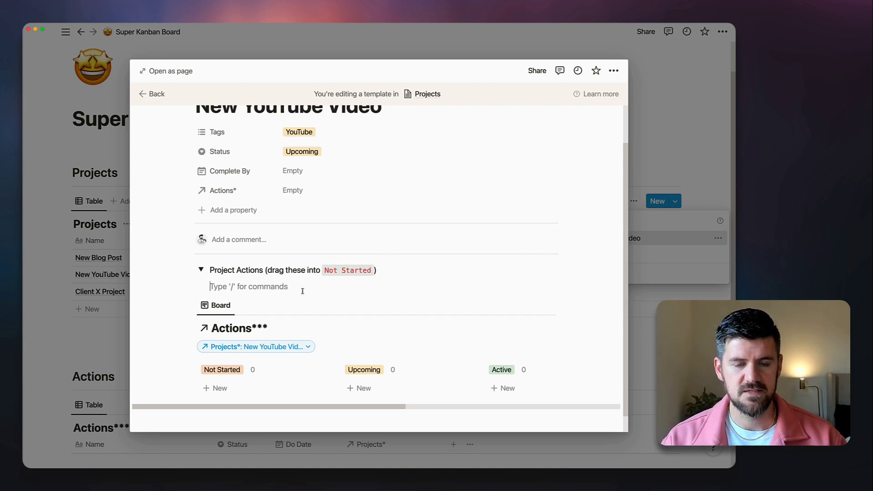
pyautogui.write('Write')
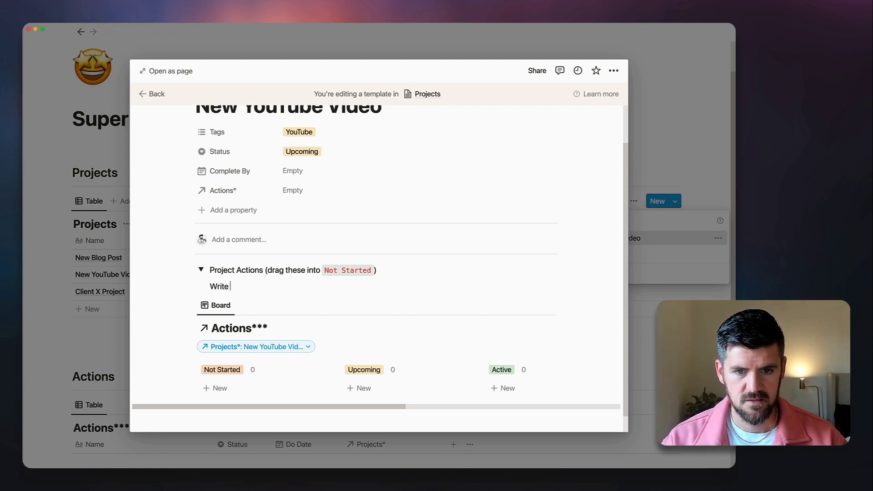
pyautogui.write(' Script')
pyautogui.press('Return')
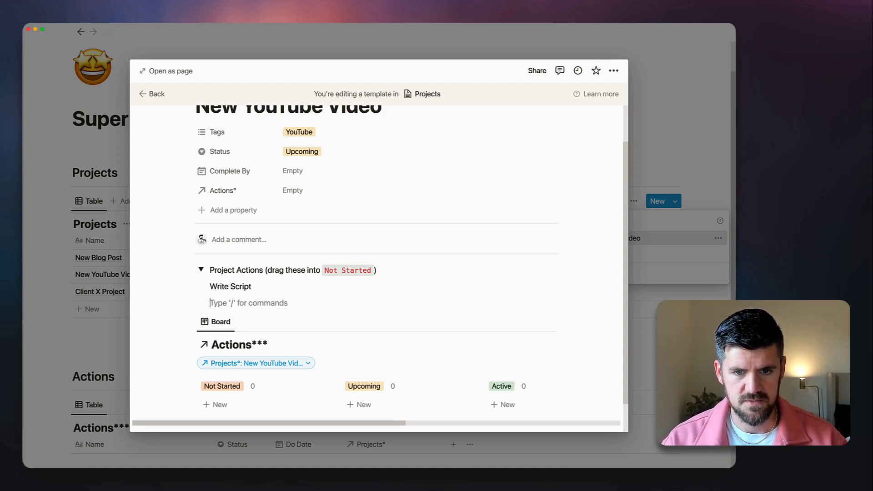
pyautogui.write('Prep Notion space')
pyautogui.press('Return')
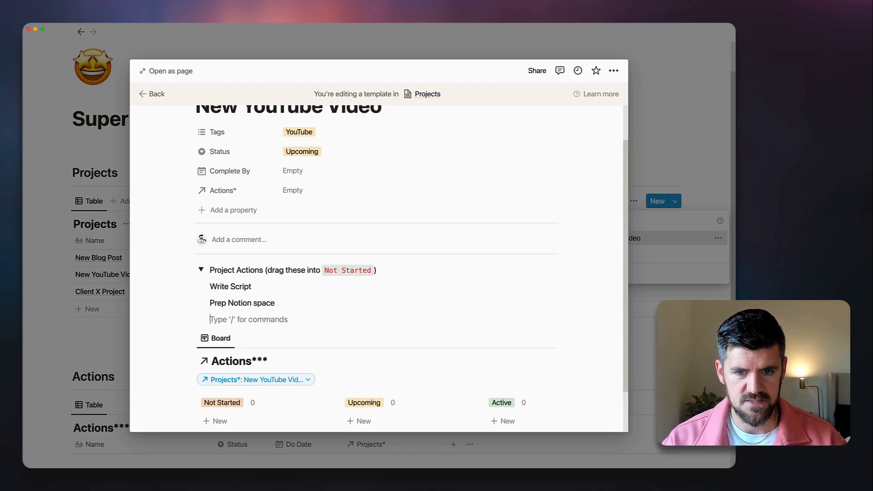
pyautogui.write('Edit Video')
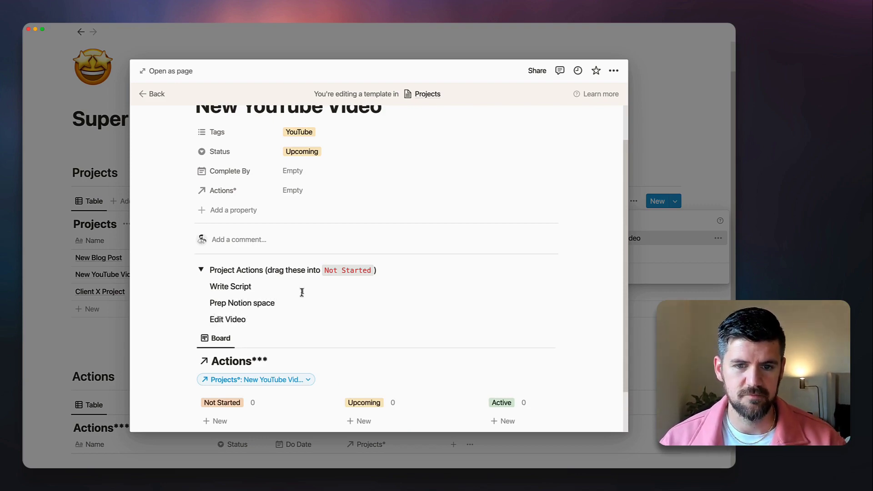
# Step: Turn the three lines inside the Project Actions toggle into pages
pyautogui.scroll(-1, 302, 292)
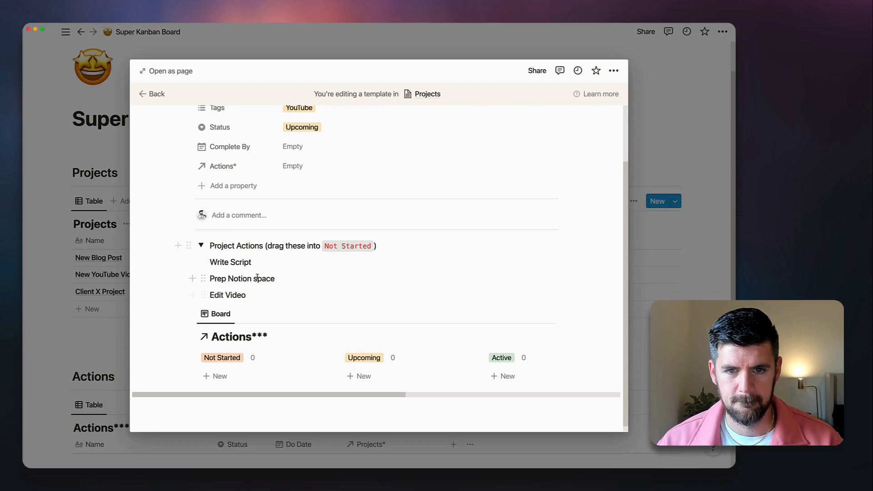
pyautogui.moveTo(173, 262); pyautogui.dragTo(243, 298)
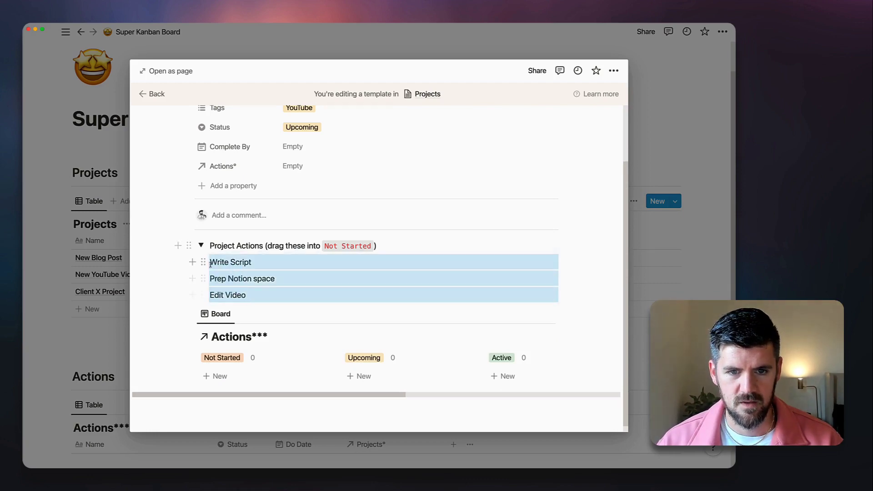
pyautogui.click(203, 262)
pyautogui.moveTo(146, 240)
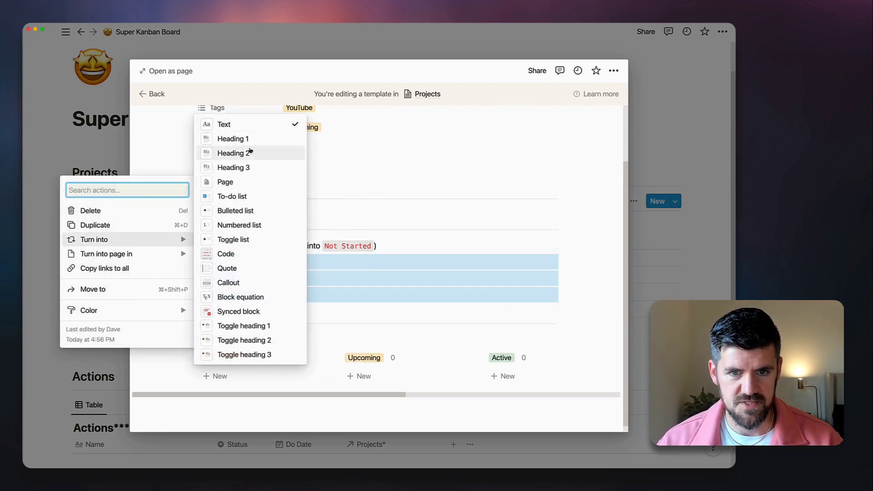
pyautogui.click(235, 187)
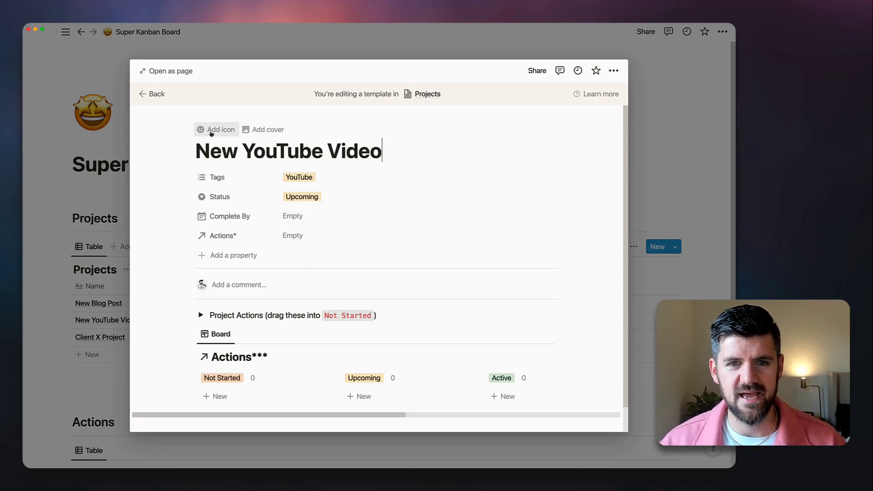
# Step: Upload the blue Element-Sun 280px PNG from the Colour folder as the template's icon and close the template
pyautogui.click(210, 130)
pyautogui.click(206, 186)
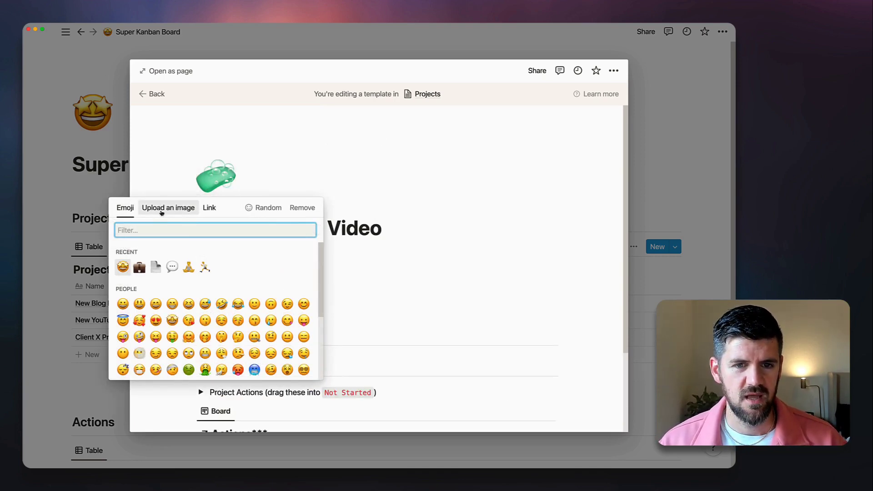
pyautogui.click(168, 212)
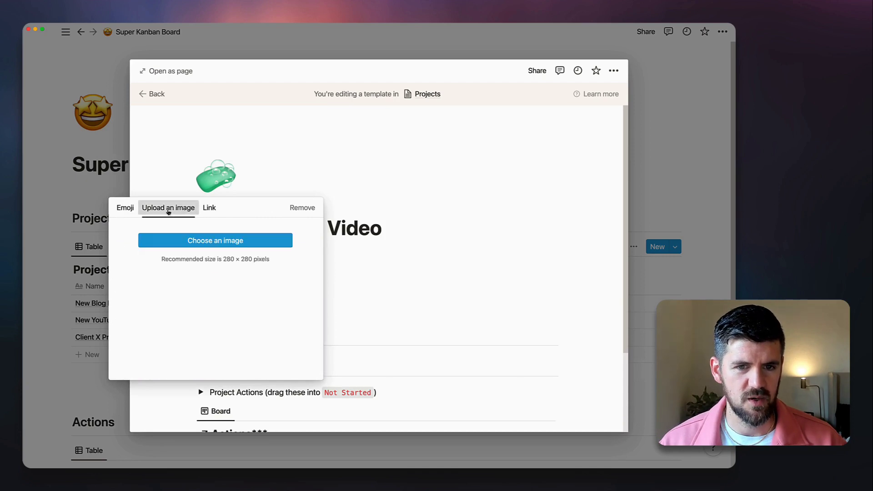
pyautogui.click(211, 242)
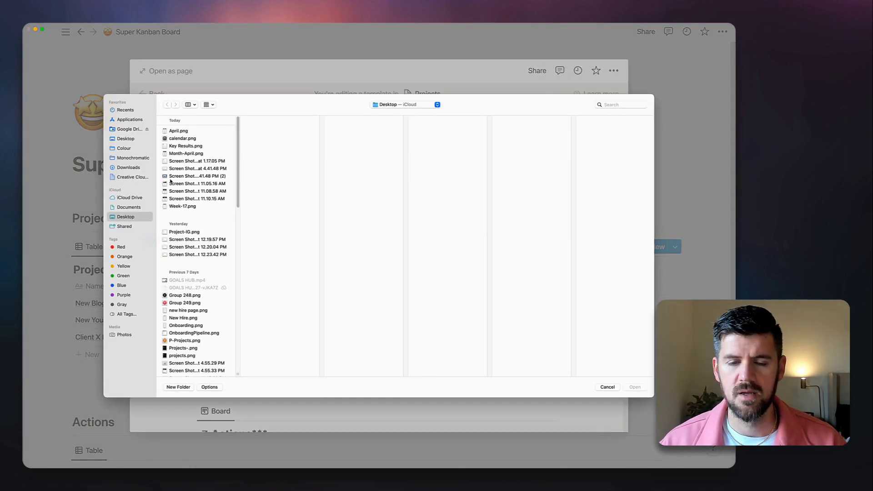
pyautogui.click(124, 149)
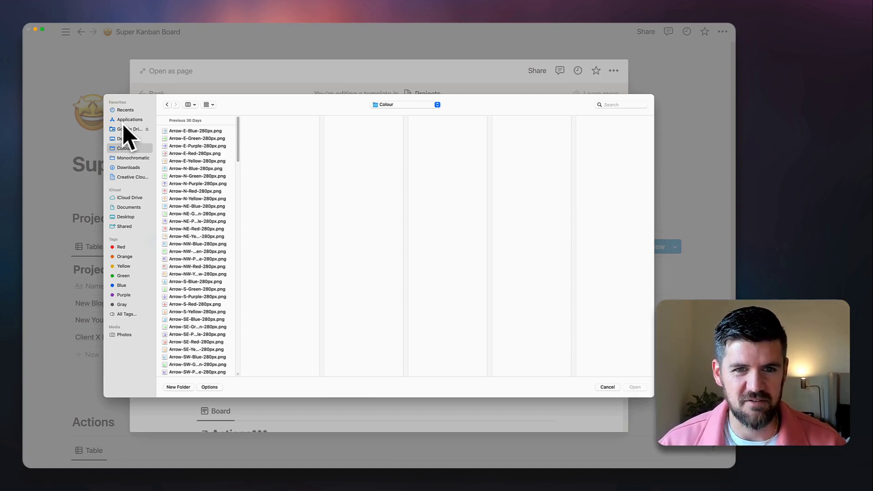
pyautogui.scroll(-15, 214, 260)
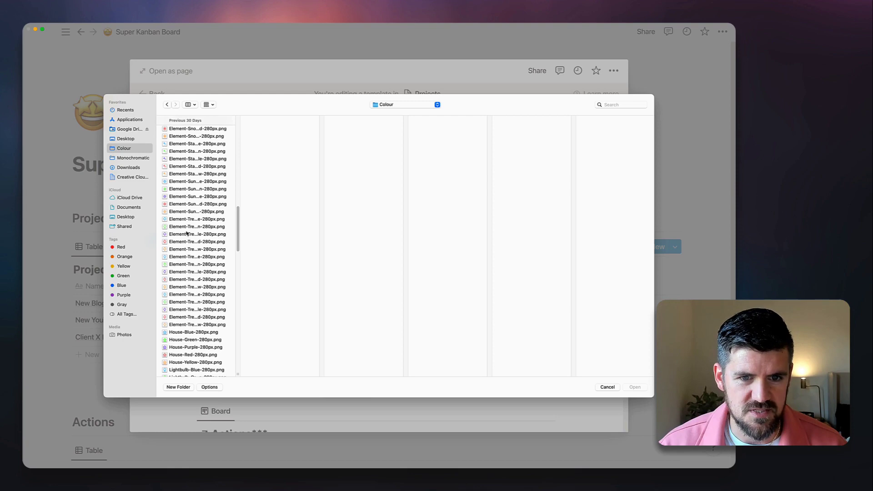
pyautogui.scroll(1, 181, 218)
pyautogui.click(176, 182)
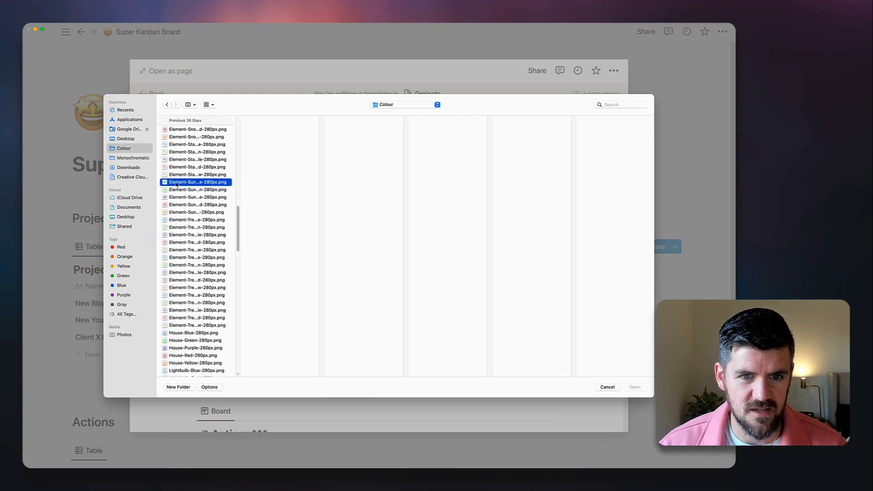
pyautogui.click(634, 387)
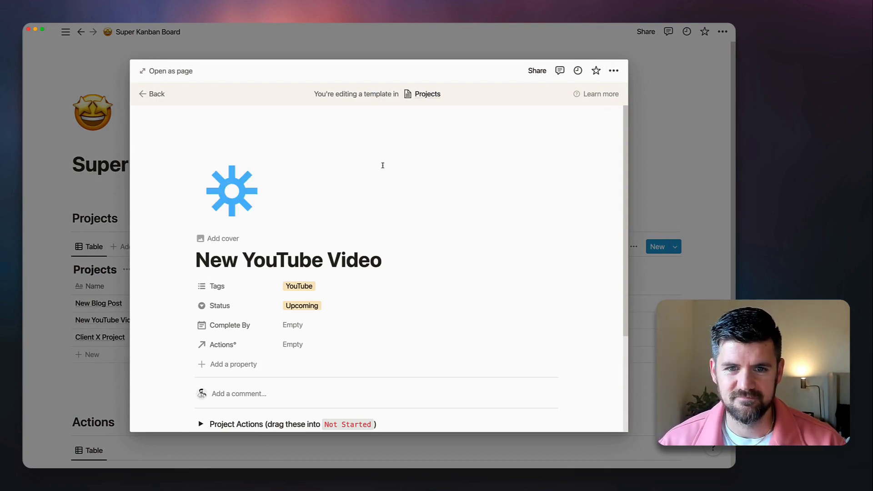
pyautogui.click(670, 178)
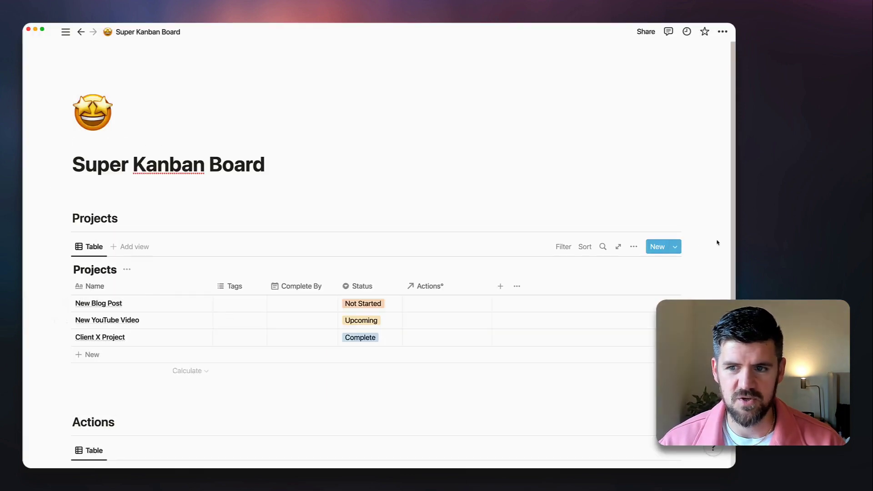
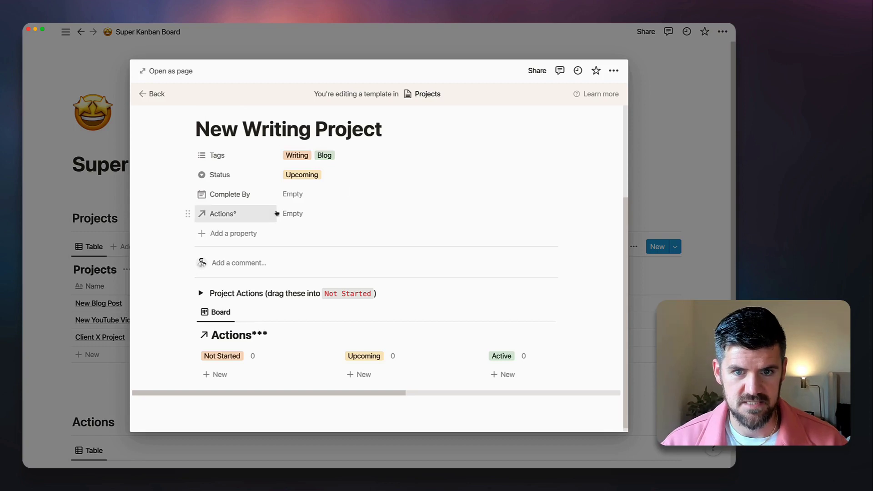
# Step: Delete the Write Script, Prep Notion space and Edit Video pages from the New Writing Project template's Project Actions toggle
pyautogui.scroll(-1, 278, 213)
pyautogui.click(200, 288)
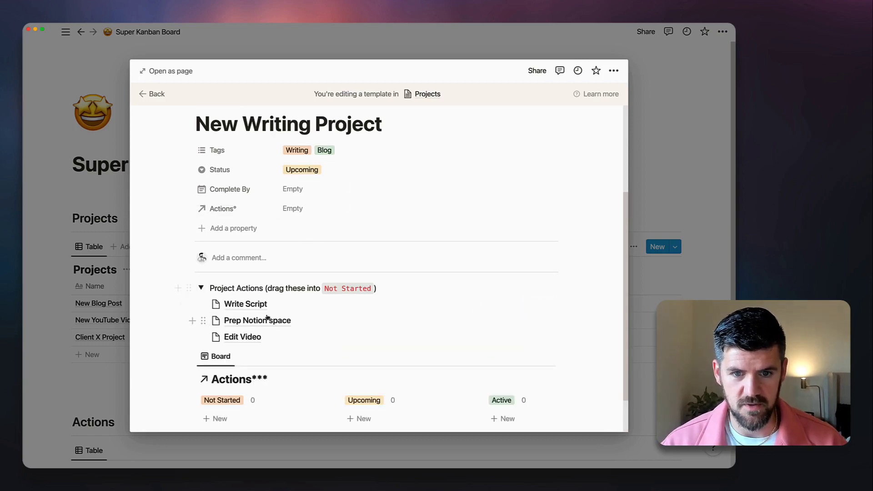
pyautogui.moveTo(173, 337); pyautogui.dragTo(253, 303)
pyautogui.press('BackSpace')
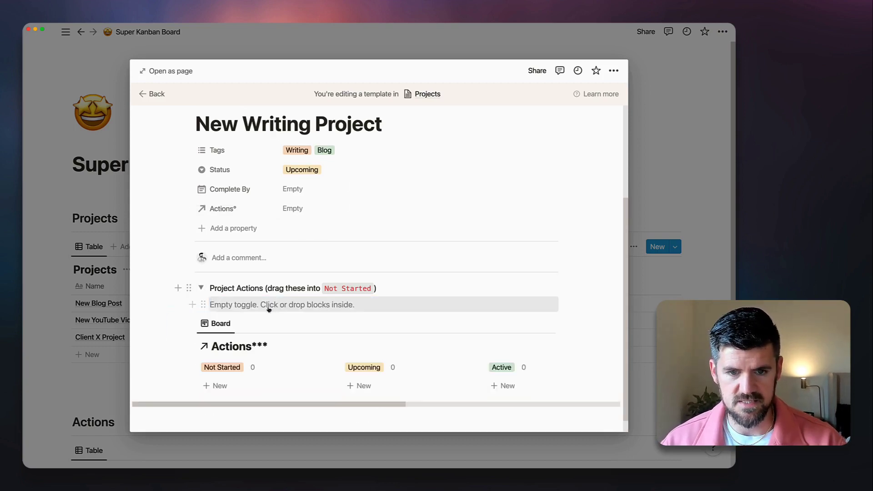
# Step: Fill the New Writing Project template's empty Project Actions toggle with three lines: Outline, Draft and 1st Revision
pyautogui.click(253, 305)
pyautogui.write('Outline')
pyautogui.press('Return')
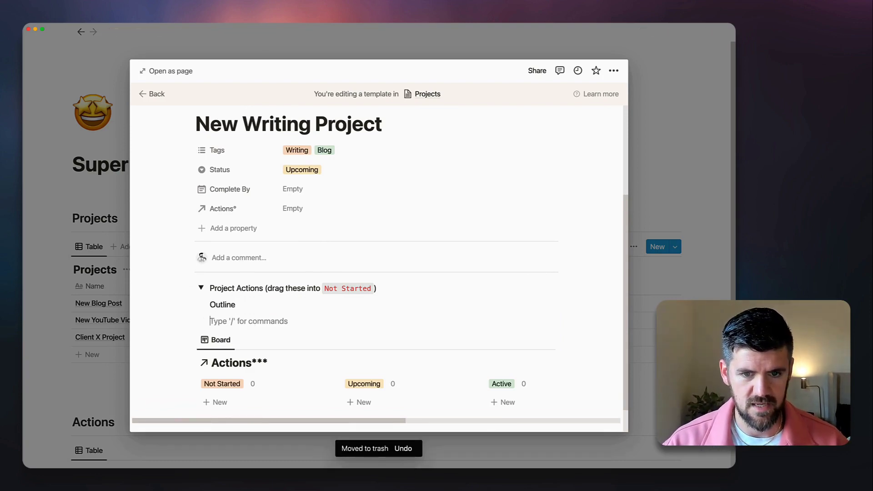
pyautogui.write('Draft')
pyautogui.press('Return')
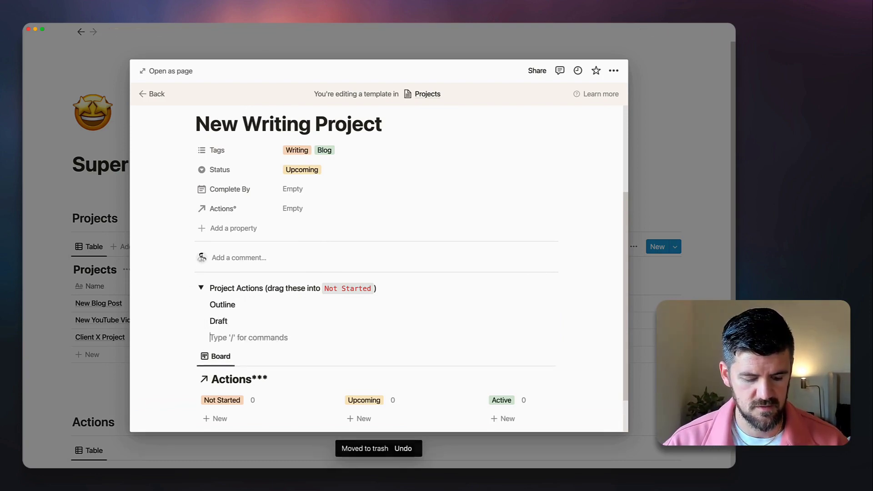
pyautogui.write('1st Revision')
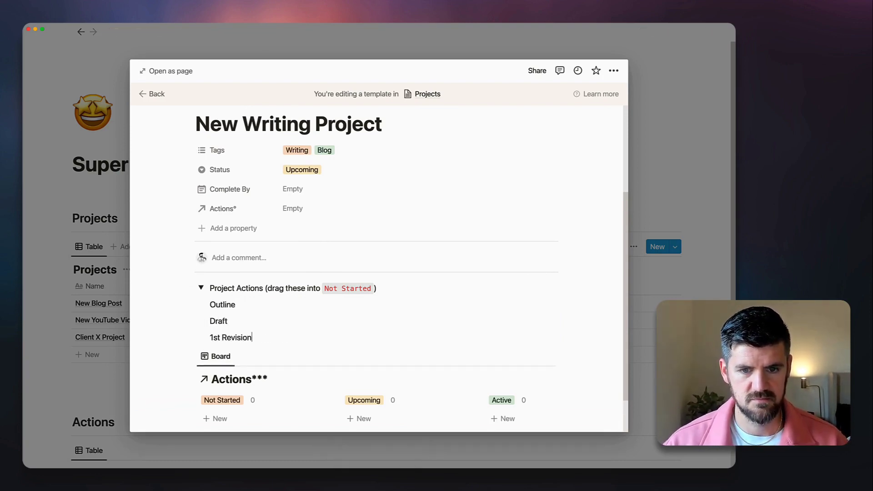
# Step: Turn the Outline, Draft and 1st Revision lines into pages and close the New Writing Project template
pyautogui.moveTo(166, 344); pyautogui.dragTo(218, 301)
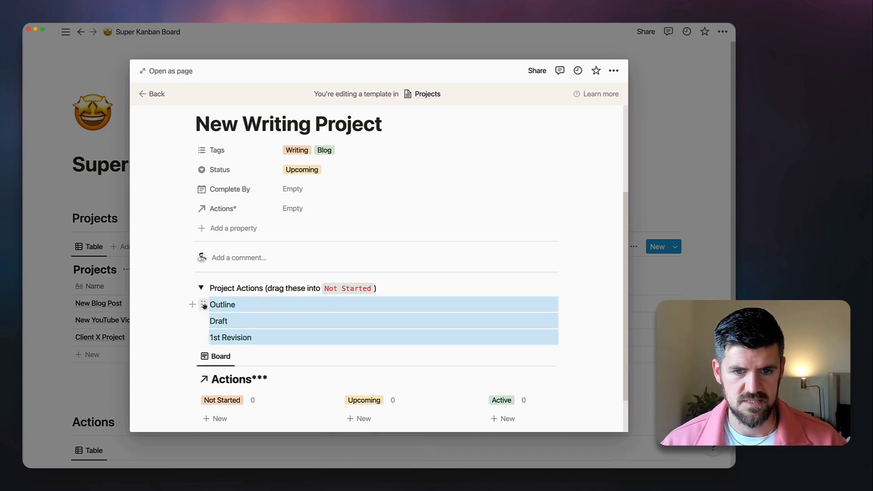
pyautogui.click(204, 304)
pyautogui.moveTo(136, 282)
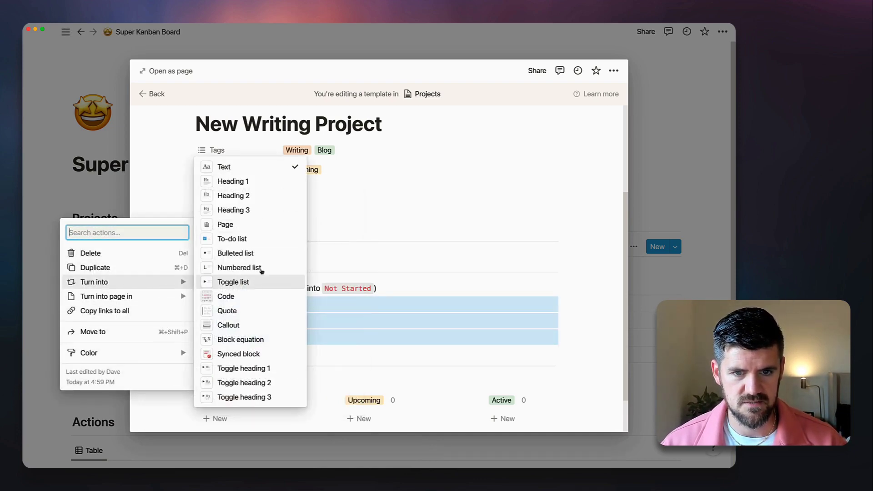
pyautogui.click(232, 225)
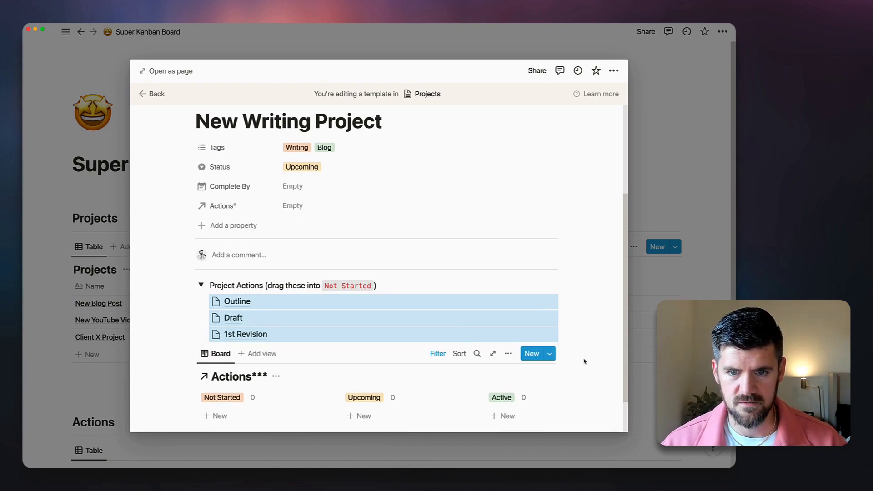
pyautogui.press('Escape')
pyautogui.click(680, 259)
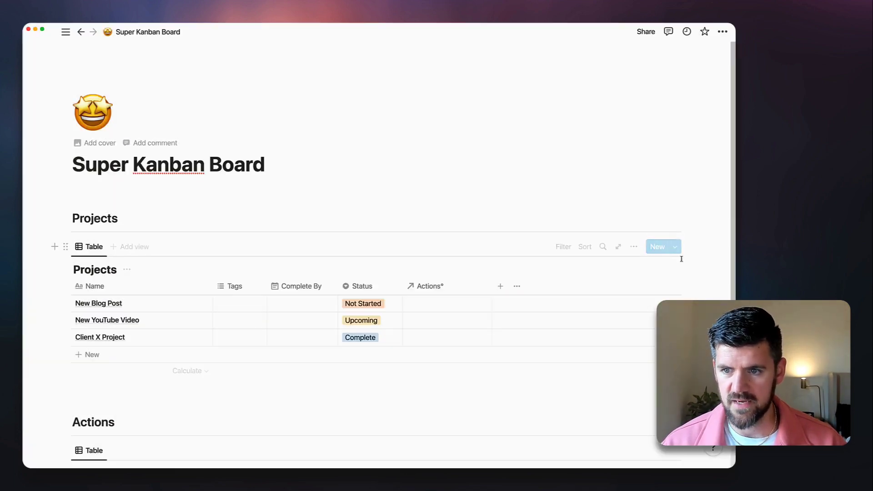
# Step: Duplicate the New Writing Project template in the Projects database and rename the copy New Client Project
pyautogui.click(675, 246)
pyautogui.click(717, 298)
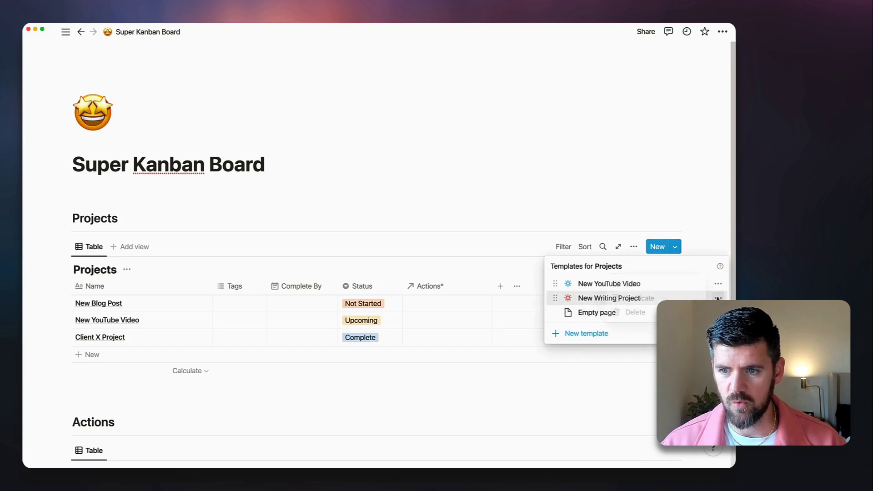
pyautogui.click(619, 297)
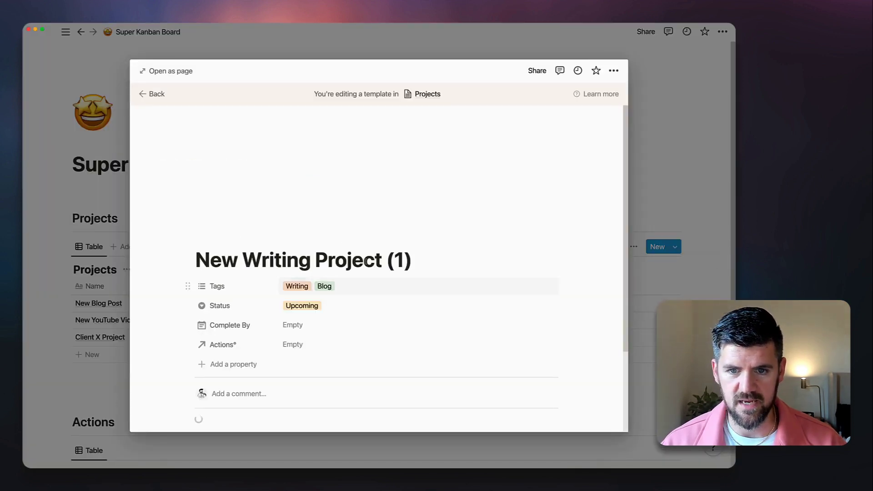
pyautogui.doubleClick(277, 260)
pyautogui.write('Ci')
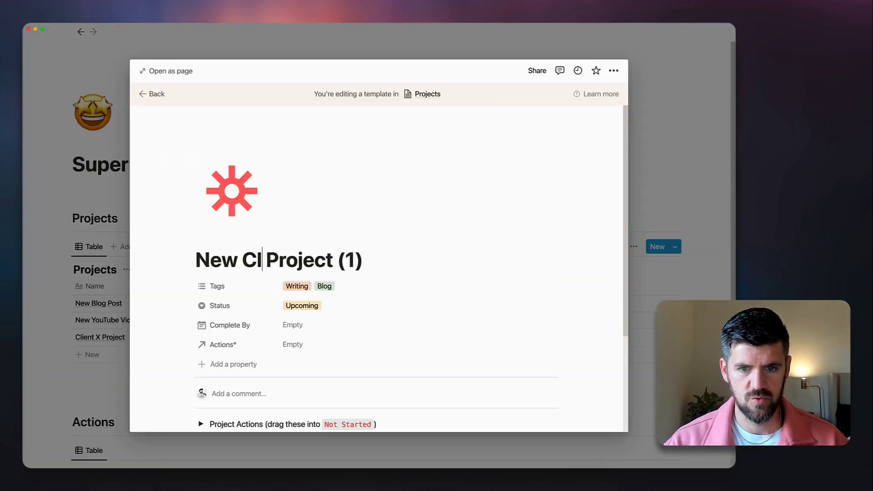
pyautogui.write('ient')
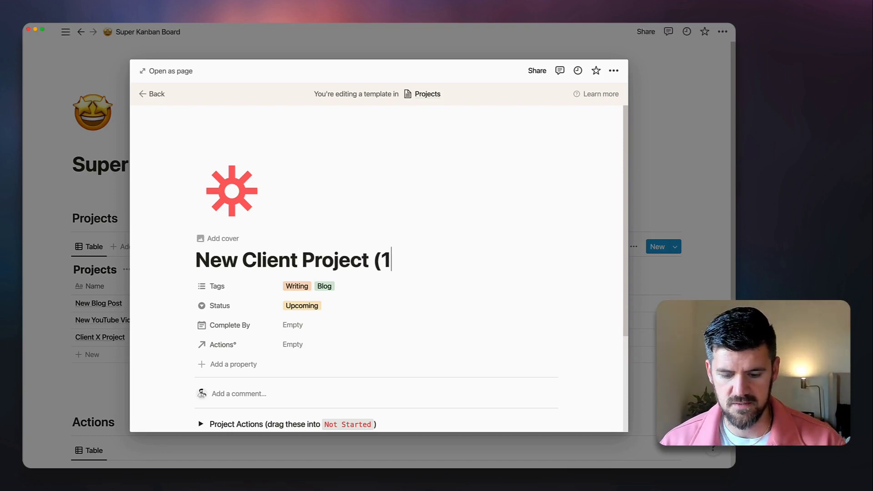
# Step: Create a Client tag for the New Client Project template and remove its Writing and Blog tags
pyautogui.click(387, 283)
pyautogui.write('Client')
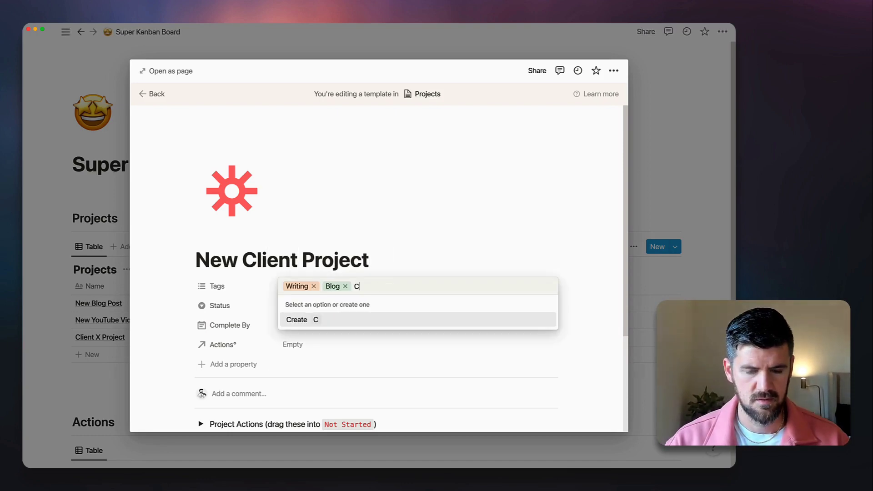
pyautogui.click(368, 323)
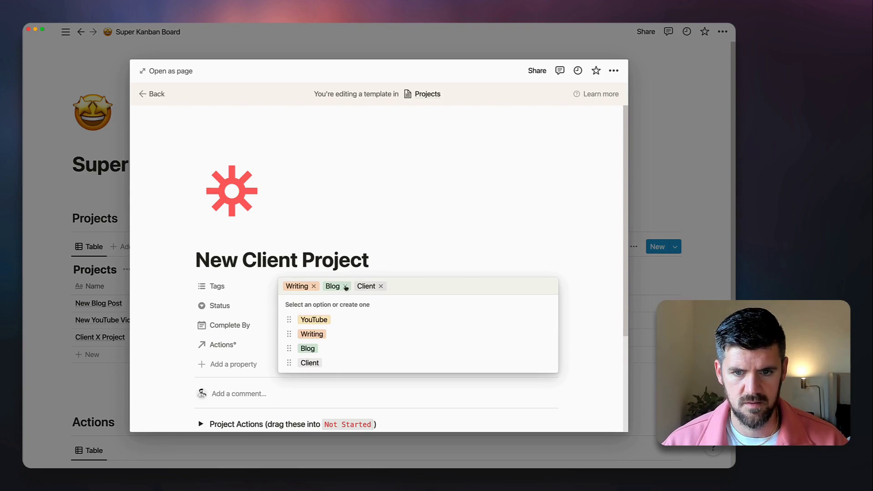
pyautogui.click(378, 264)
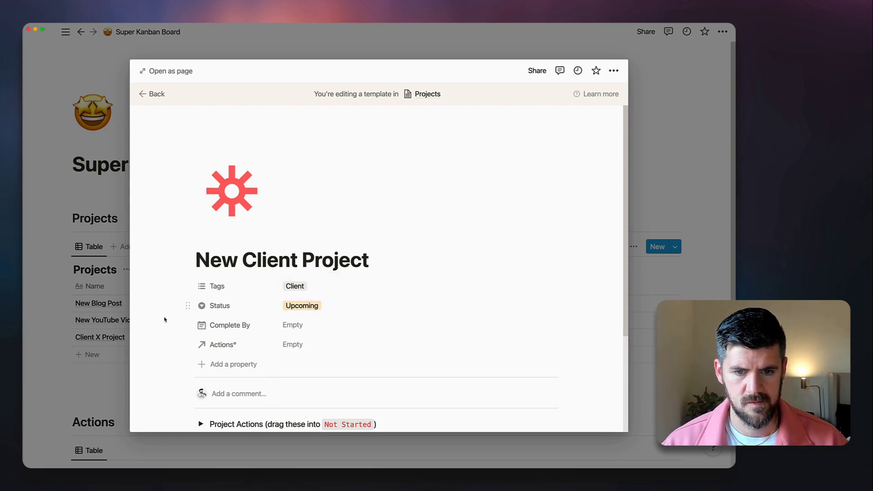
# Step: Upload Element-Sun-Purple-280px.png from the Colour folder as the New Client Project template's icon and close the template
pyautogui.click(231, 191)
pyautogui.click(168, 240)
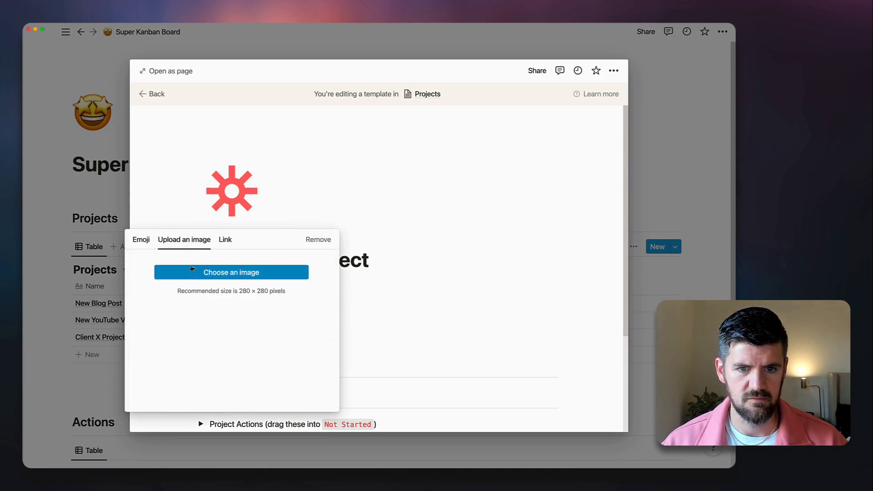
pyautogui.click(207, 272)
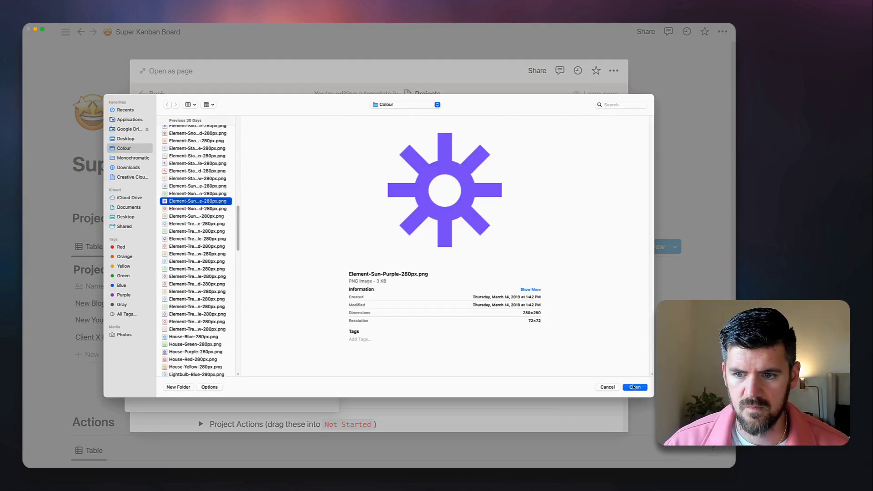
pyautogui.click(634, 387)
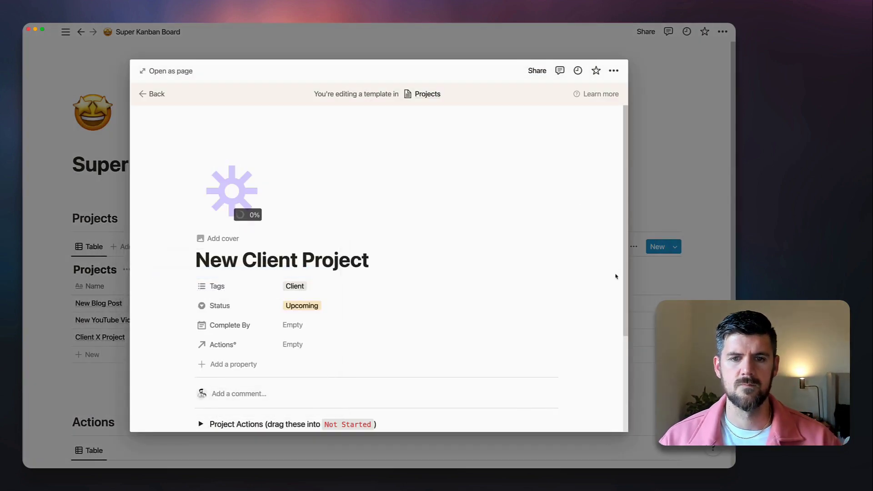
pyautogui.click(665, 269)
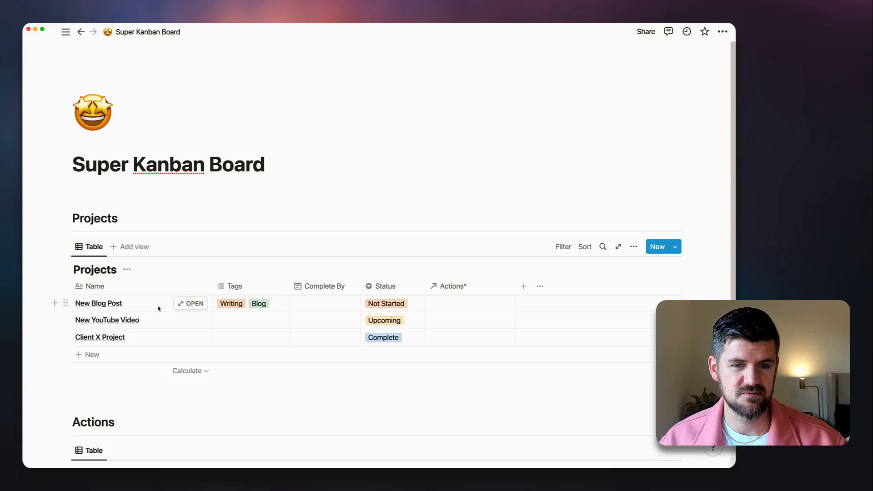
# Step: Apply the New Writing Project template to New Blog Post and move its three Project Actions pages into the board's Not Started column
pyautogui.click(187, 306)
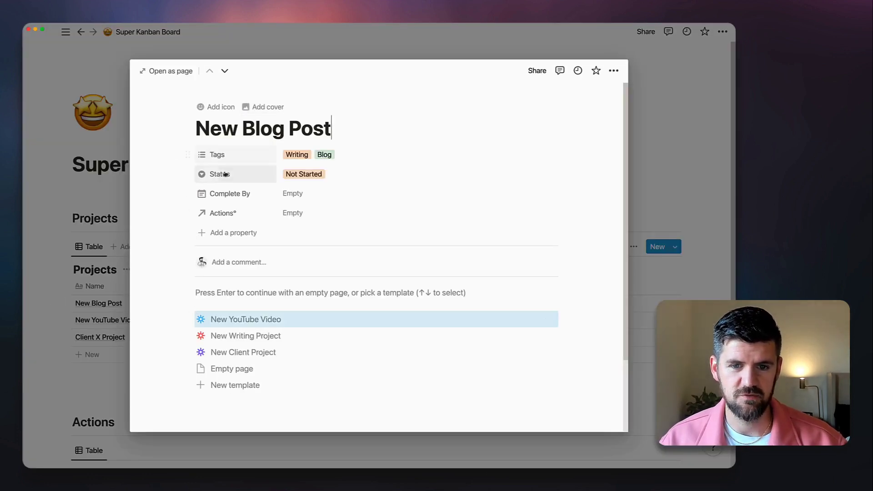
pyautogui.click(240, 338)
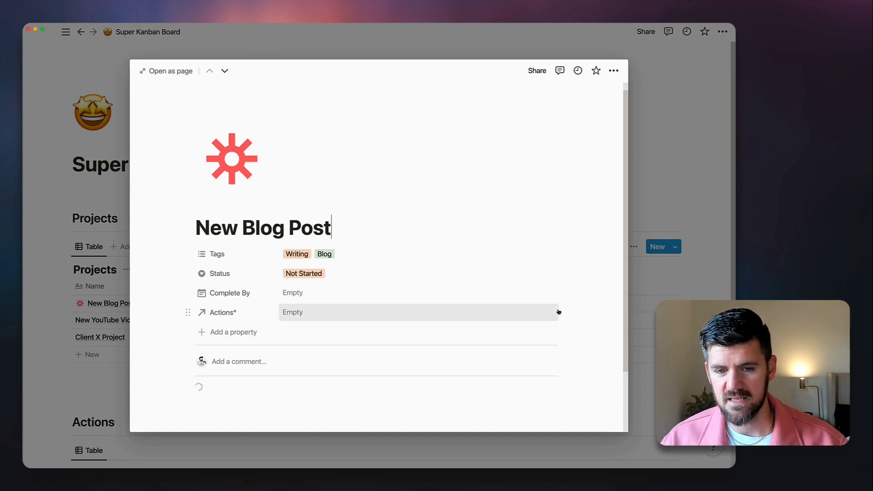
pyautogui.scroll(-5, 559, 312)
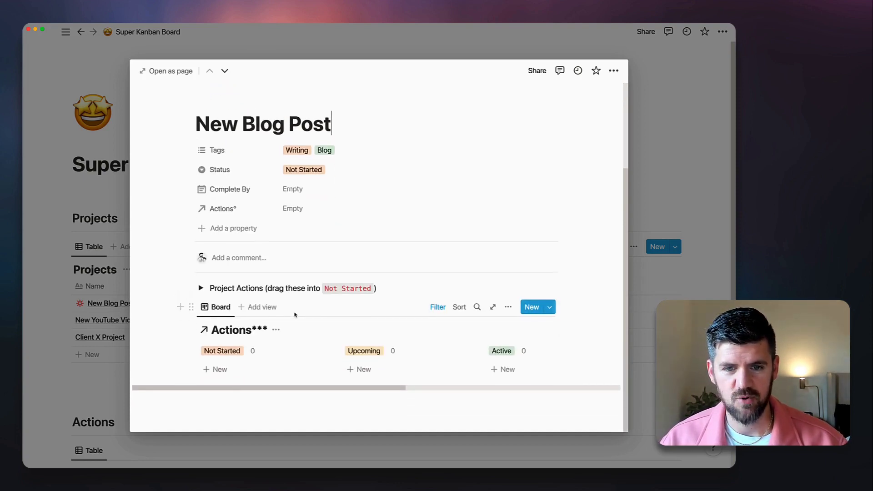
pyautogui.click(200, 287)
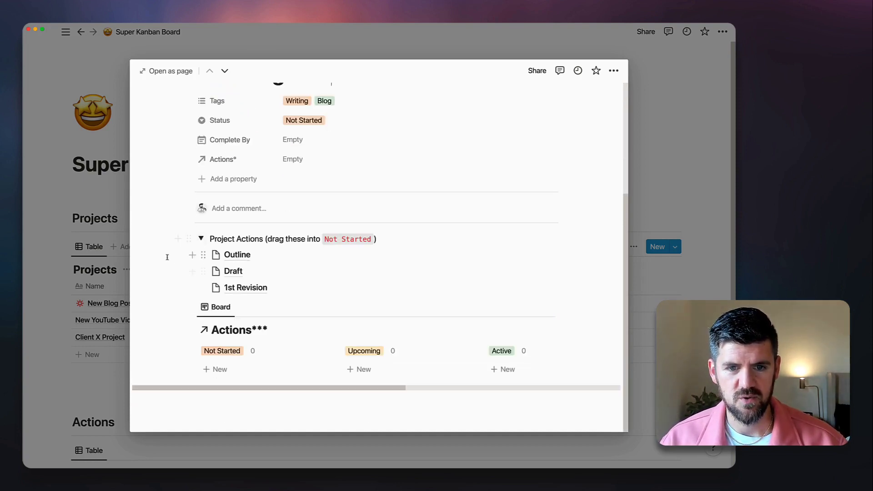
pyautogui.moveTo(167, 257); pyautogui.dragTo(230, 286)
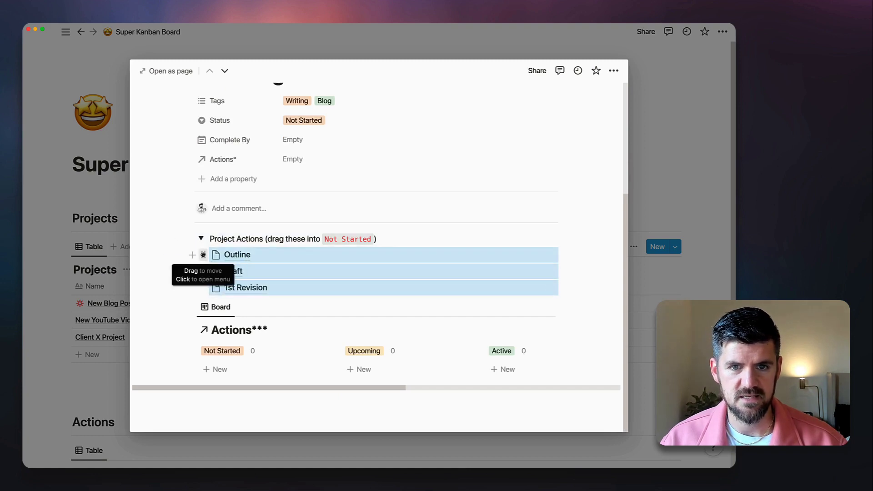
pyautogui.moveTo(204, 254); pyautogui.dragTo(214, 359)
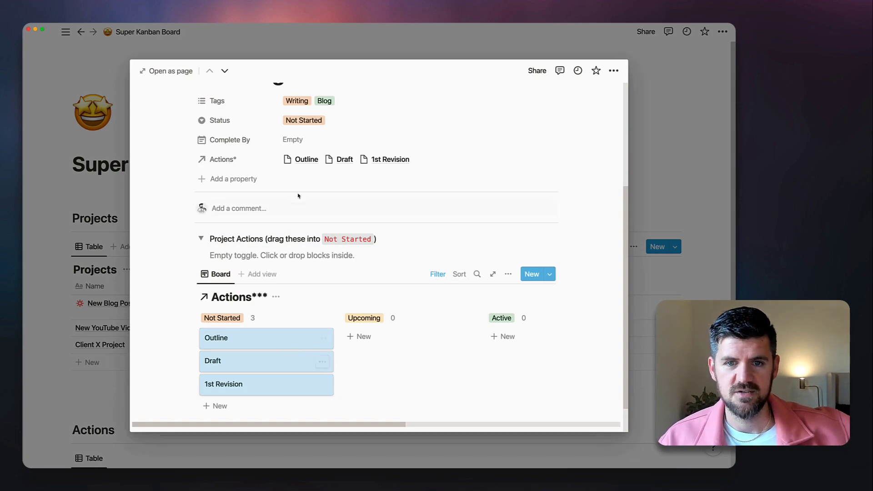
# Step: Set the Actions* relation property to Always hide in the New Blog Post page and close the page
pyautogui.scroll(3, 343, 159)
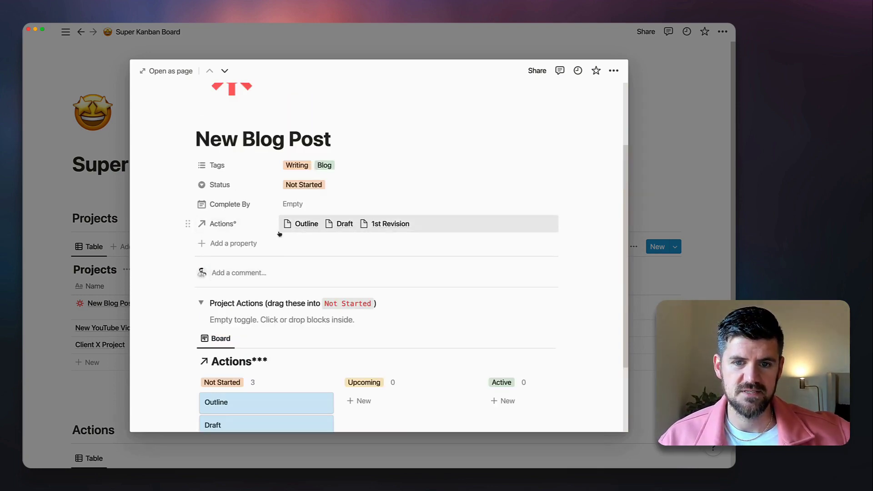
pyautogui.click(187, 224)
pyautogui.moveTo(285, 302)
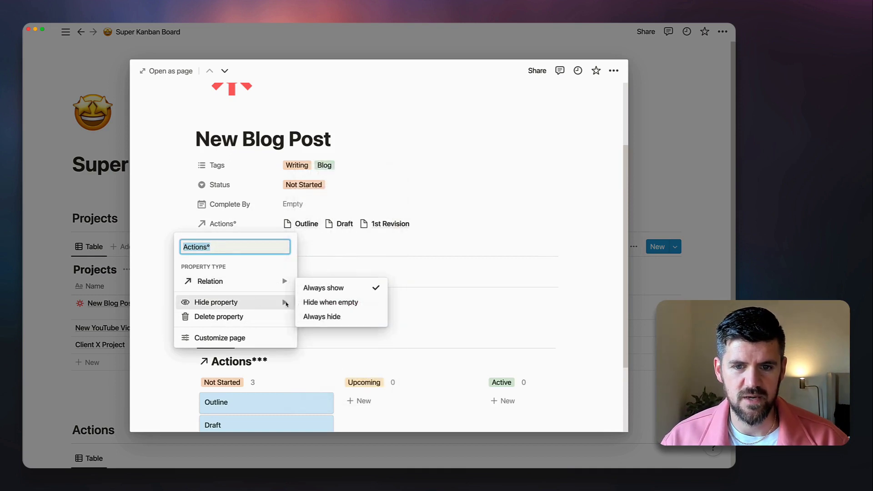
pyautogui.click(316, 316)
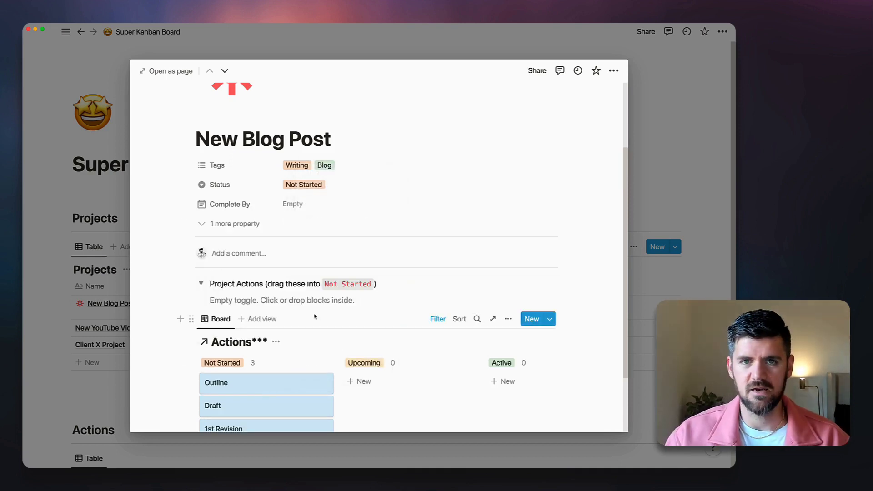
pyautogui.scroll(-2, 395, 280)
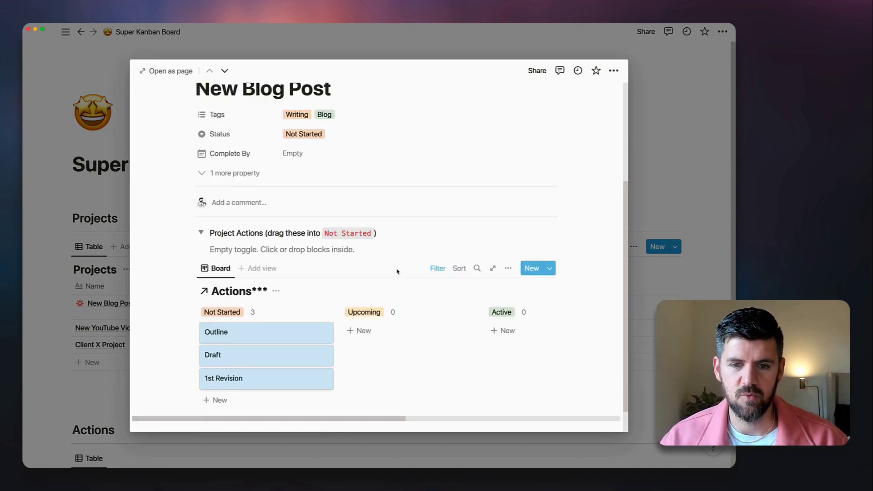
pyautogui.press('Escape')
# Step: Apply the New YouTube Video template to the New YouTube Video project and move its three action pages into Not Started, closing the page
pyautogui.click(190, 328)
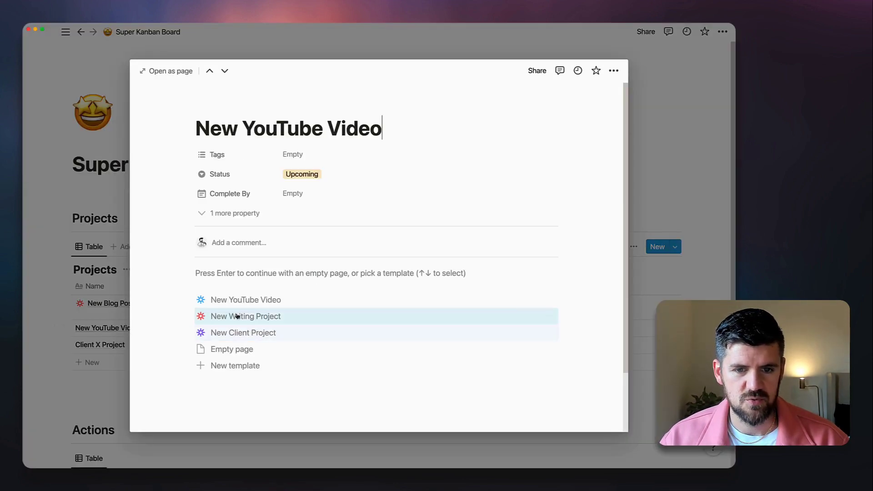
pyautogui.click(239, 301)
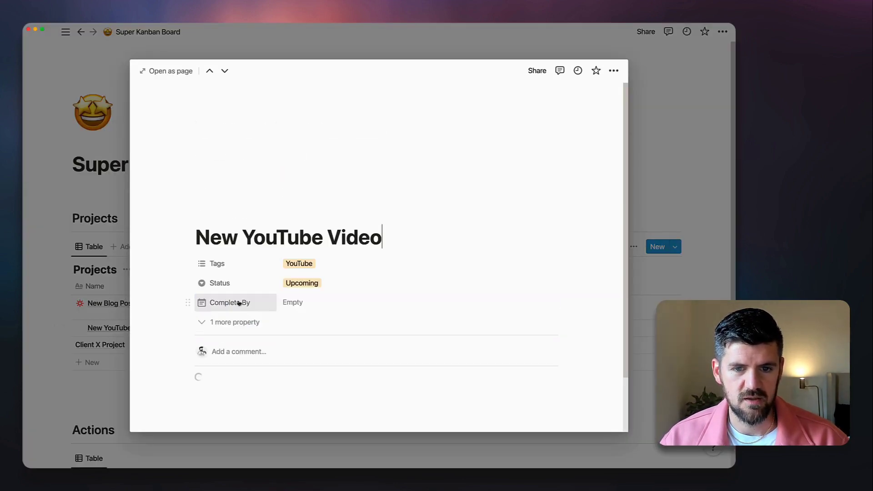
pyautogui.scroll(-1, 229, 238)
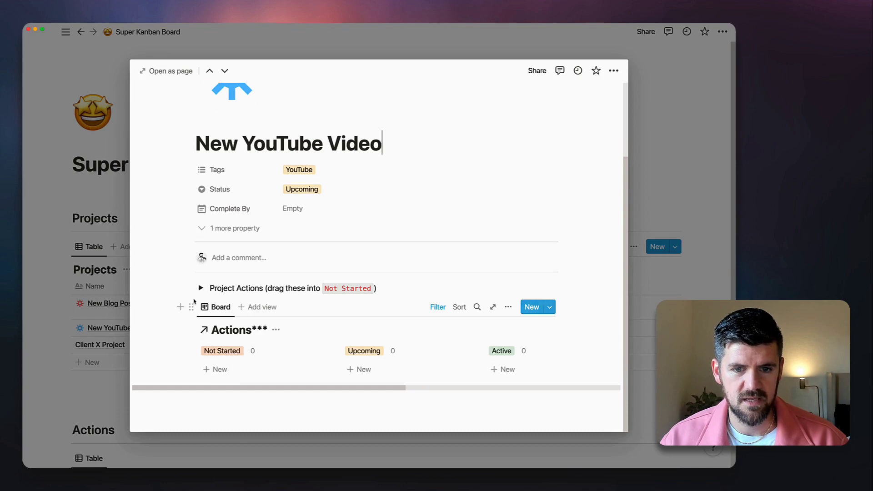
pyautogui.click(201, 286)
pyautogui.scroll(-2, 201, 289)
pyautogui.moveTo(177, 298); pyautogui.dragTo(211, 359)
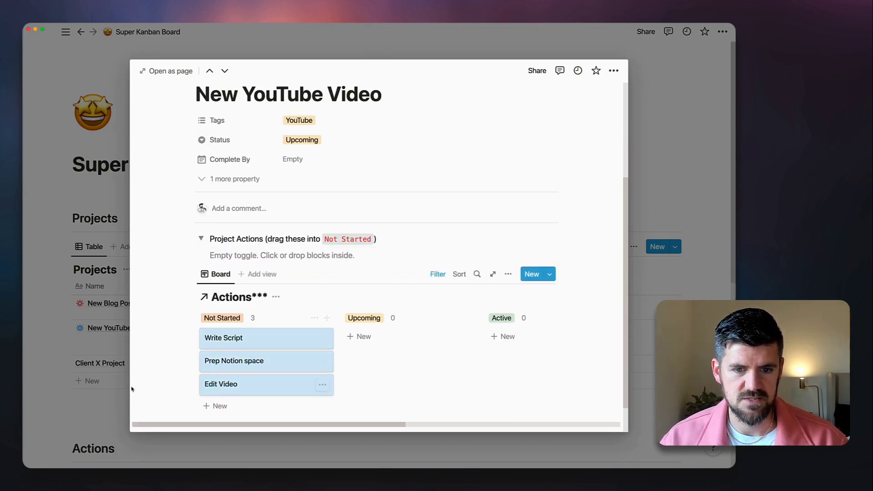
pyautogui.click(83, 412)
# Step: Apply the New Client Project template to the Client X Project entry and close its page
pyautogui.click(195, 363)
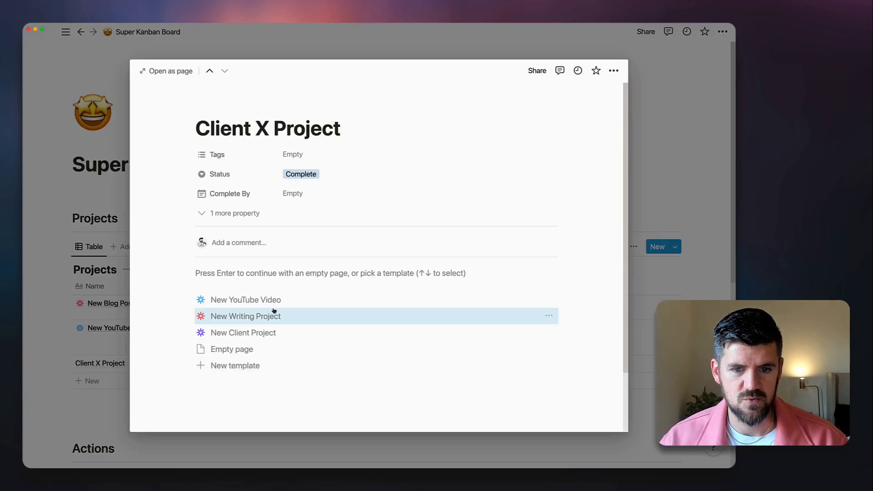
pyautogui.click(235, 334)
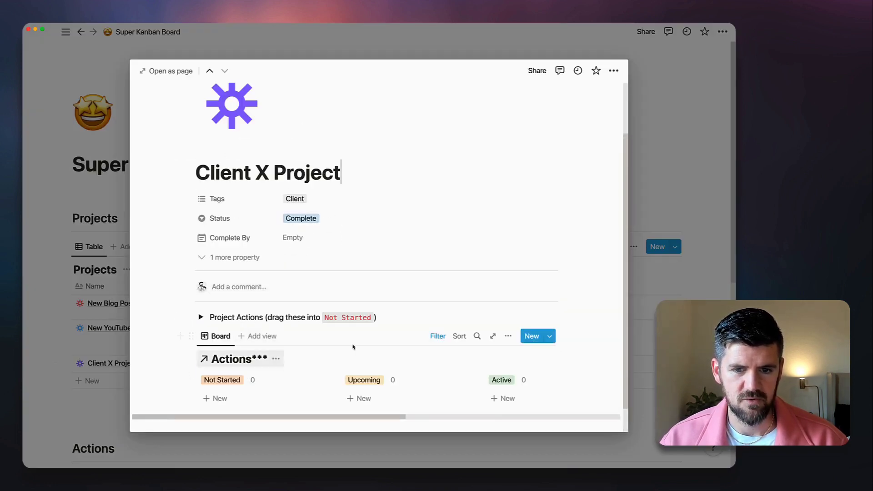
pyautogui.click(108, 415)
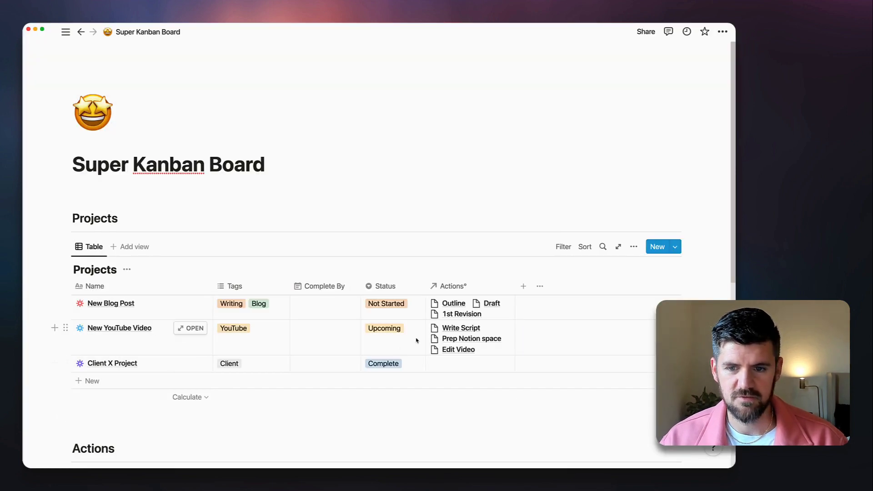
# Step: Move the three Project Actions pages of Client X Project into its board's Not Started column and close the page
pyautogui.click(194, 363)
pyautogui.scroll(-2, 363, 309)
pyautogui.click(201, 288)
pyautogui.scroll(-2, 200, 290)
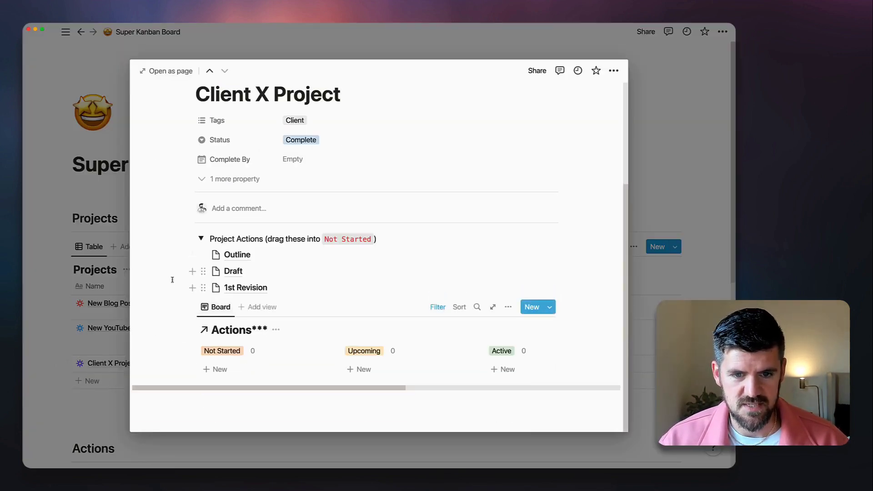
pyautogui.moveTo(162, 257); pyautogui.dragTo(227, 363)
pyautogui.press('Escape')
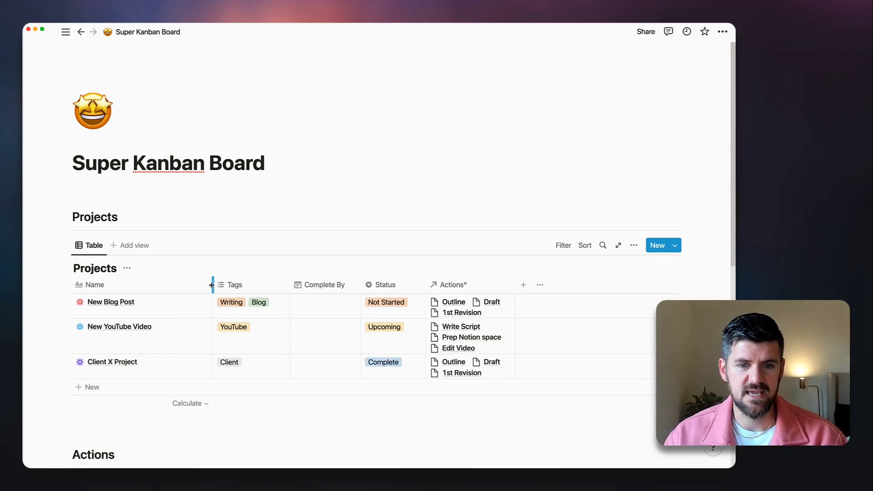
# Step: Narrow the Name column of the Projects table and review the project relations in the Actions table
pyautogui.moveTo(213, 286); pyautogui.dragTo(178, 287)
pyautogui.scroll(-10, 328, 313)
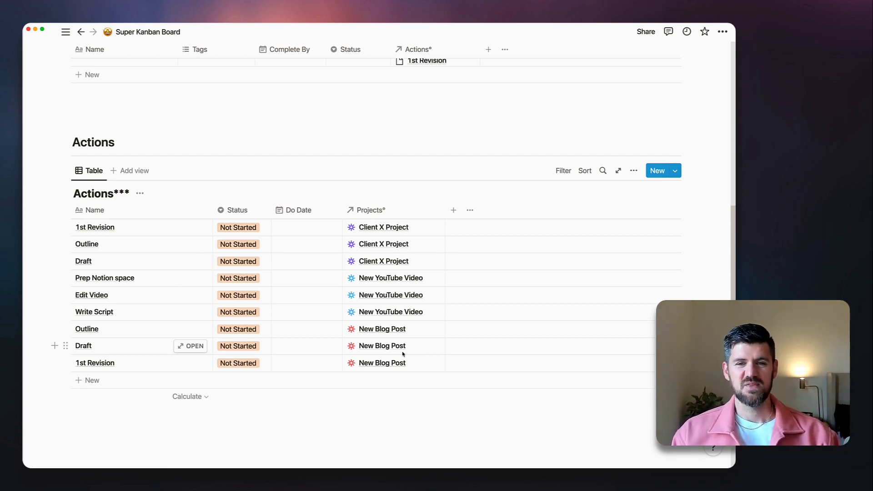
pyautogui.scroll(10, 409, 358)
# Step: Create a sub-page named Databases between the page title and the Projects heading, and return to Super Kanban Board
pyautogui.click(343, 160)
pyautogui.press('Return')
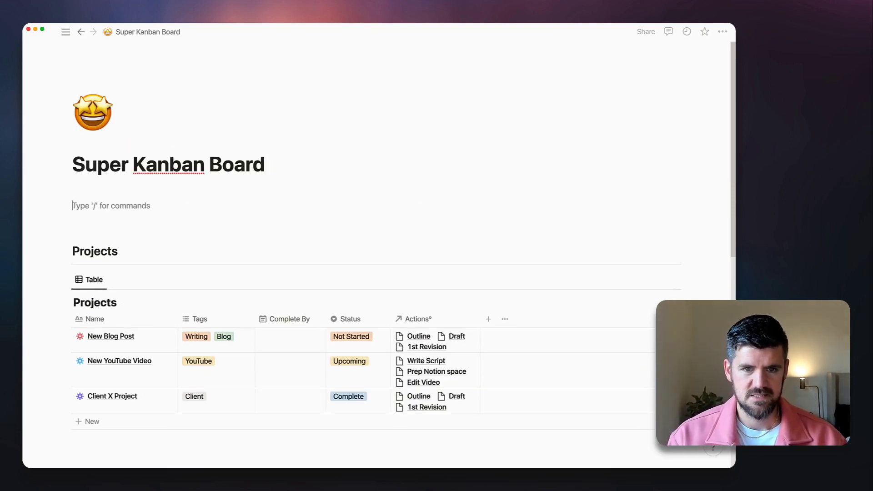
pyautogui.write('/page')
pyautogui.press('Return')
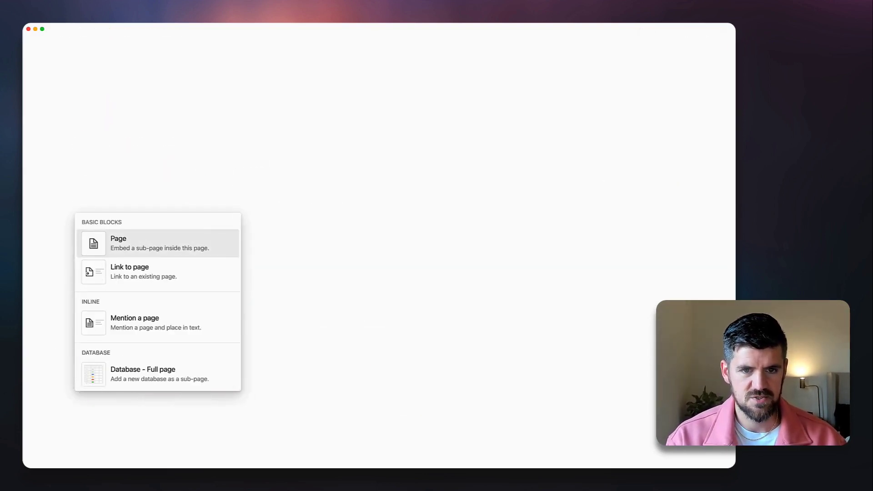
pyautogui.write('Database')
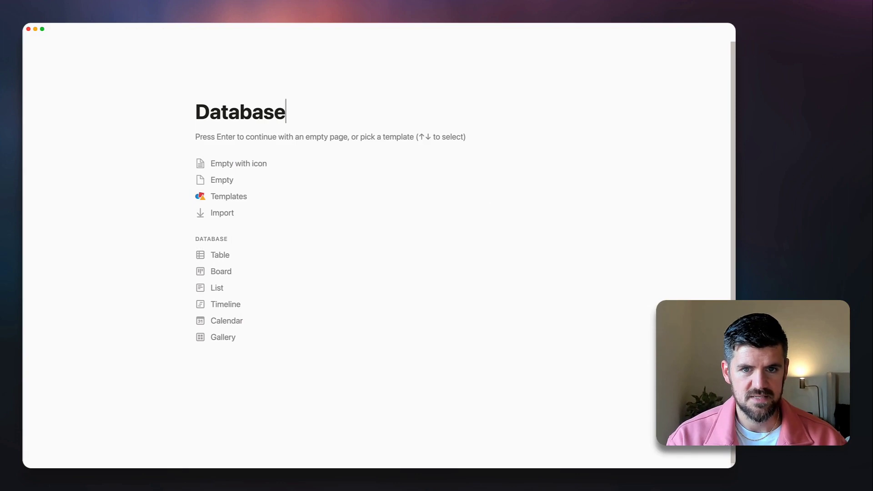
pyautogui.write('s')
pyautogui.click(81, 31)
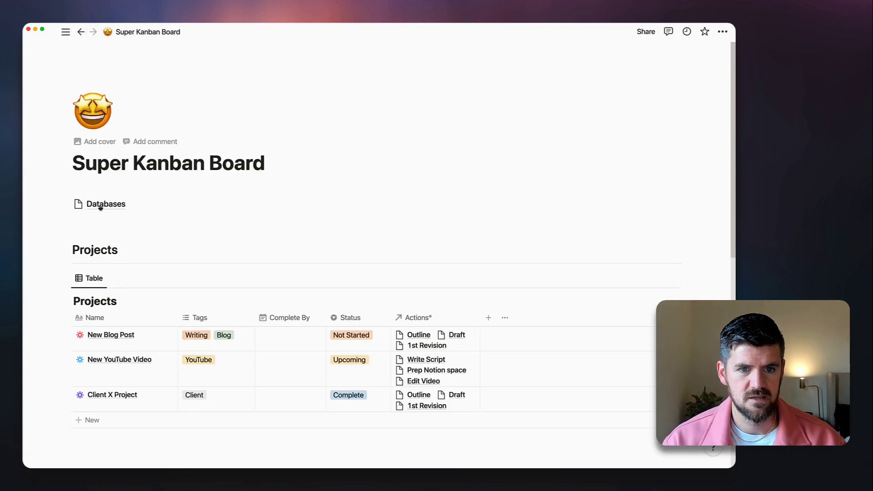
# Step: Move the whole Projects and Actions sections, including headings and tables, into the Databases page
pyautogui.moveTo(65, 251); pyautogui.dragTo(86, 271)
pyautogui.moveTo(47, 250); pyautogui.dragTo(228, 442)
pyautogui.scroll(5, 38, 188)
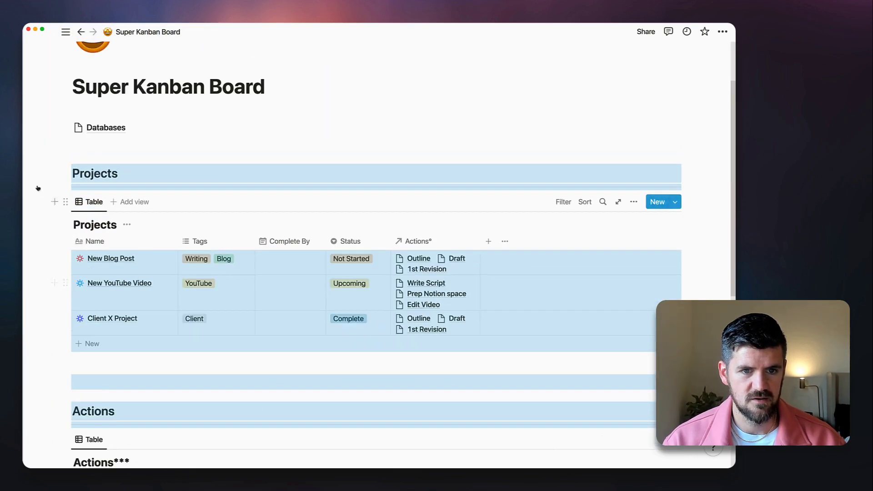
pyautogui.moveTo(66, 173); pyautogui.dragTo(114, 128)
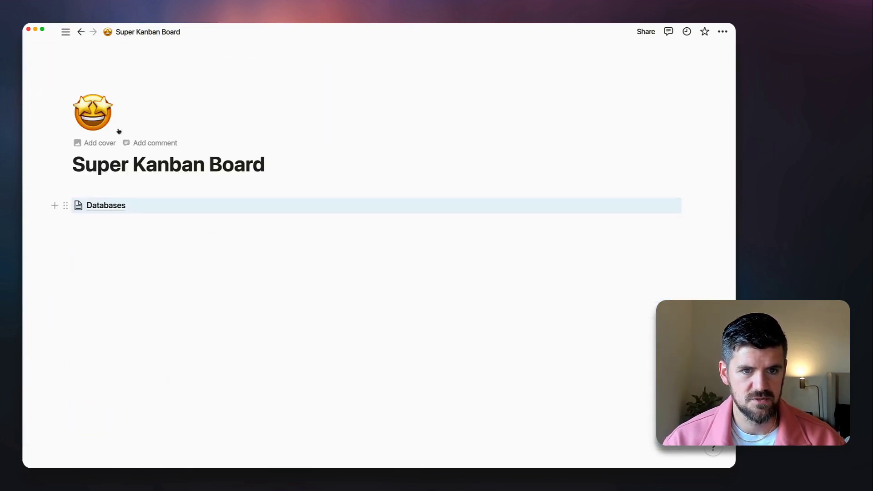
# Step: Insert a divider above the Databases page link and add empty lines between the divider and the page title
pyautogui.click(132, 185)
pyautogui.press('Return')
pyautogui.write('/')
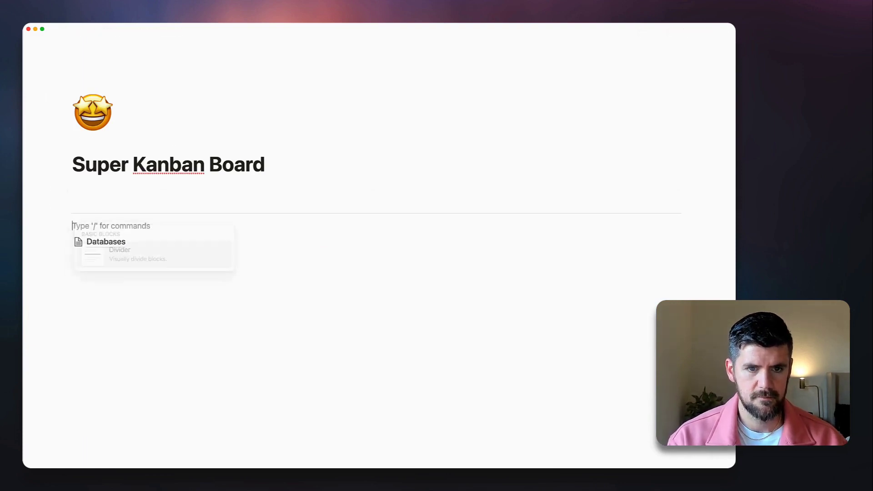
pyautogui.press('BackSpace')
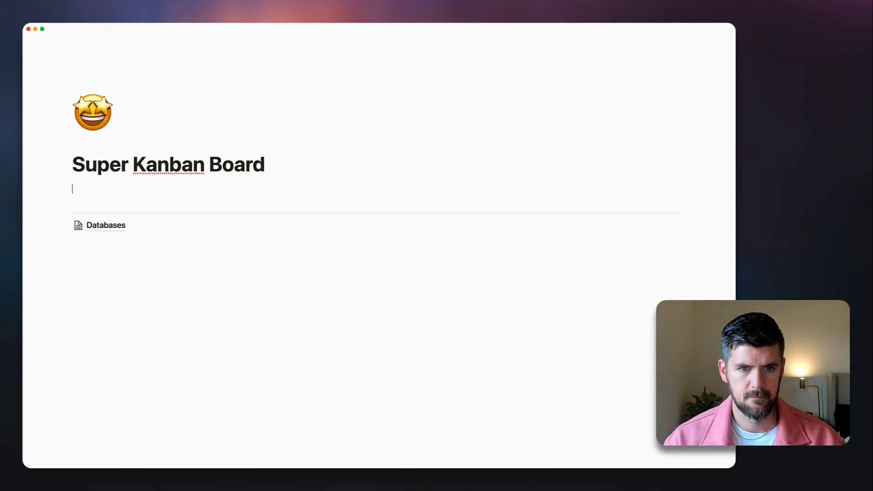
pyautogui.press('Return')
pyautogui.press('Return')
pyautogui.press('Return')
pyautogui.press('Up')
pyautogui.press('Up')
pyautogui.press('Up')
pyautogui.press('Down')
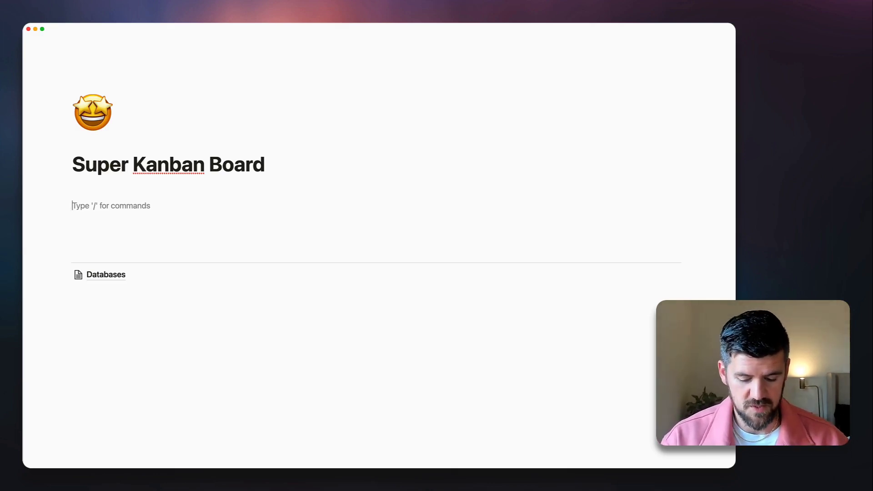
# Step: Insert a linked view of the Actions*** database above the divider using its existing Table view, and hide the database title
pyautogui.write('/')
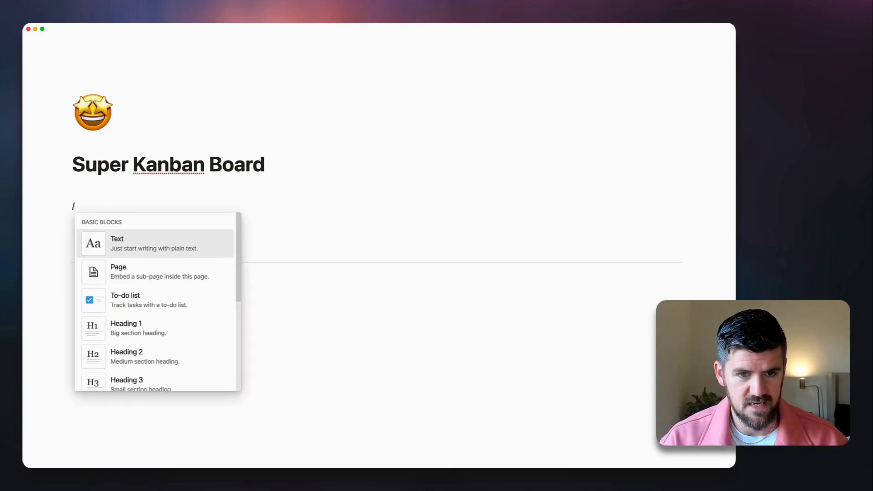
pyautogui.write('linked')
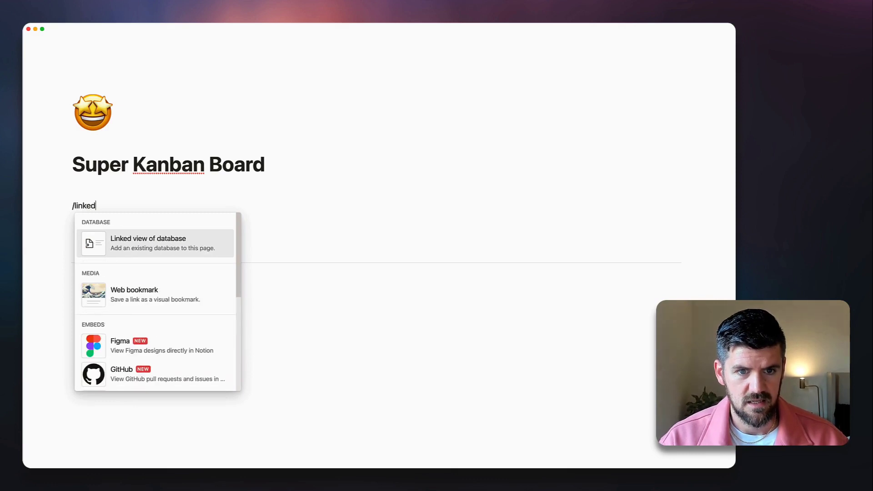
pyautogui.click(173, 251)
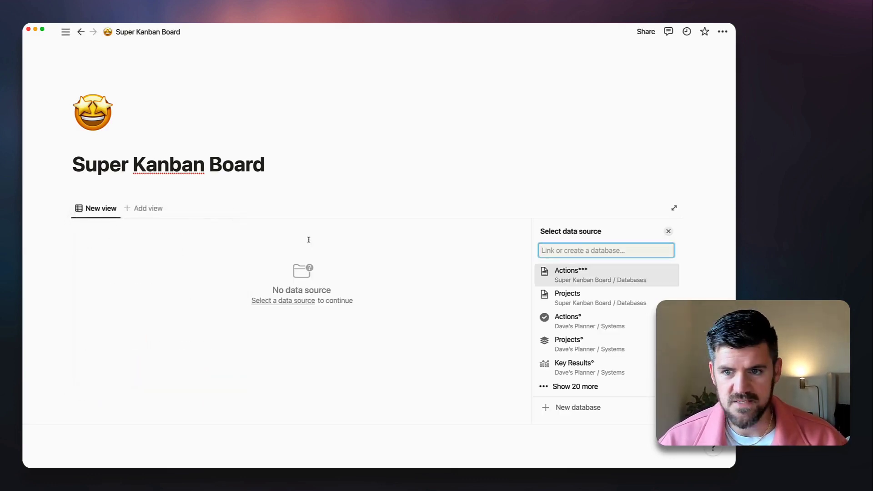
pyautogui.click(574, 278)
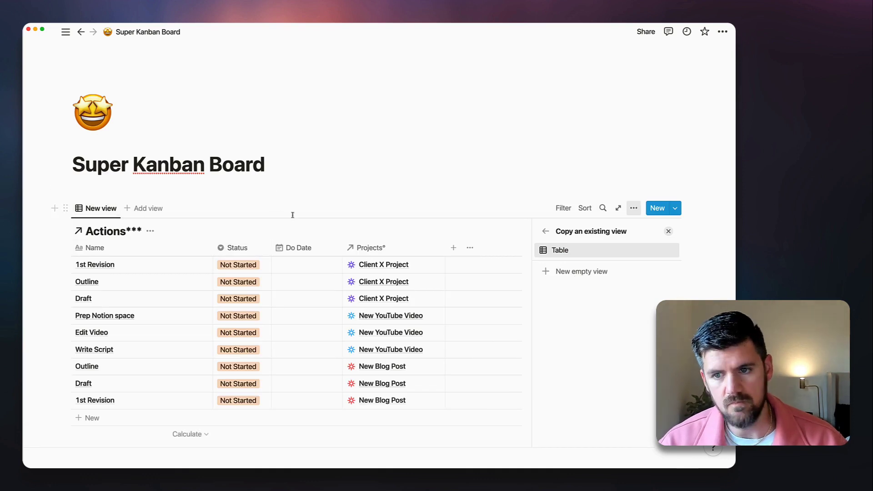
pyautogui.click(150, 232)
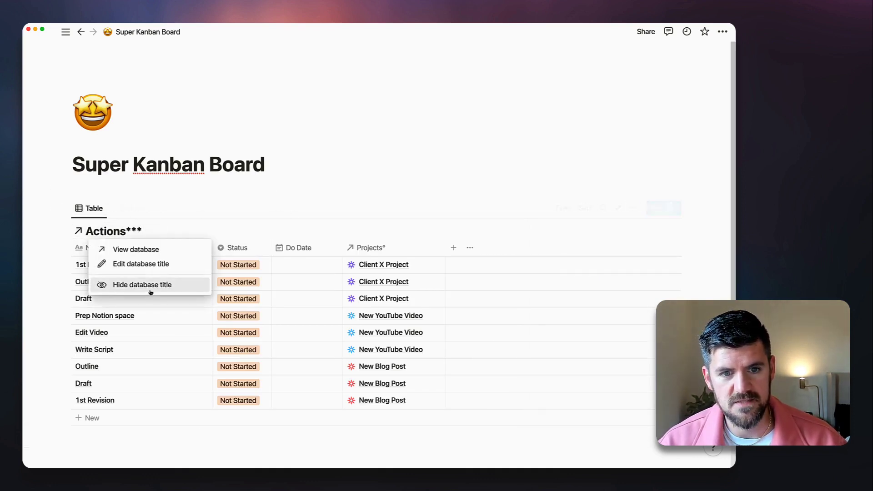
pyautogui.click(145, 285)
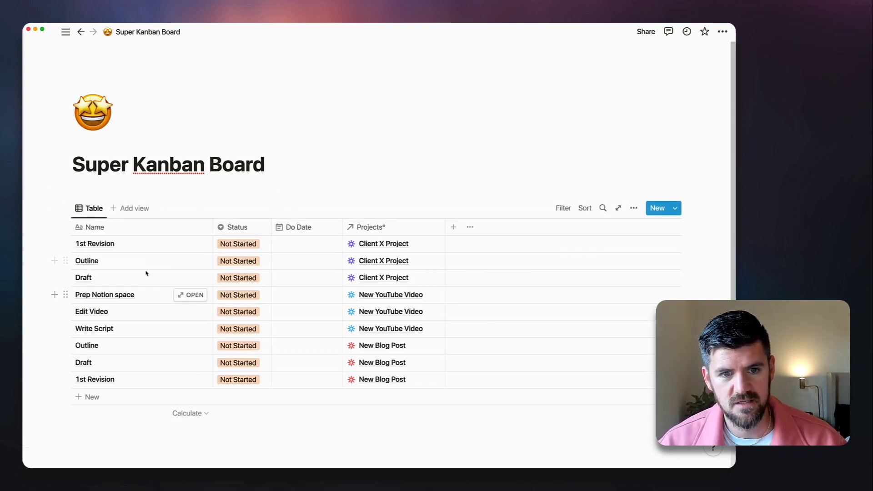
pyautogui.click(90, 208)
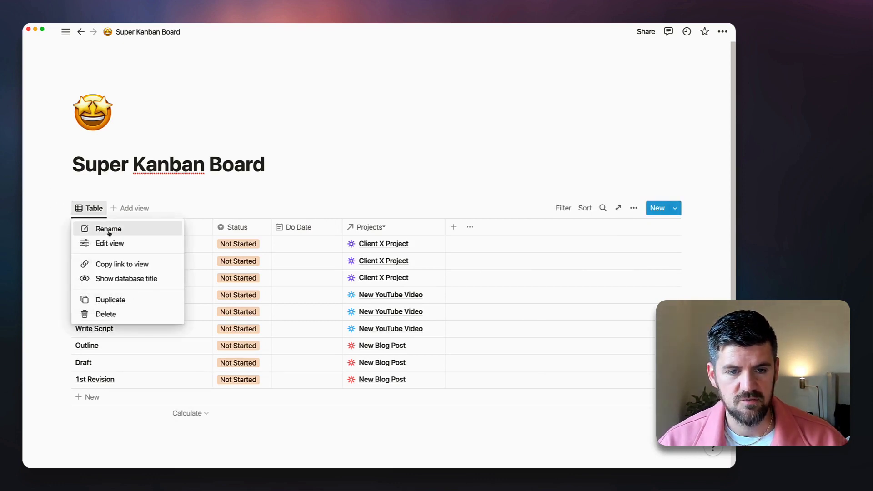
pyautogui.click(109, 231)
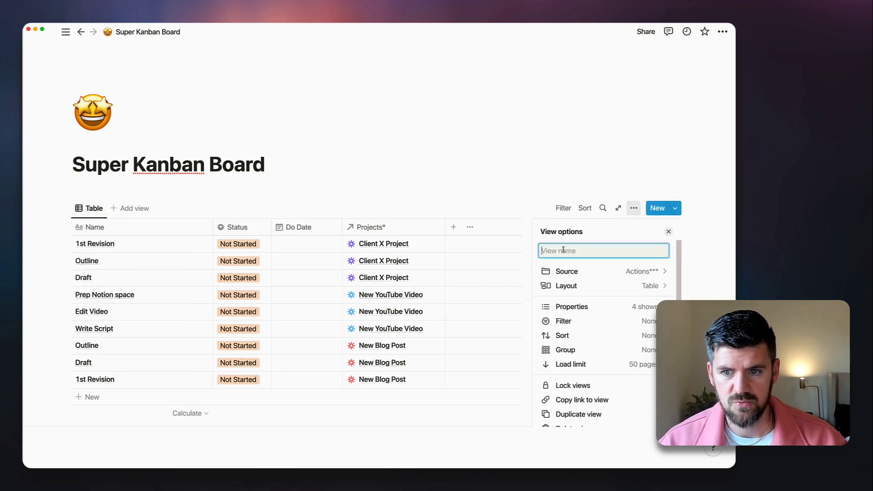
pyautogui.press('Escape')
# Step: Change the linked Actions view's layout to Board and turn on Color columns
pyautogui.click(633, 208)
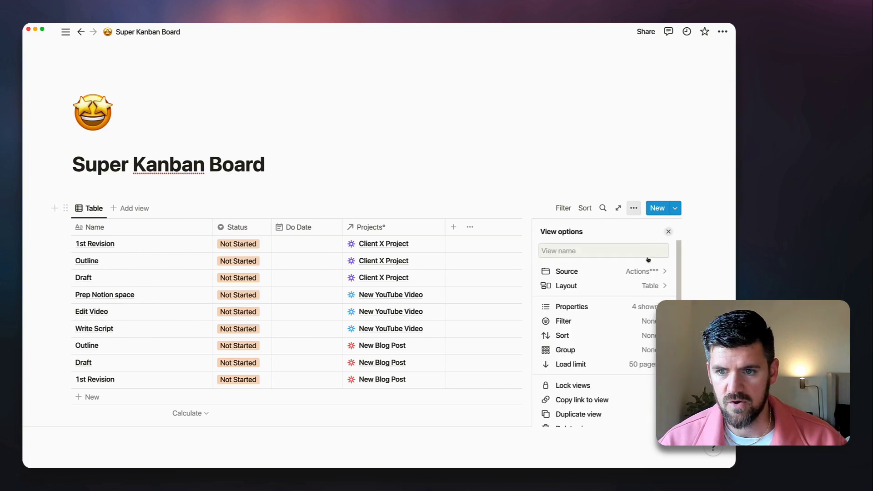
pyautogui.click(655, 288)
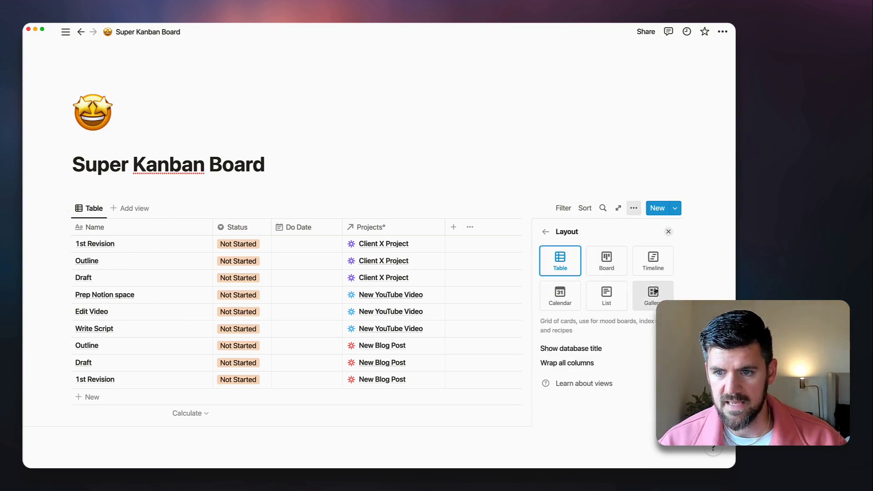
pyautogui.click(614, 265)
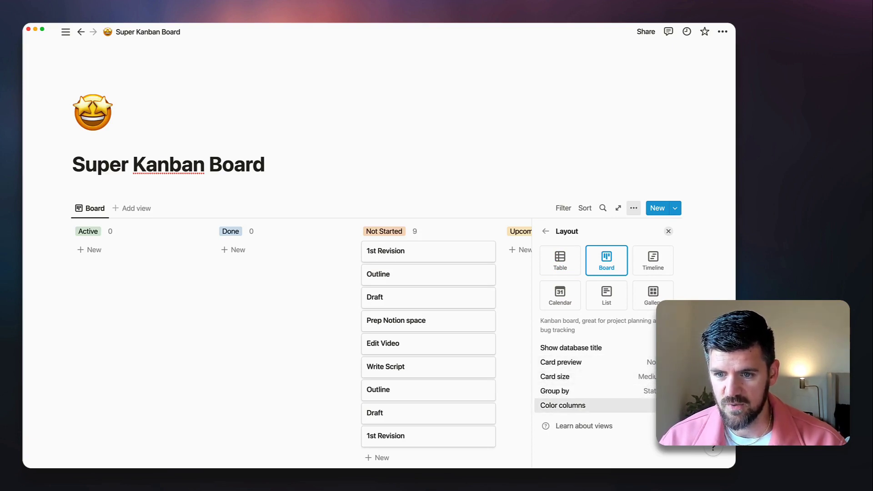
pyautogui.click(591, 405)
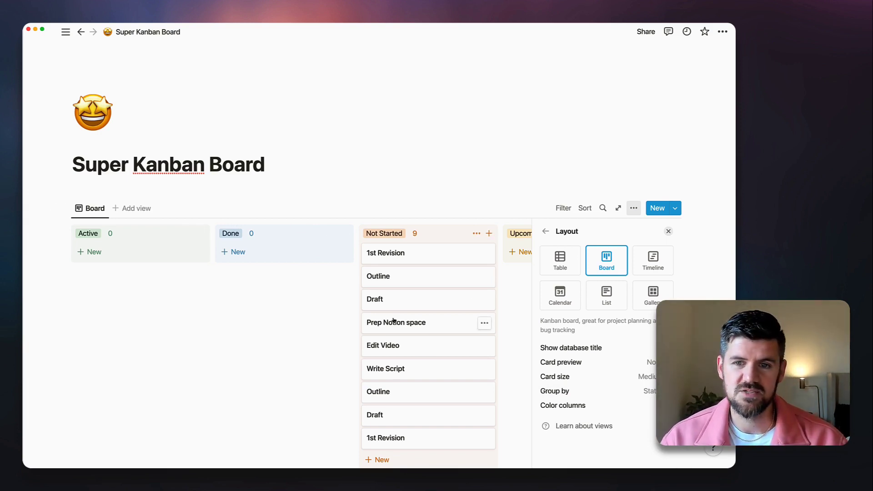
# Step: Reorder the board's status groups to Not Started, Upcoming, Active, Done and close the view options
pyautogui.click(544, 231)
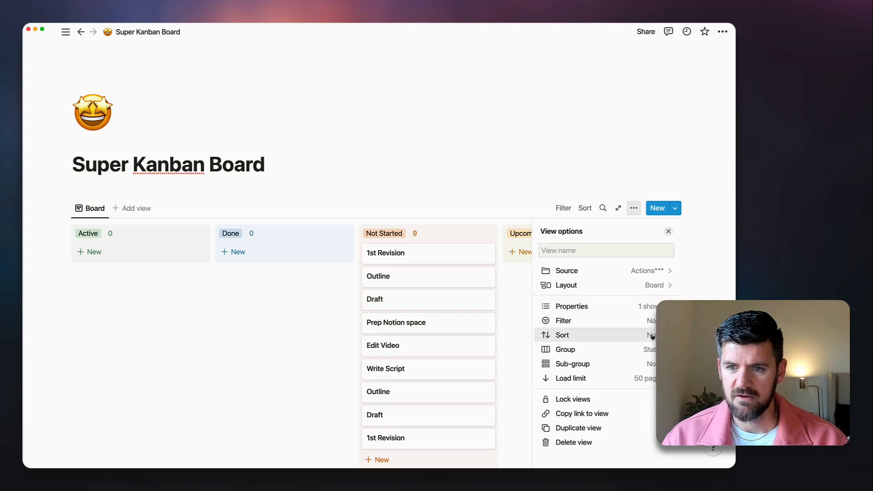
pyautogui.click(650, 350)
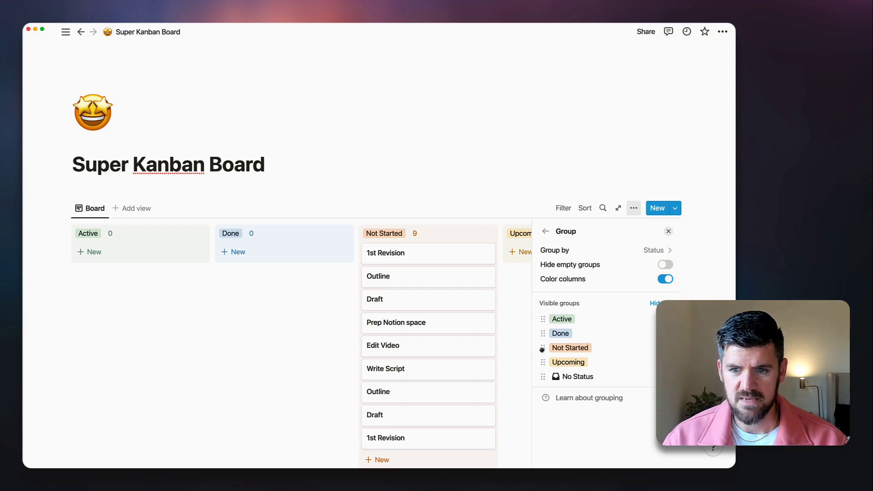
pyautogui.moveTo(542, 349); pyautogui.dragTo(544, 350)
pyautogui.moveTo(543, 350); pyautogui.dragTo(542, 322)
pyautogui.moveTo(543, 362); pyautogui.dragTo(542, 339)
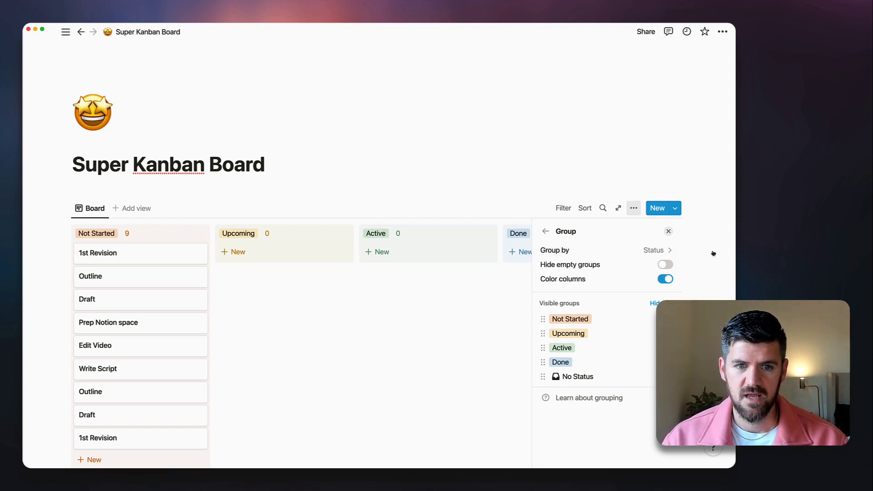
pyautogui.press('Escape')
# Step: Sub-group the board by the Projects* relation and hide the No Projects* group
pyautogui.scroll(-3, 272, 302)
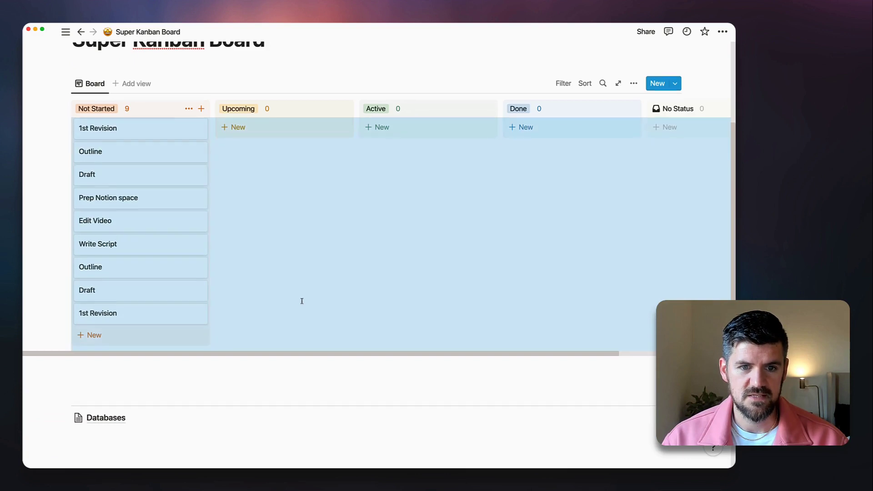
pyautogui.scroll(3, 227, 246)
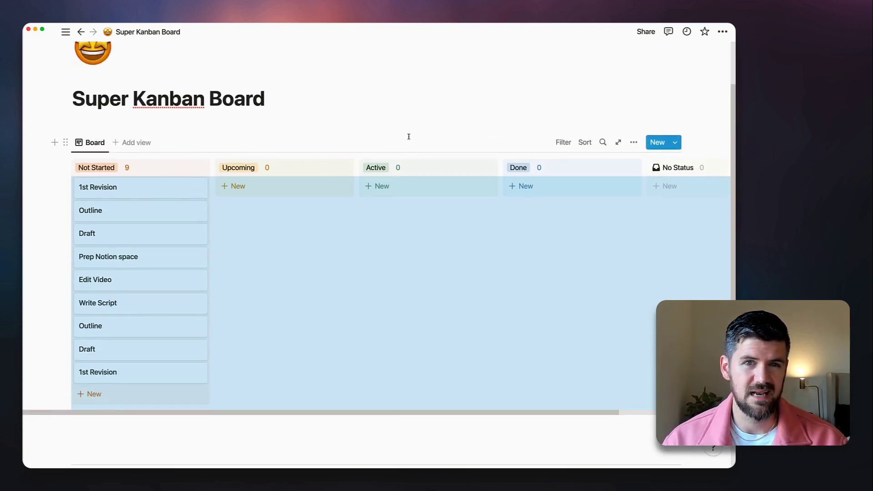
pyautogui.scroll(1, 409, 136)
pyautogui.click(702, 147)
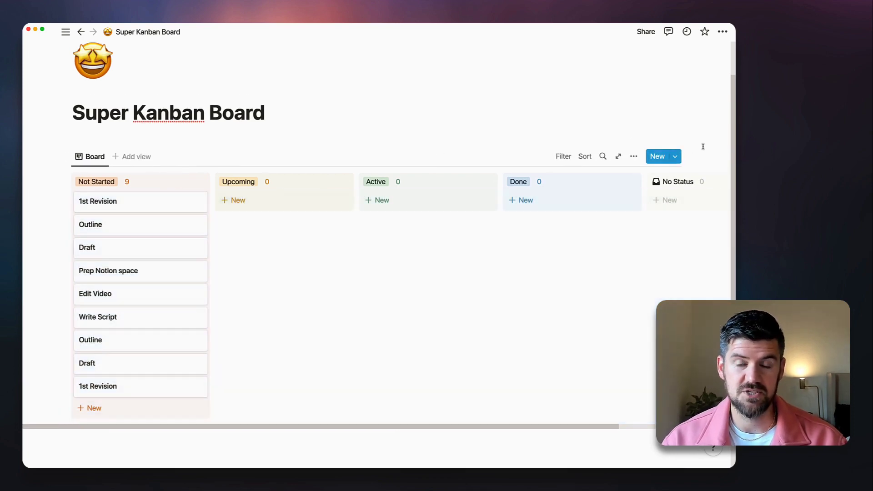
pyautogui.click(633, 156)
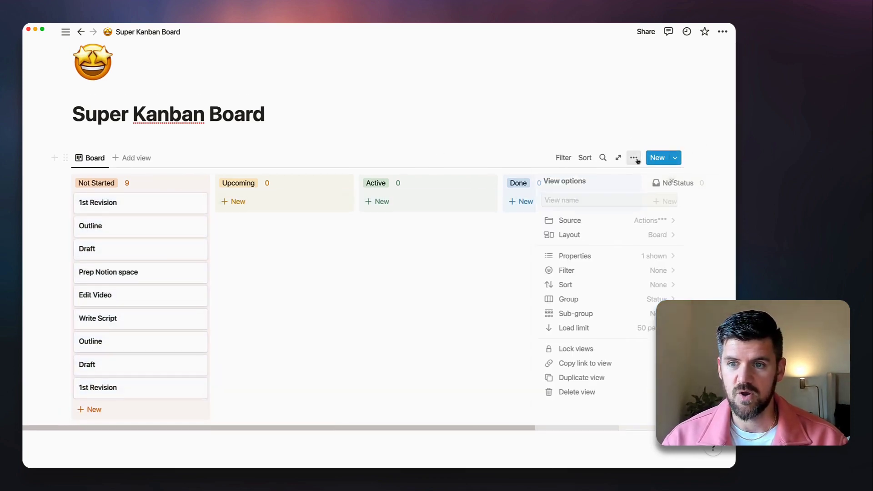
pyautogui.click(652, 314)
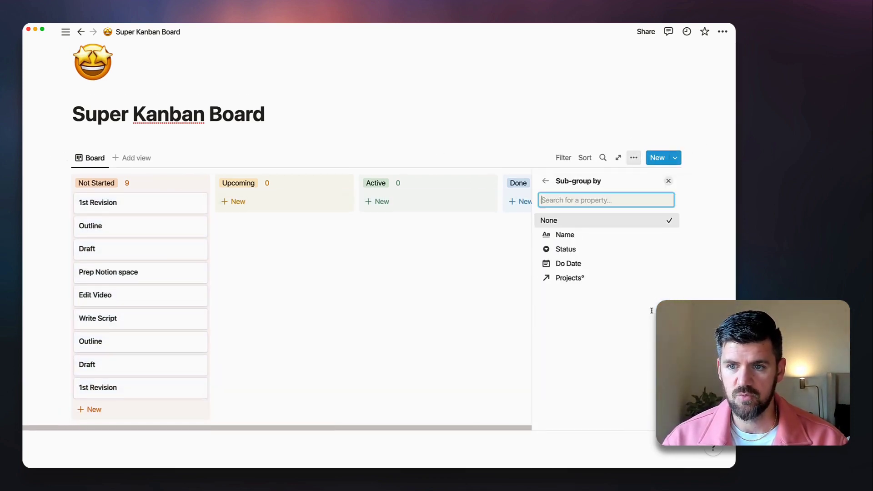
pyautogui.click(570, 278)
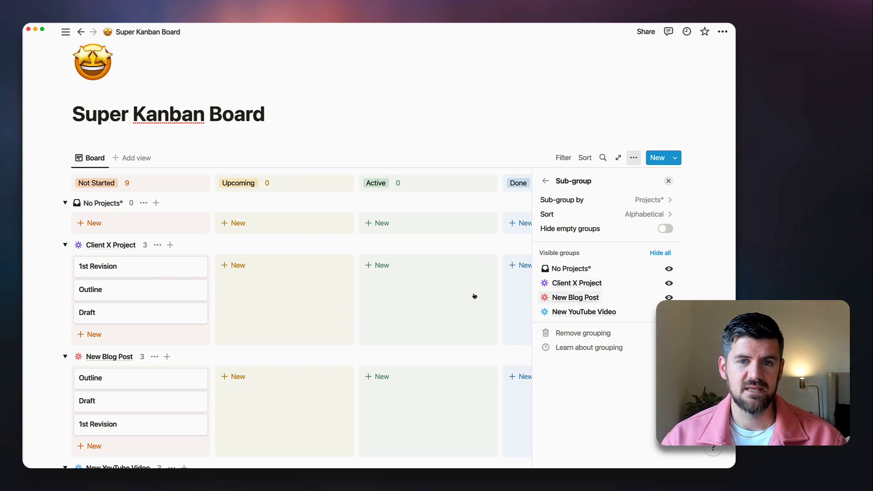
pyautogui.moveTo(100, 196)
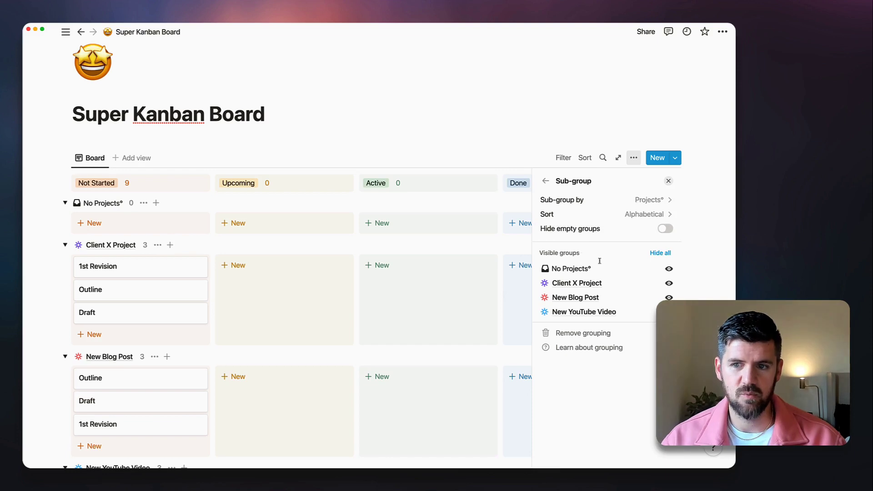
pyautogui.click(669, 269)
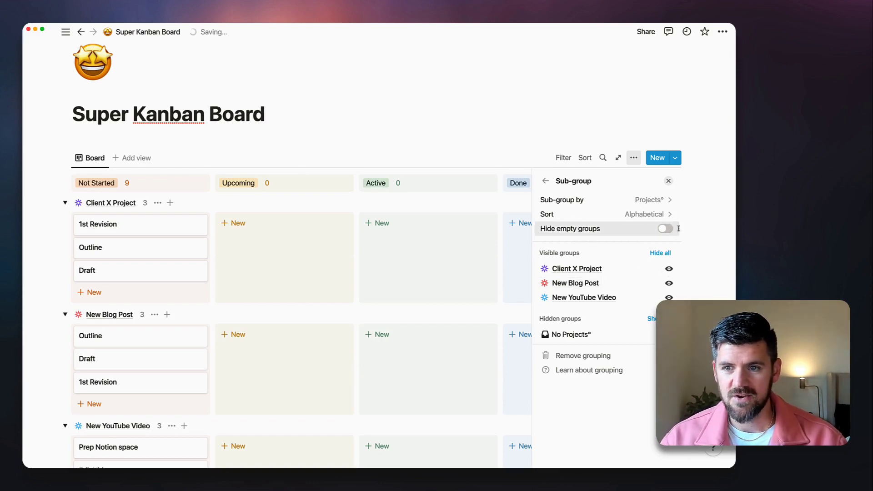
# Step: Set the board's sub-group sort to Manual, order the projects New YouTube Video, New Blog Post, Client X Project, and close the view options
pyautogui.click(650, 214)
pyautogui.click(577, 233)
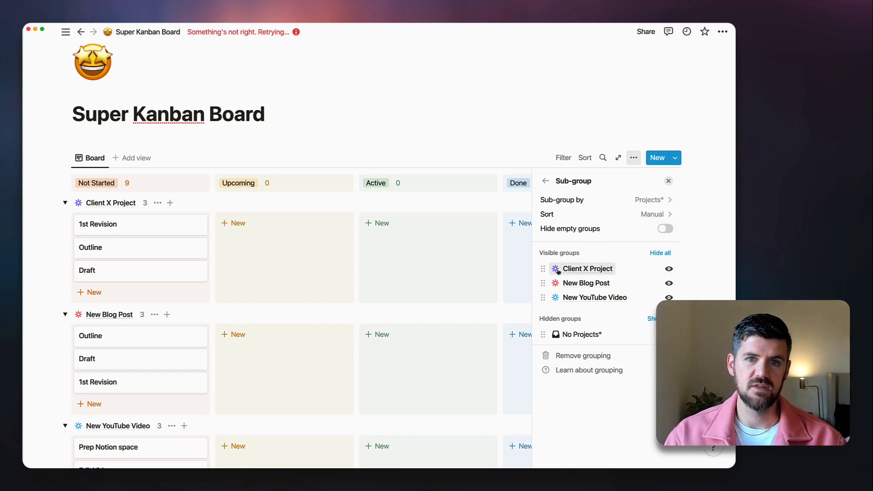
pyautogui.moveTo(542, 297)
pyautogui.mouseDown()
pyautogui.moveTo(543, 273)
pyautogui.moveTo(544, 281)
pyautogui.mouseUp()
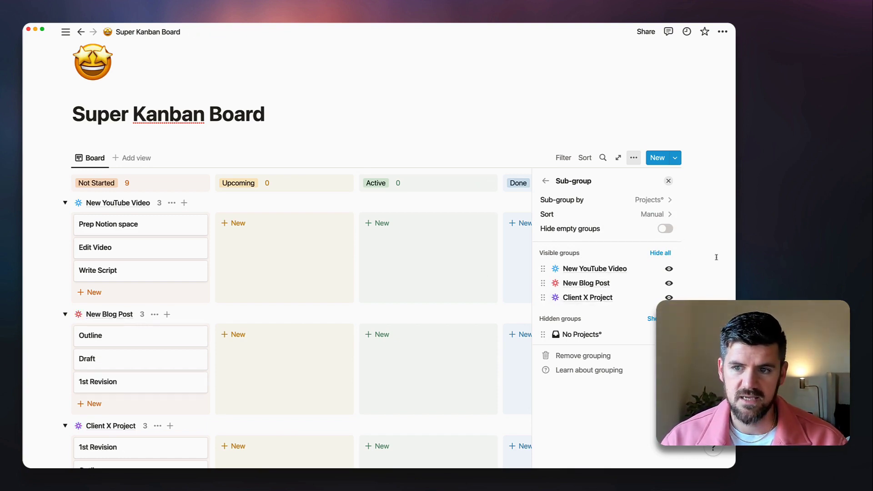
pyautogui.click(545, 181)
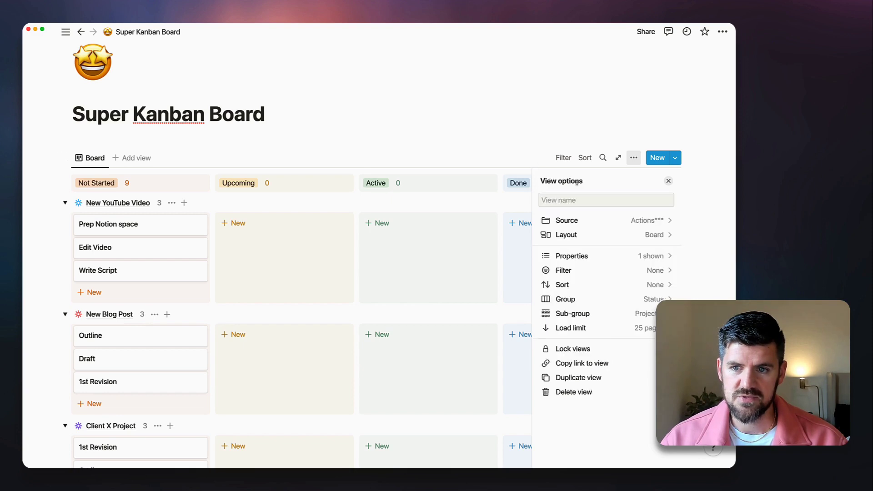
pyautogui.click(667, 181)
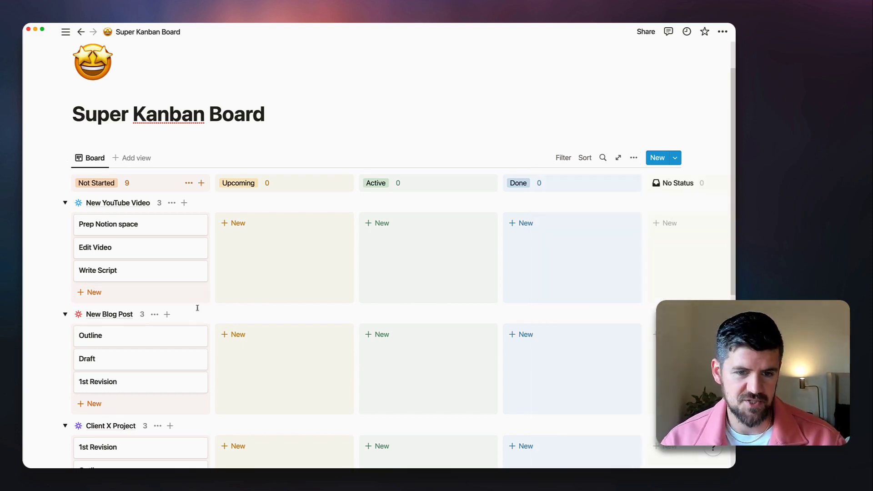
# Step: On the Databases page, set the status of New Blog Post and New YouTube Video to Active and Client X Project to Upcoming
pyautogui.scroll(1, 196, 307)
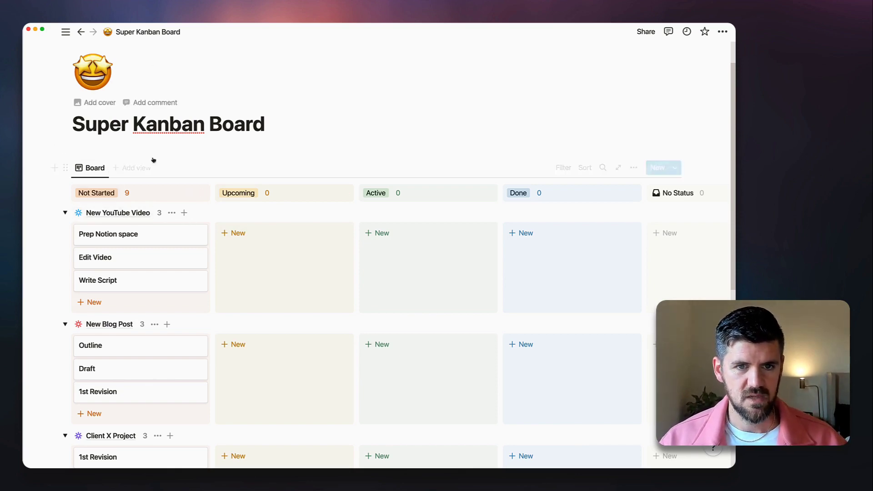
pyautogui.scroll(-8, 154, 273)
pyautogui.click(103, 309)
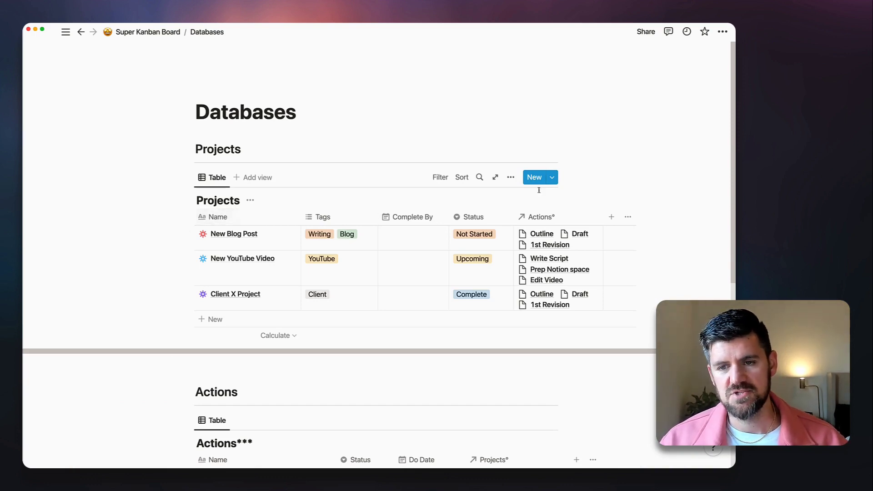
pyautogui.click(505, 241)
pyautogui.click(505, 297)
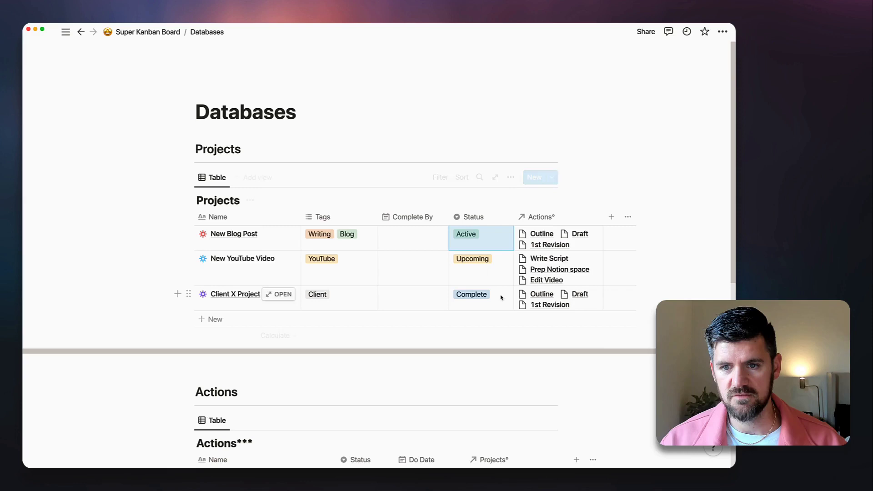
pyautogui.click(494, 268)
pyautogui.click(500, 321)
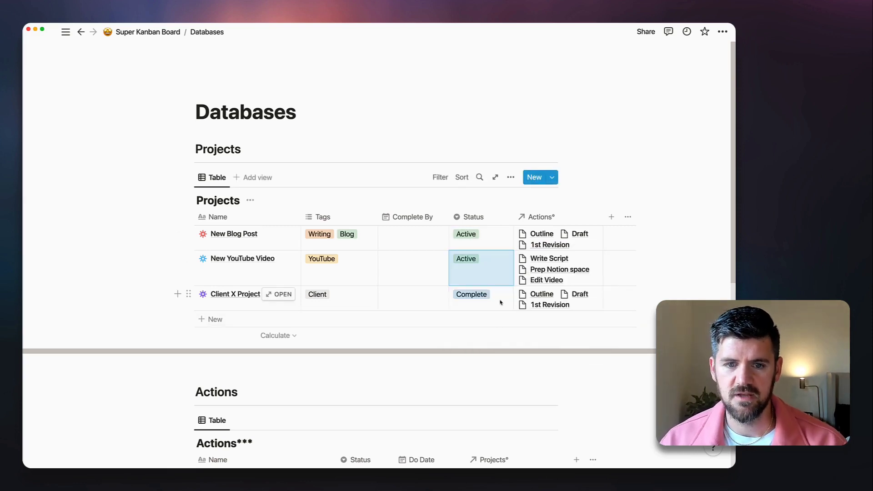
pyautogui.click(500, 300)
pyautogui.click(493, 342)
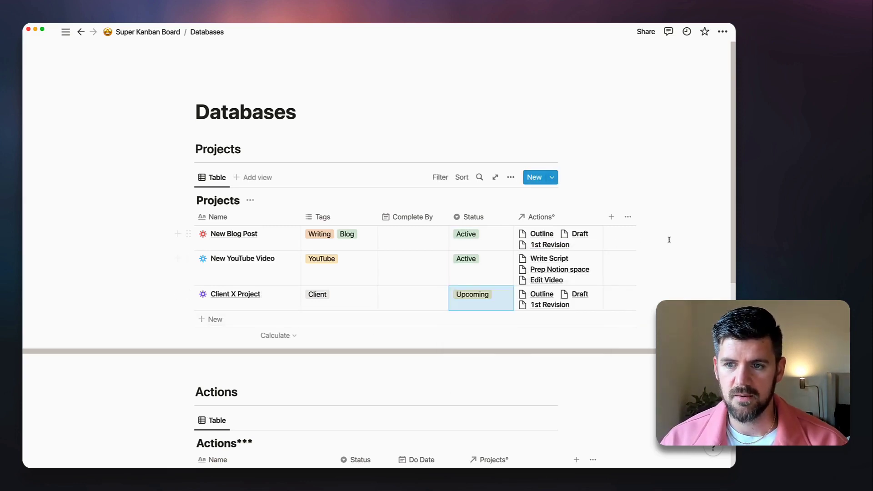
# Step: Add a rollup property to the Actions*** table that shows the Status property through the Projects* relation
pyautogui.scroll(-5, 669, 236)
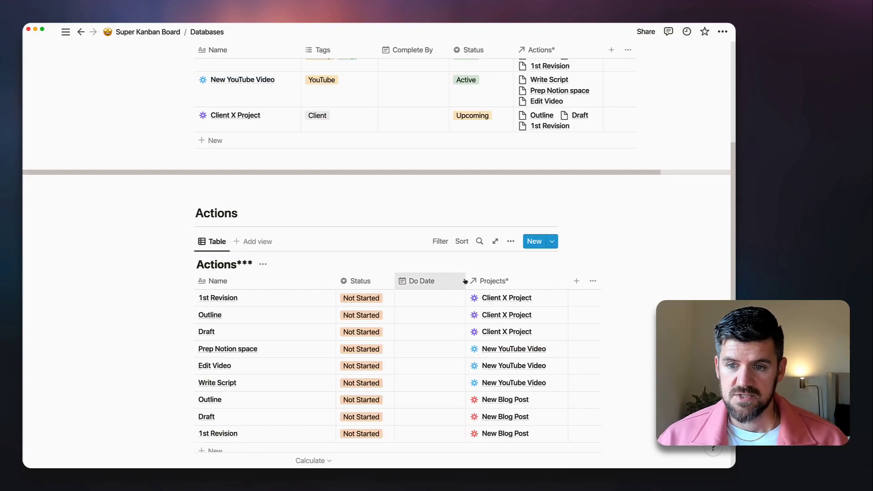
pyautogui.click(576, 280)
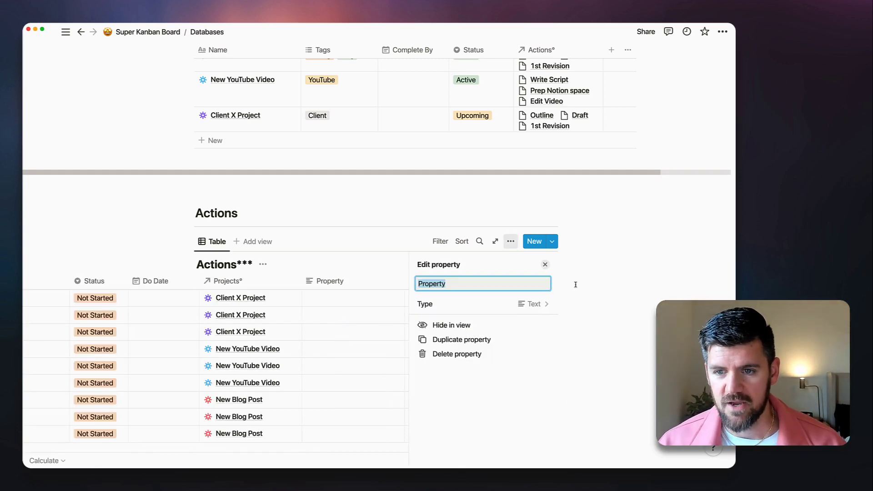
pyautogui.click(526, 307)
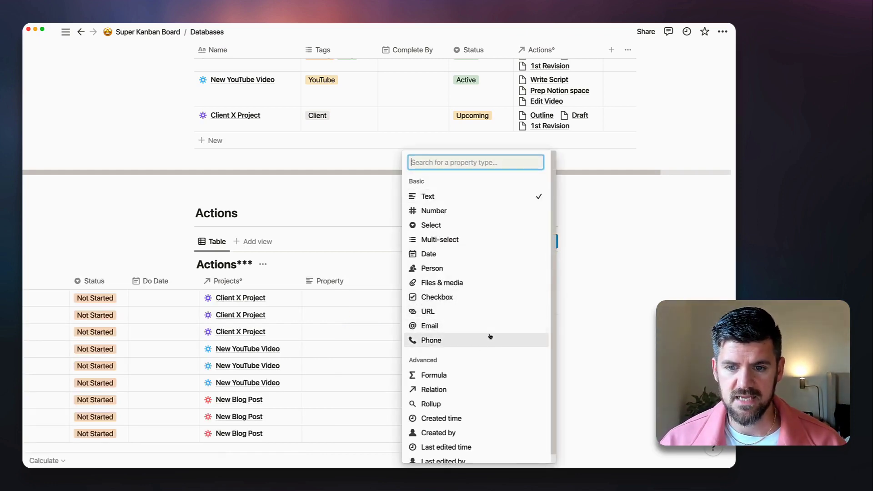
pyautogui.click(458, 407)
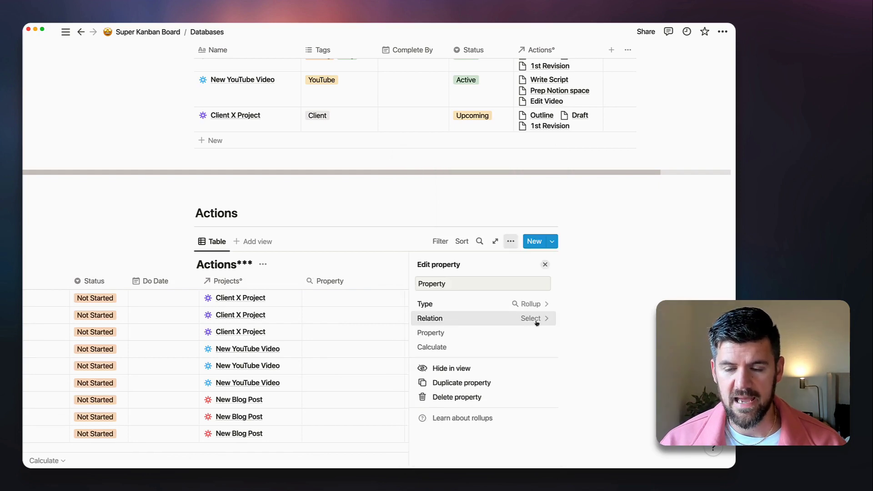
pyautogui.click(538, 320)
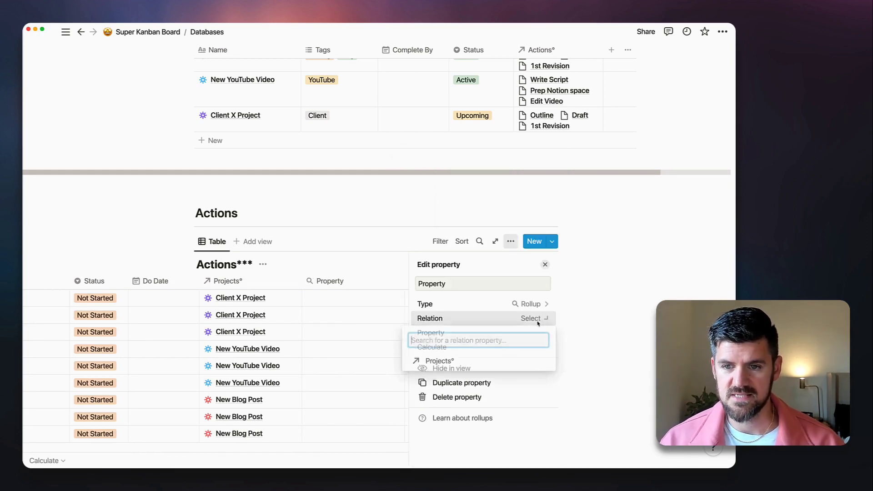
pyautogui.click(463, 362)
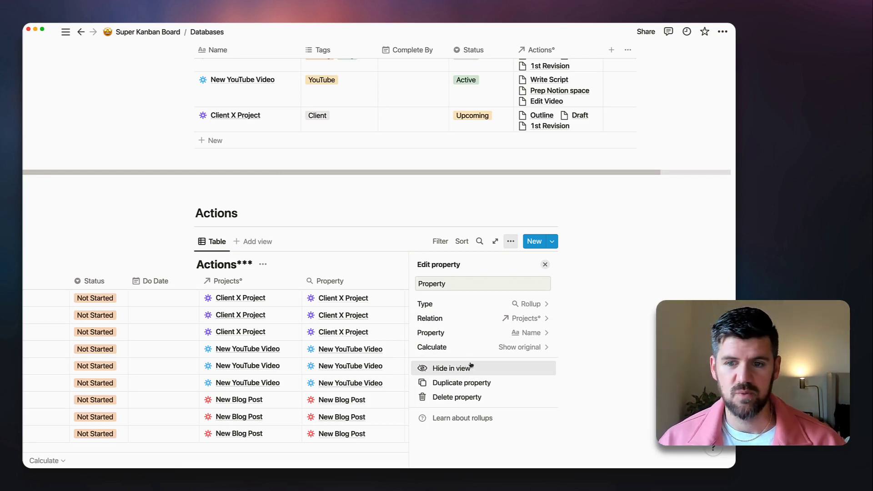
pyautogui.click(532, 334)
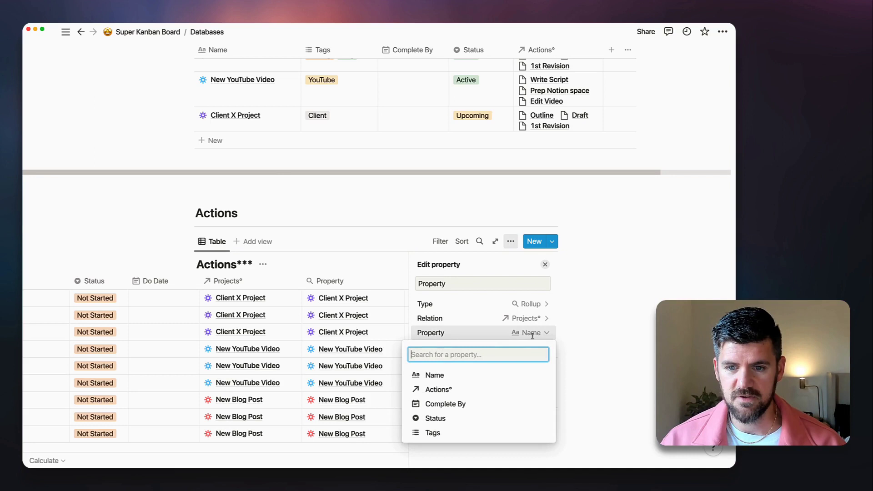
pyautogui.click(435, 418)
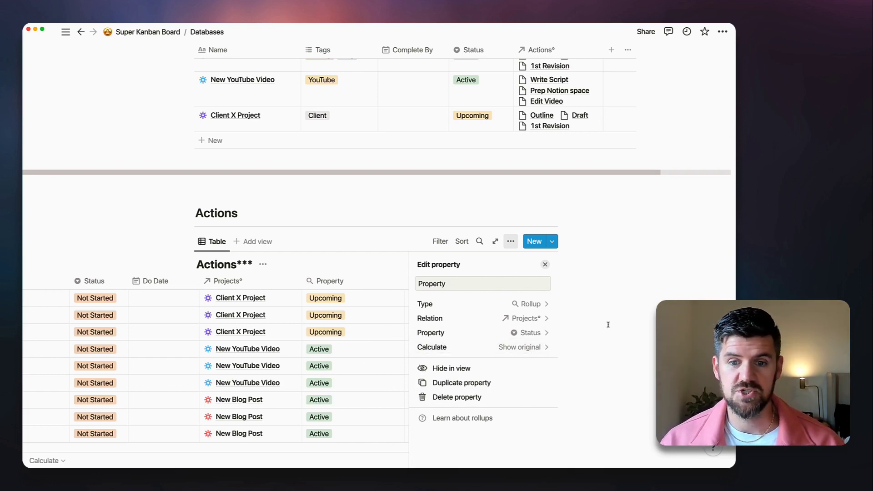
# Step: Name the new rollup property "Project: Status" and close the property editor
pyautogui.doubleClick(477, 283)
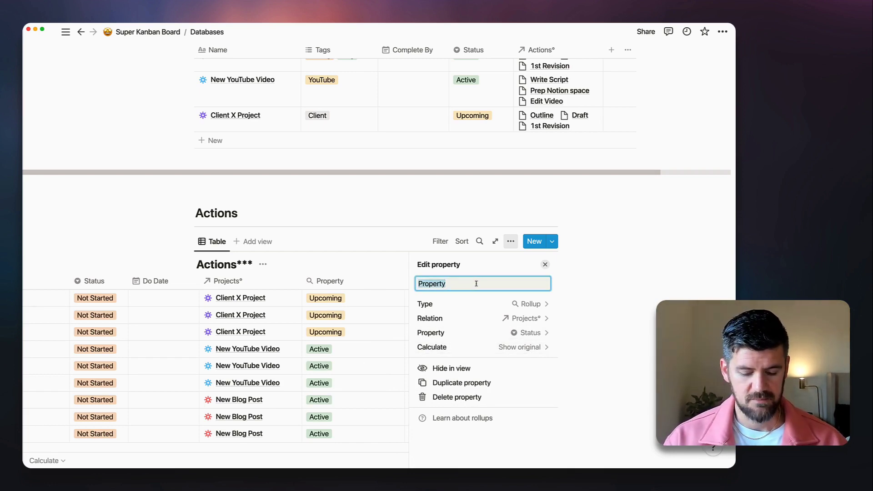
pyautogui.write('Project: ')
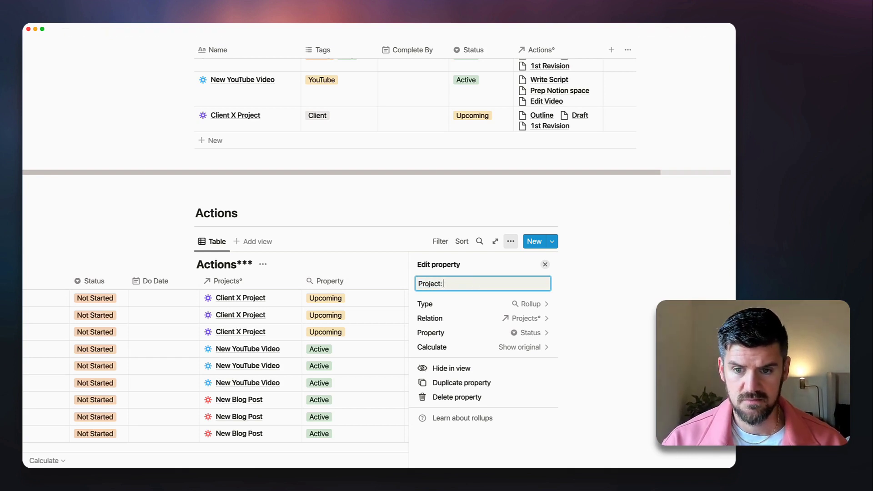
pyautogui.write('Status')
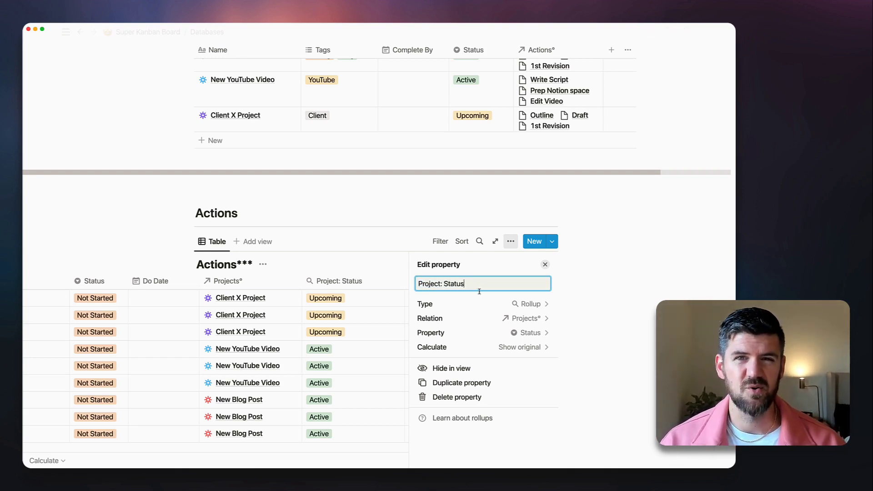
pyautogui.press('Return')
pyautogui.click(379, 250)
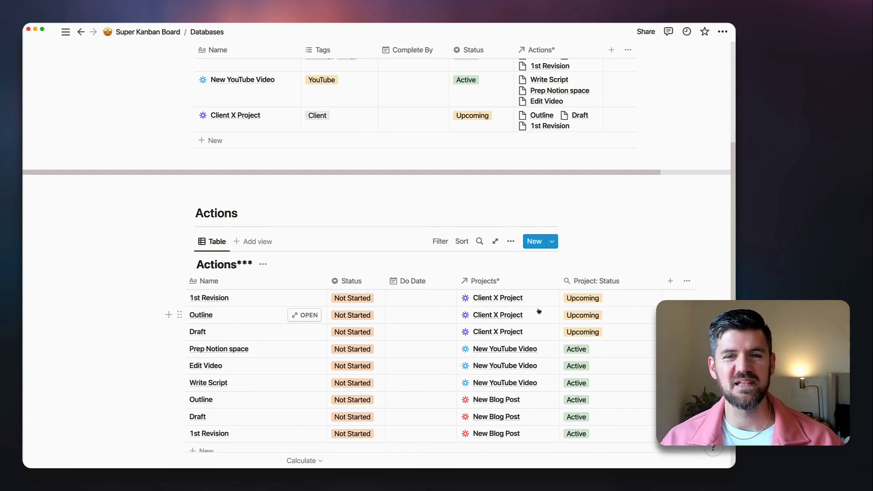
# Step: Return to the Super Kanban Board page, filter the board to Project: Status is Active, and collapse the filter bar
pyautogui.scroll(5, 542, 312)
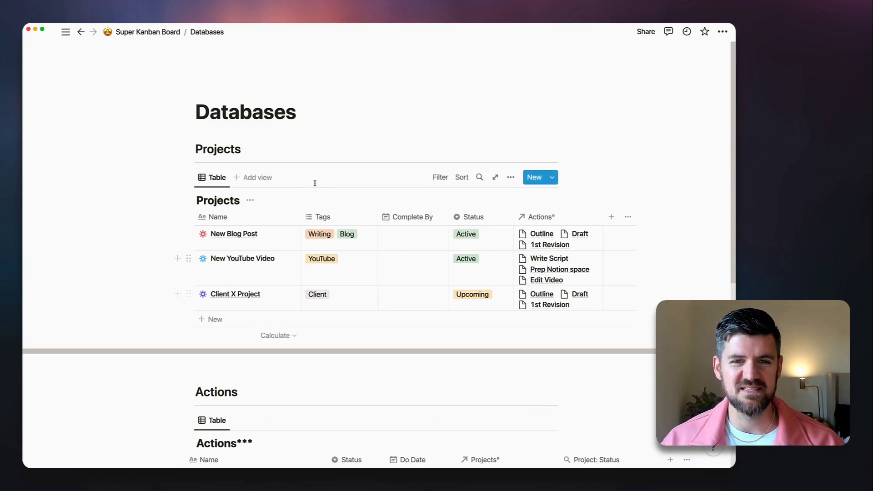
pyautogui.click(148, 31)
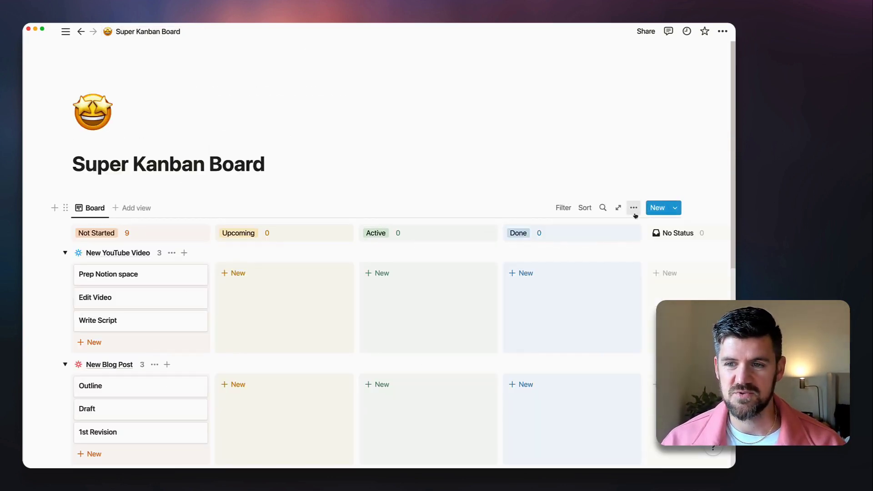
pyautogui.click(564, 209)
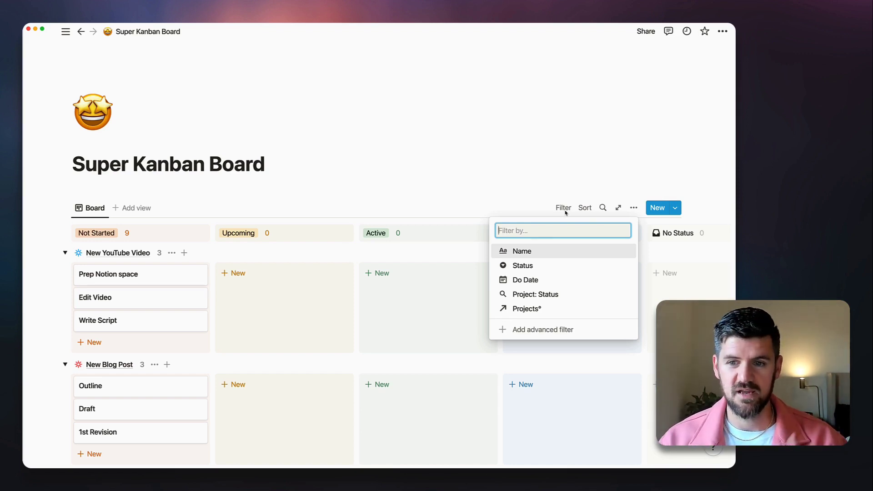
pyautogui.click(538, 296)
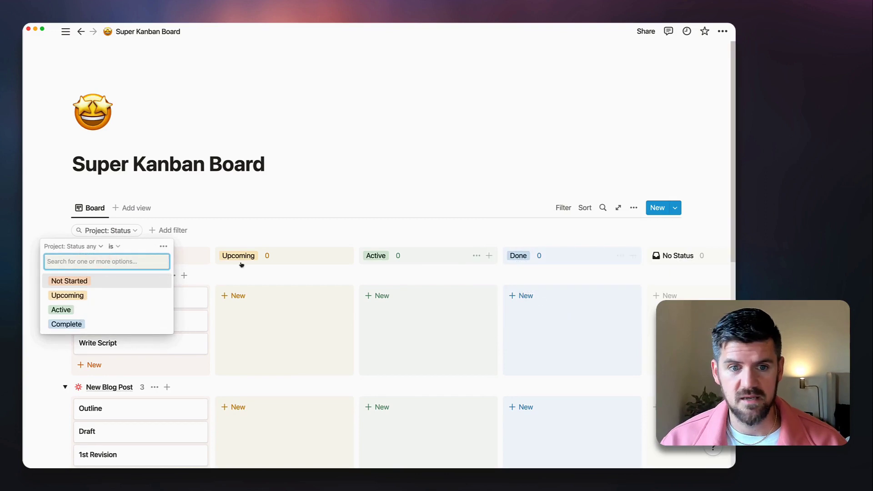
pyautogui.click(73, 310)
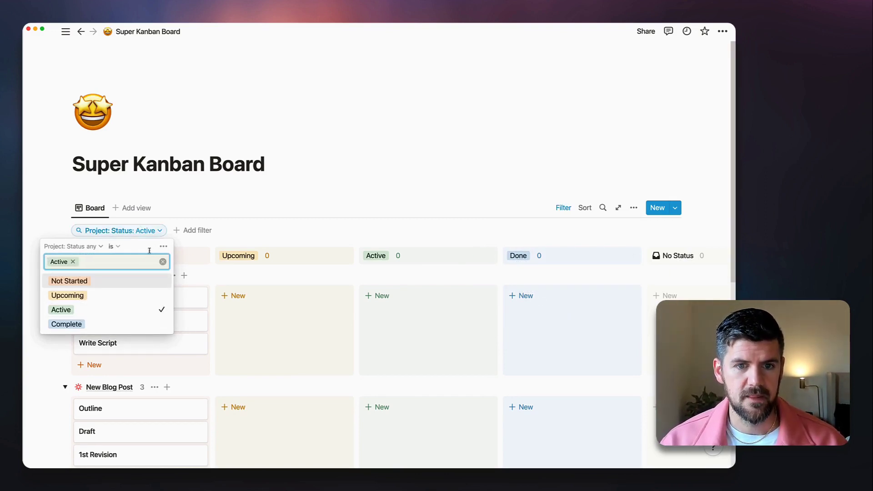
pyautogui.click(265, 209)
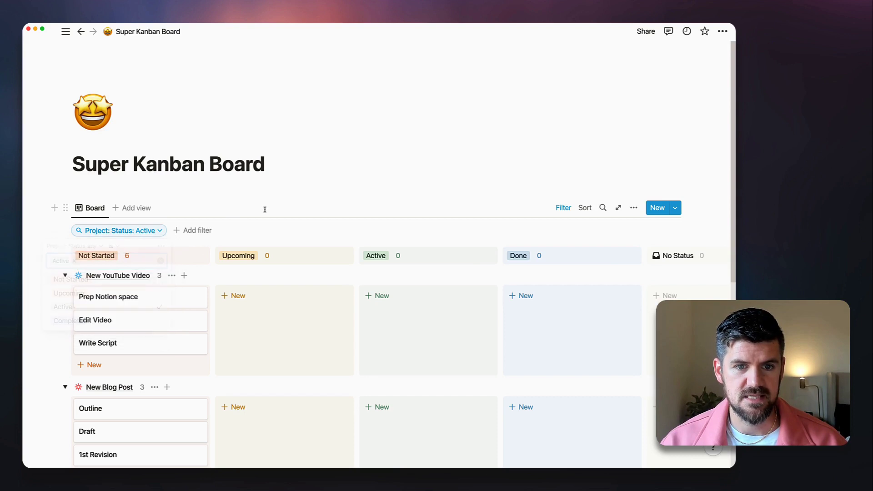
pyautogui.click(564, 209)
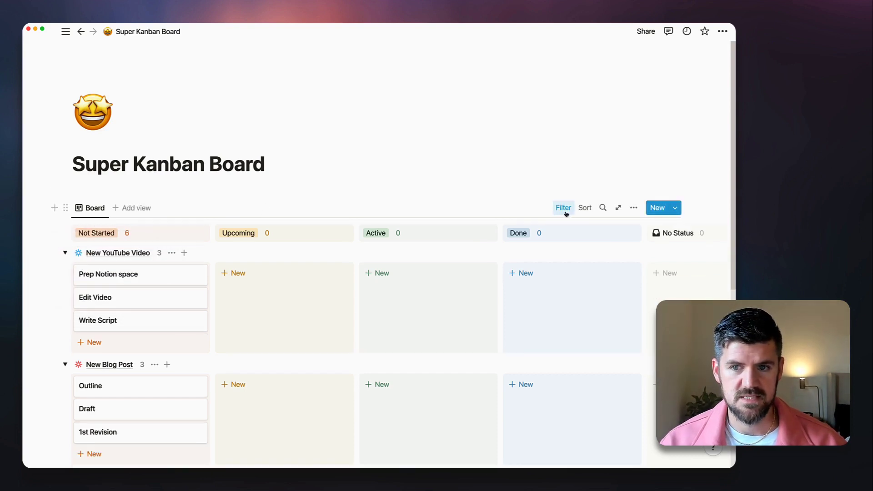
# Step: Turn on hiding of empty groups in the board's Projects* sub-grouping and close the view options
pyautogui.click(634, 209)
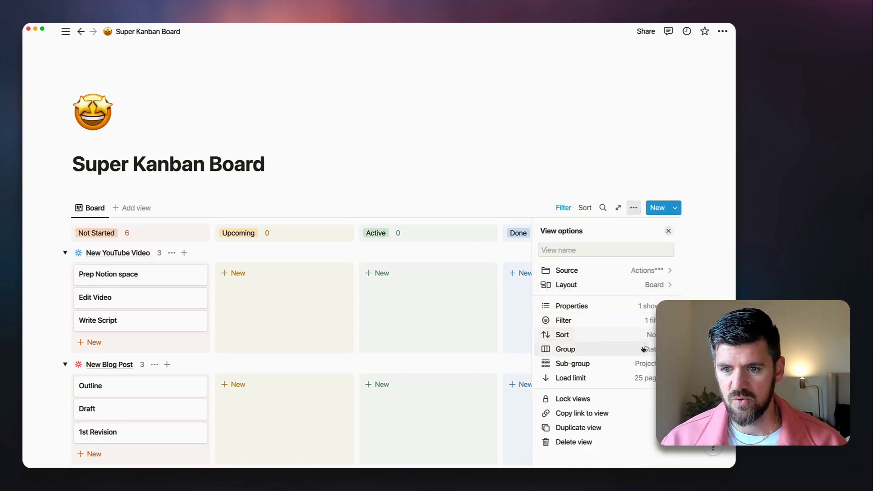
pyautogui.click(652, 365)
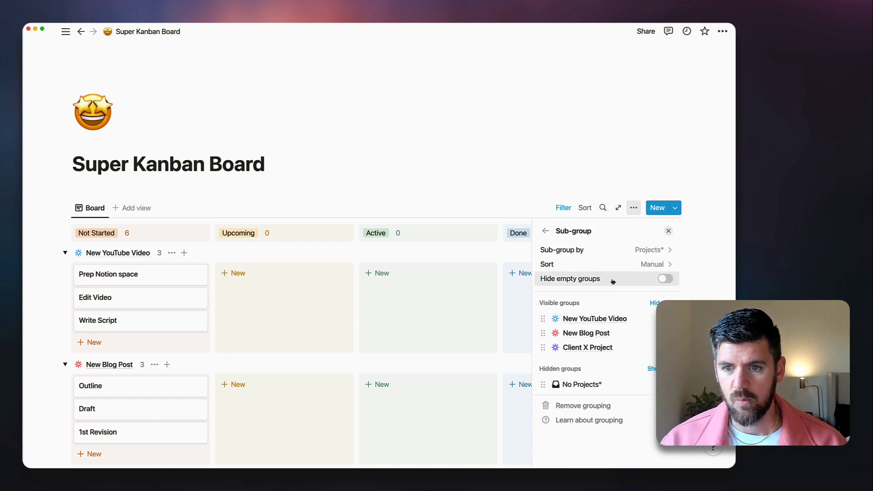
pyautogui.click(669, 281)
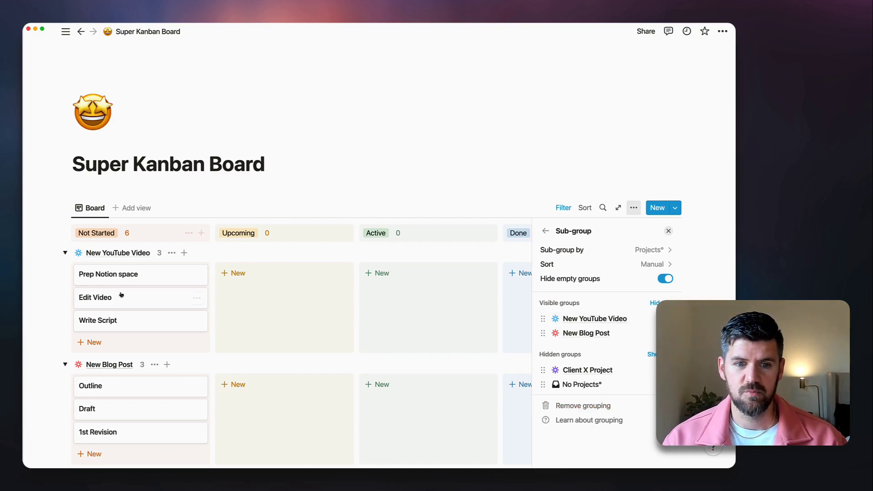
pyautogui.click(316, 168)
pyautogui.scroll(-2, 314, 168)
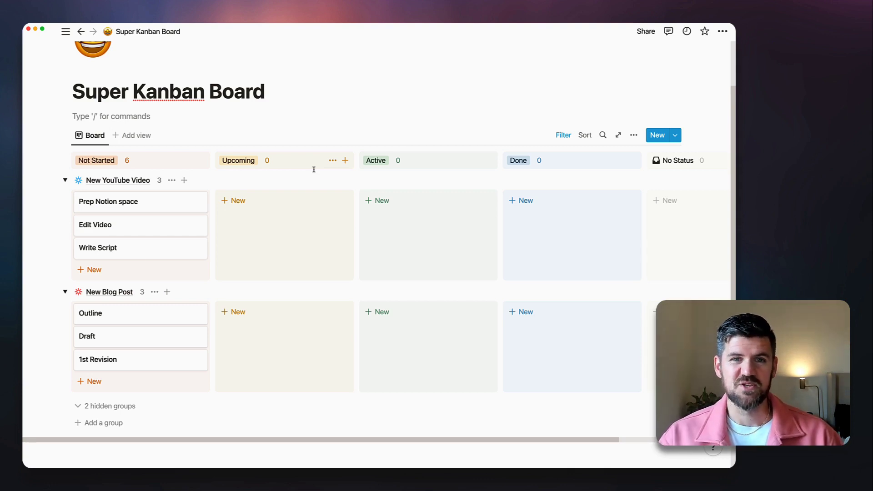
pyautogui.scroll(3, 305, 177)
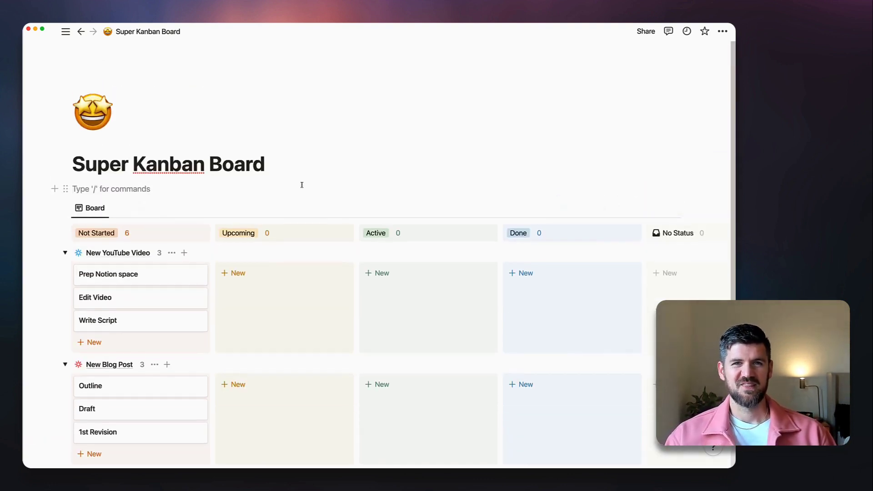